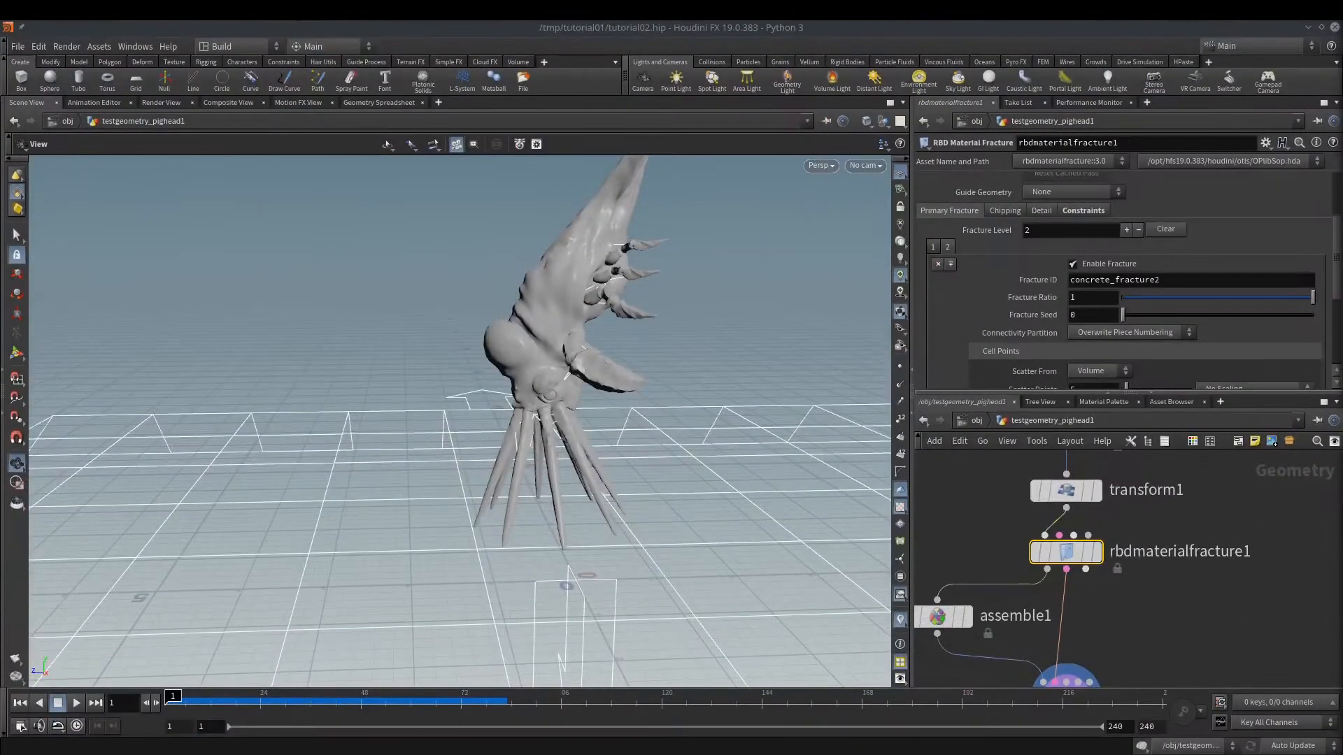
- Add a Lifeblood Submitter node to the empty ropnet1 network, enlarge the parameter area, and reposition the node
key(Tab)
text(li)
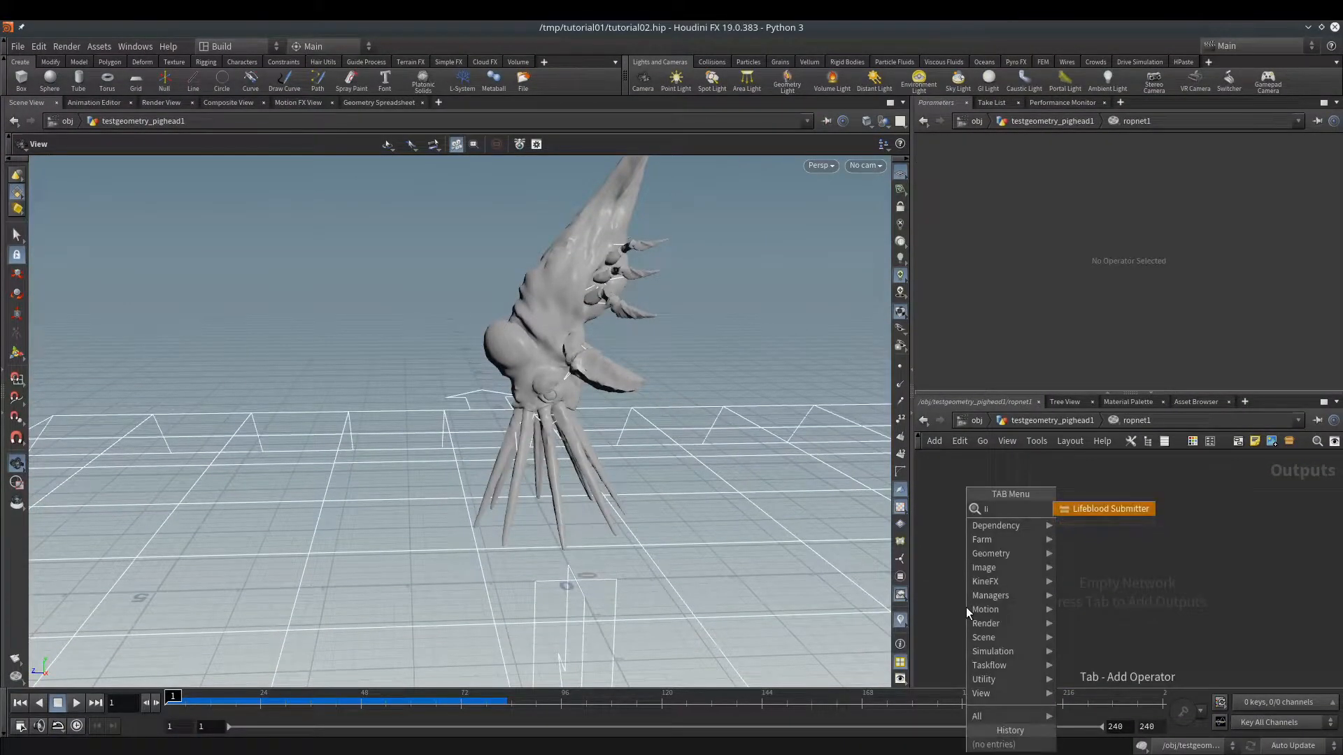
key(Return)
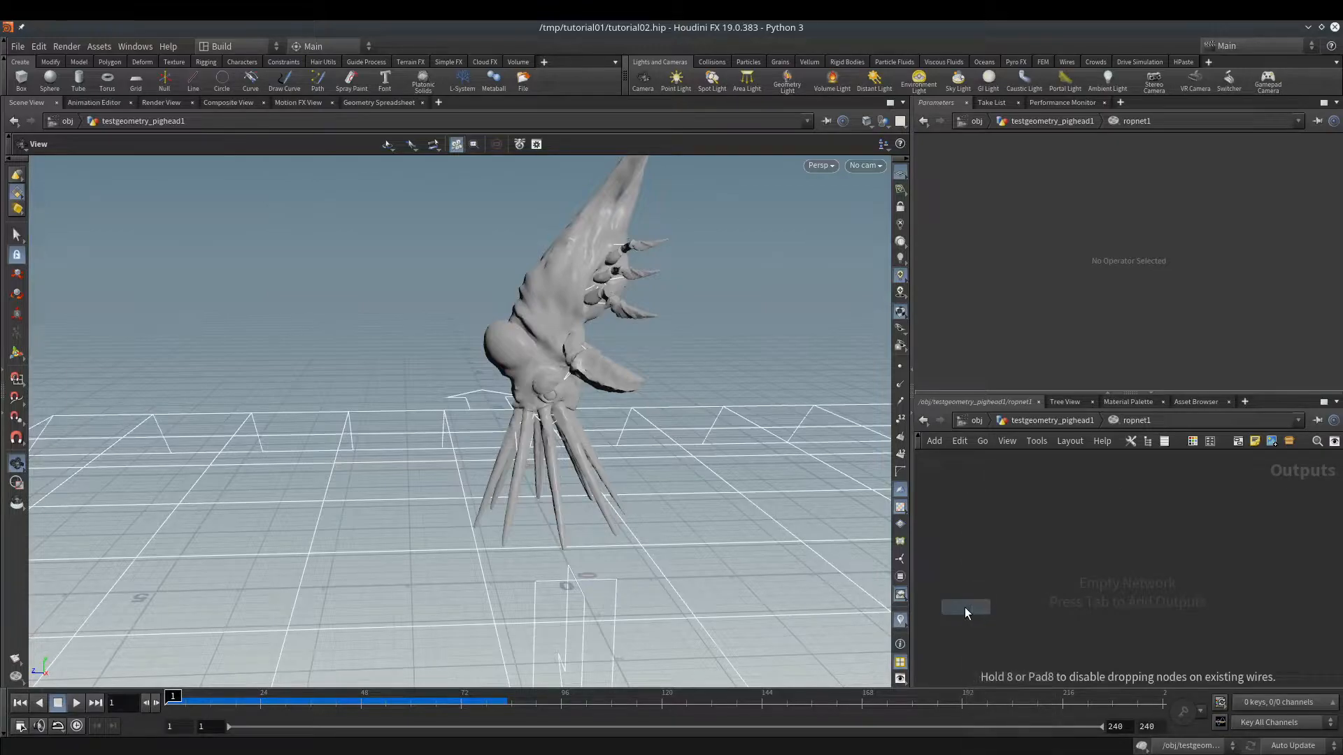
click(1010, 574)
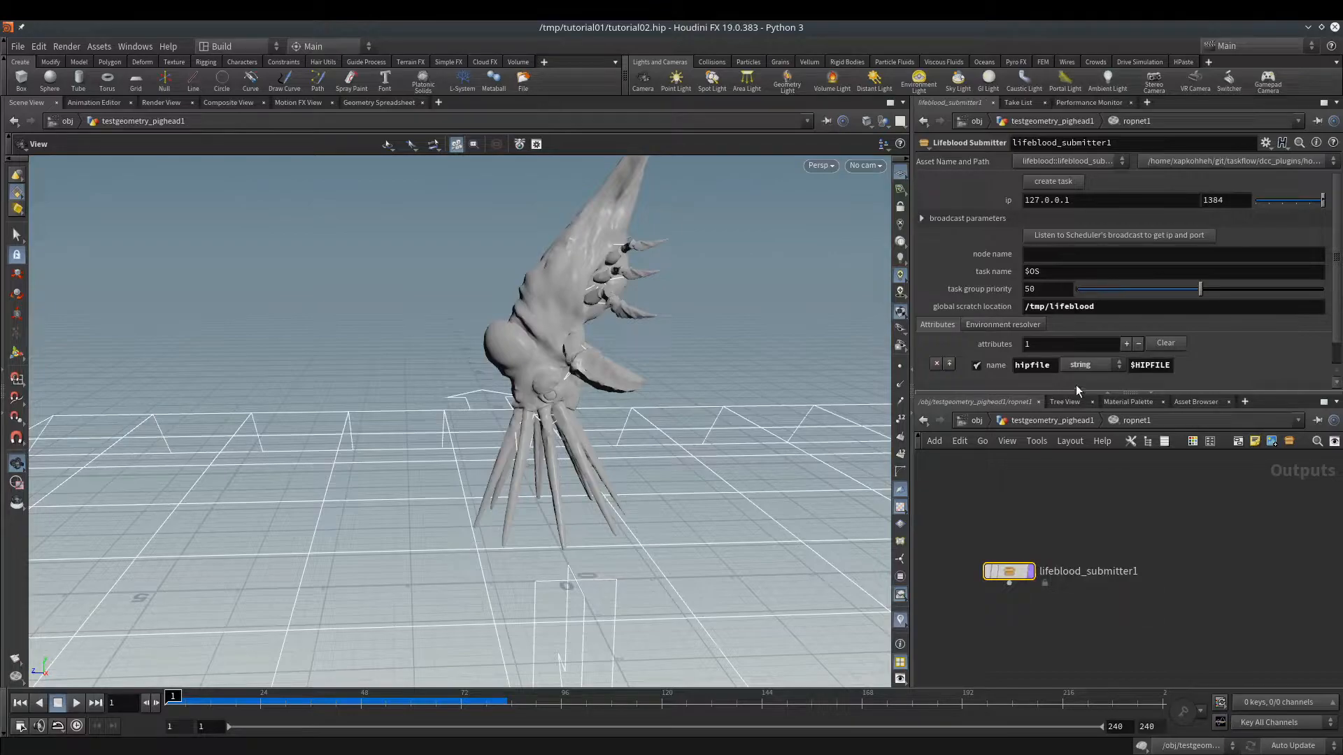
drag(1072, 391, 1063, 416)
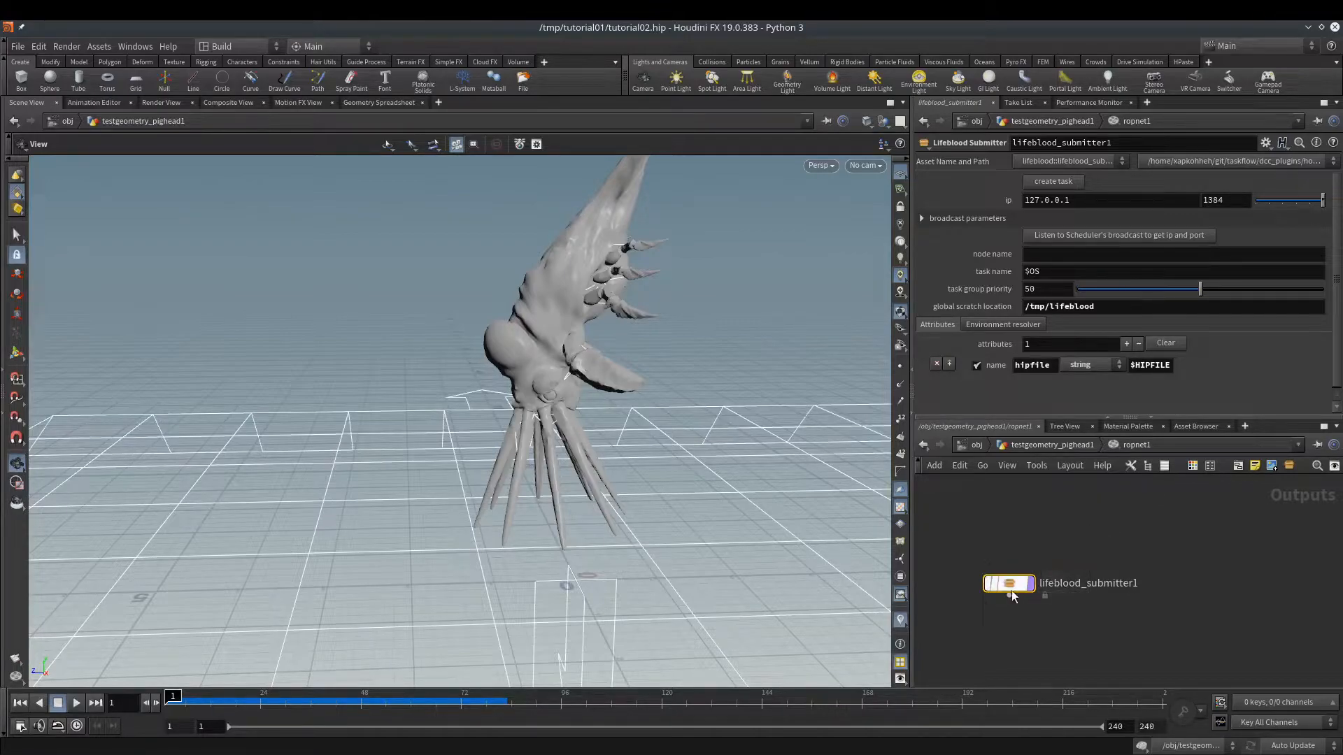
drag(1011, 587, 992, 552)
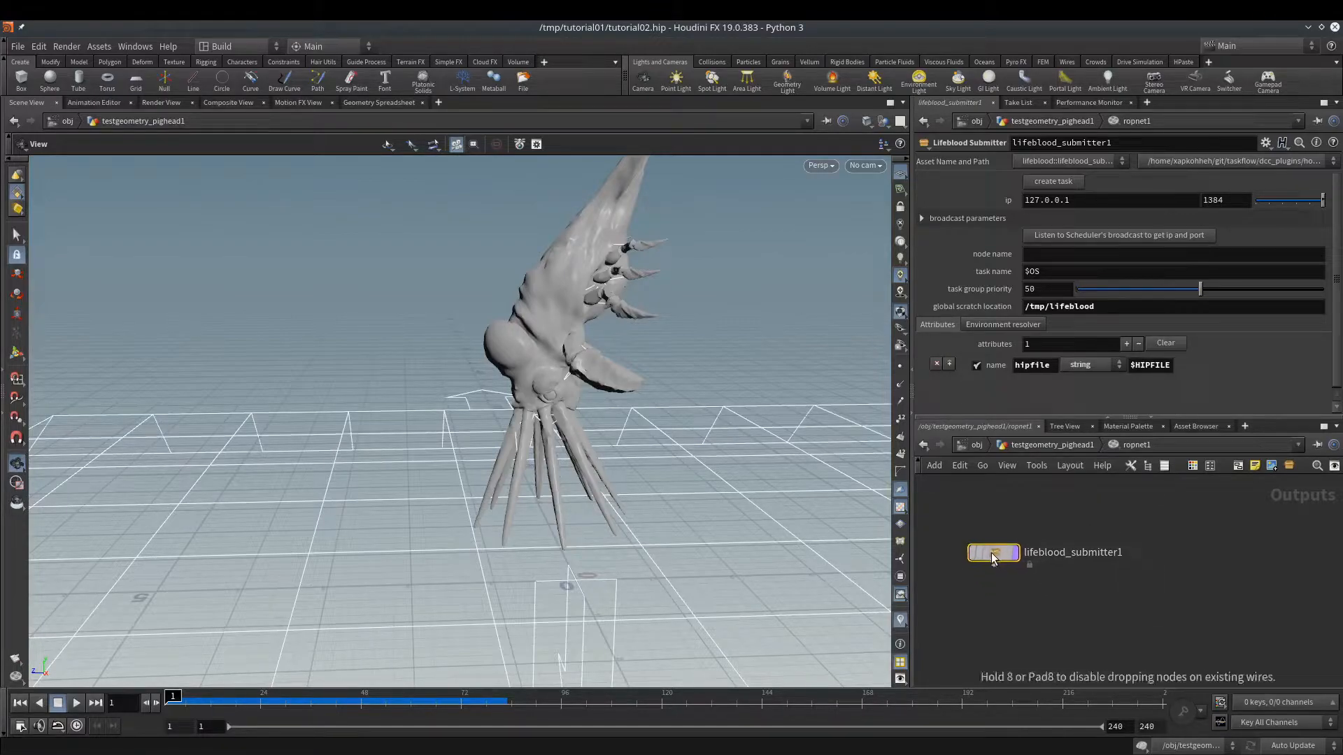
- Apply the cache rop preset to the Lifeblood Submitter, enlarge the parameter area, and show the resource requirements
click(1266, 143)
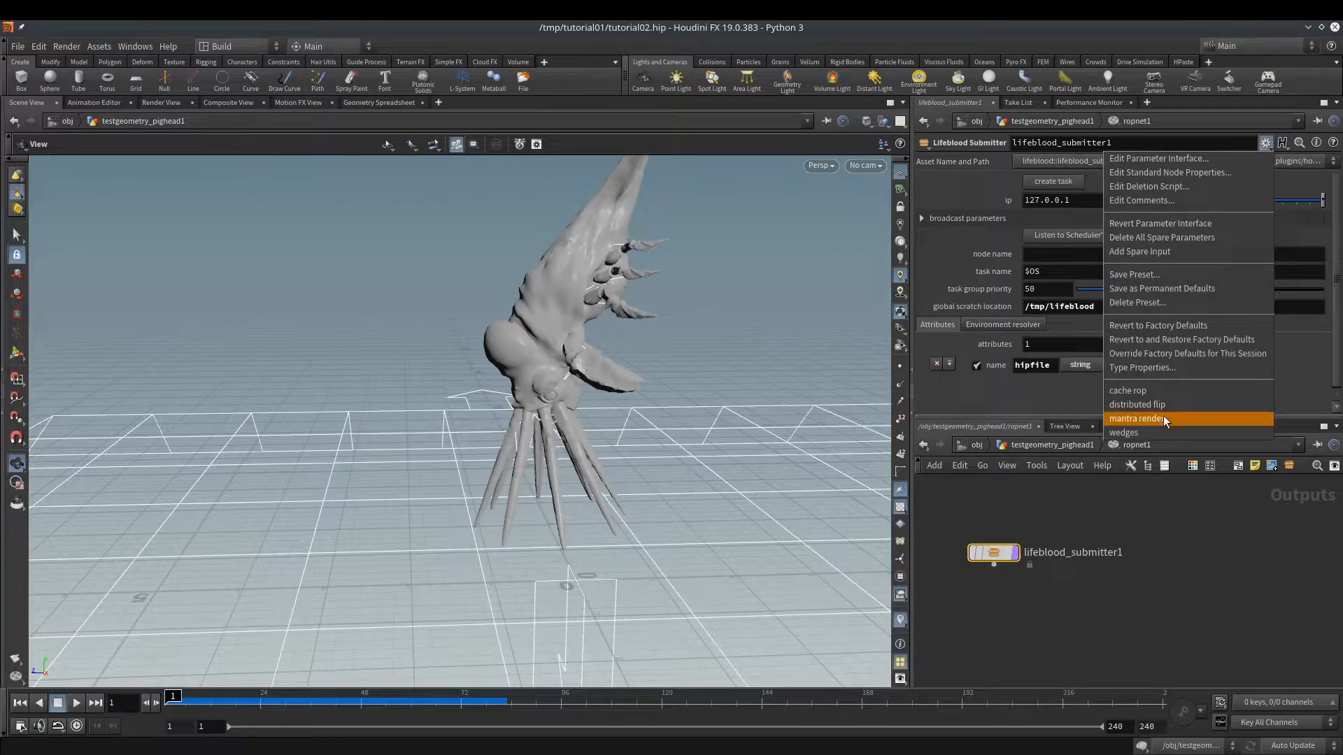
click(1149, 390)
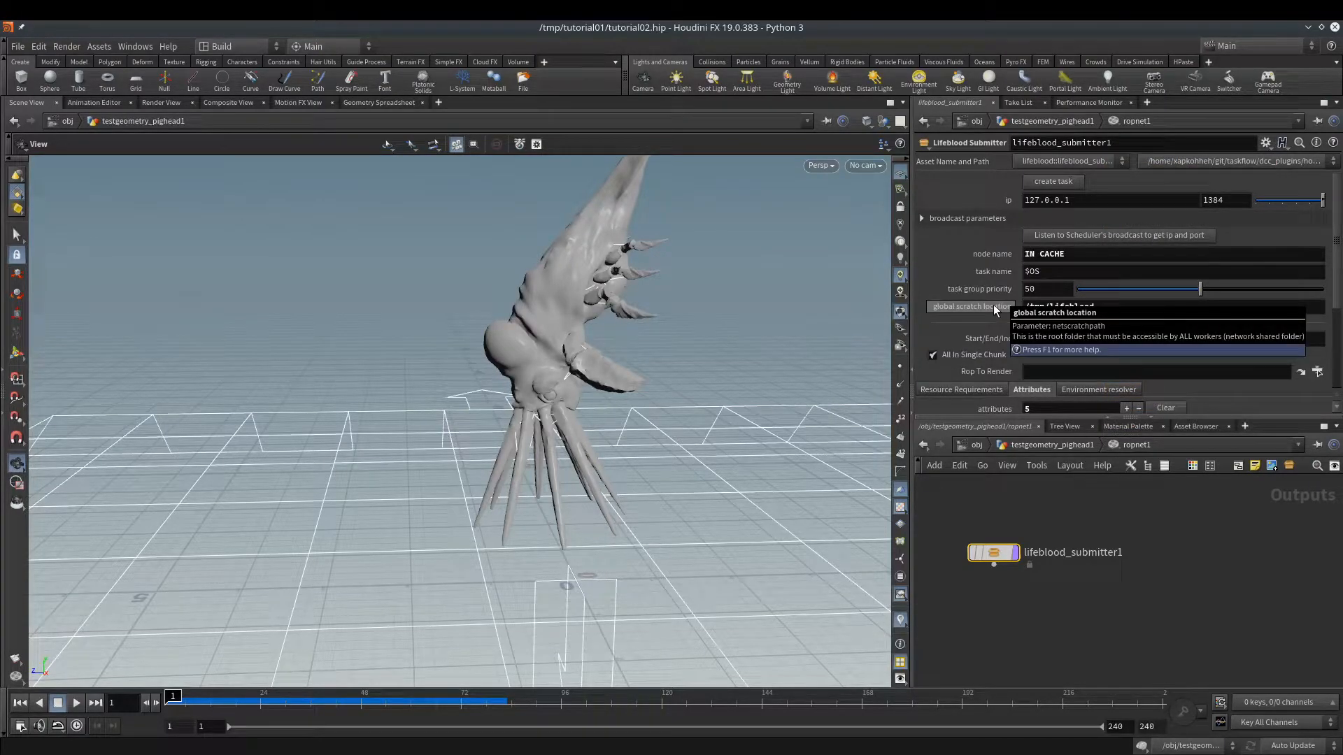
scroll(993, 305, down, 3)
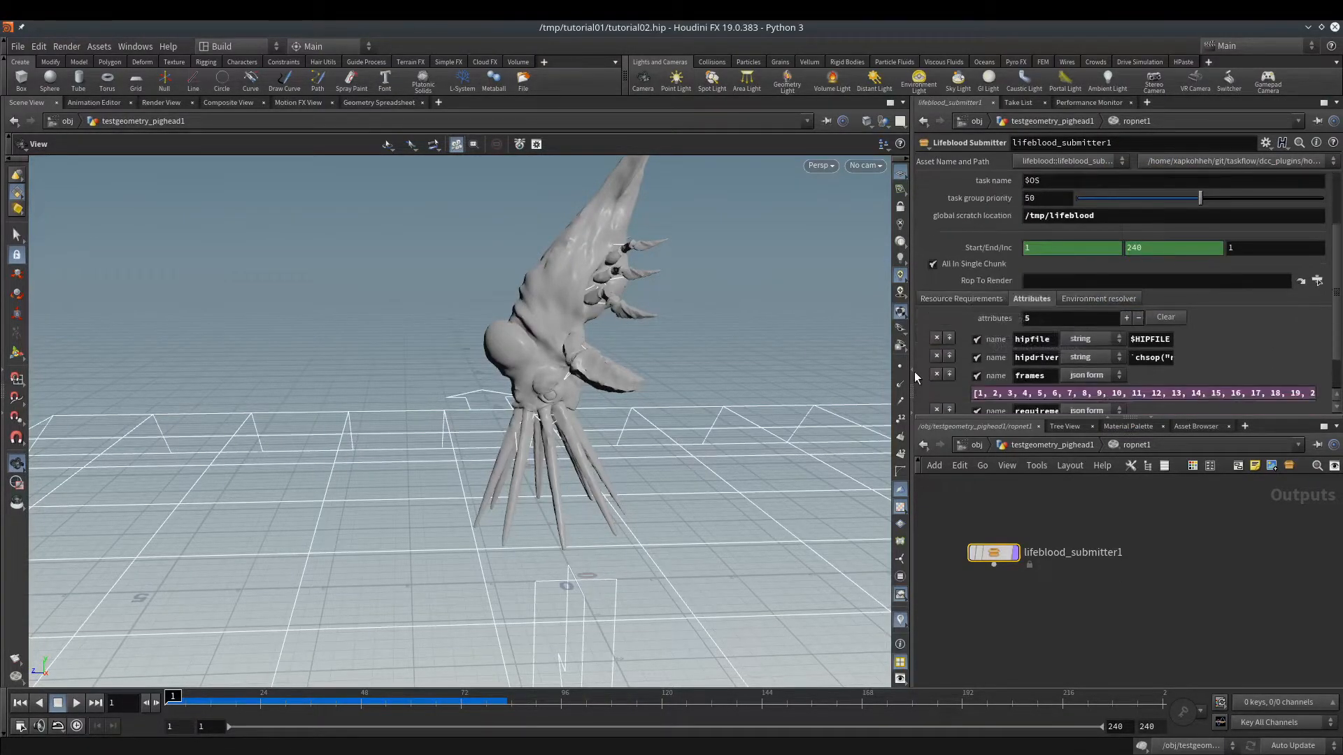
drag(908, 372, 776, 371)
drag(866, 419, 863, 464)
click(833, 329)
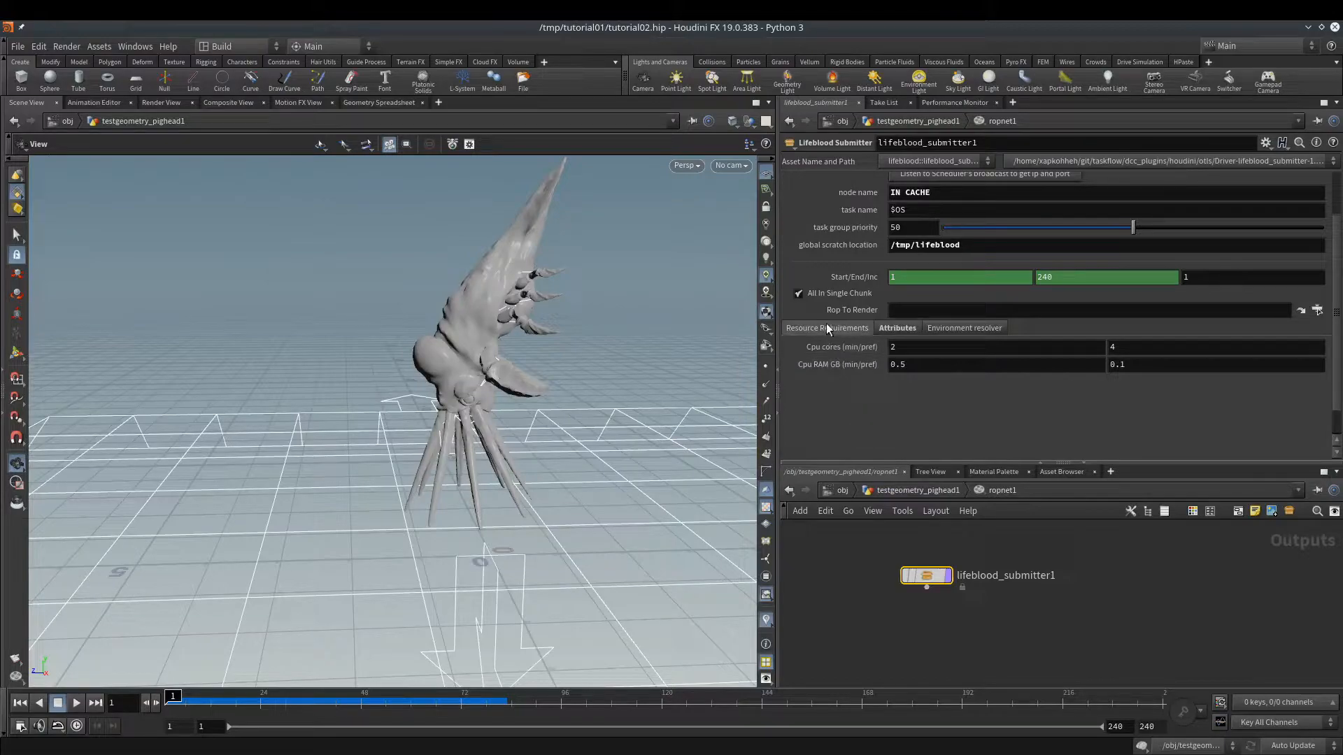
- Examine the render node inside filecache1 and return to the submitter in ropnet1
click(919, 310)
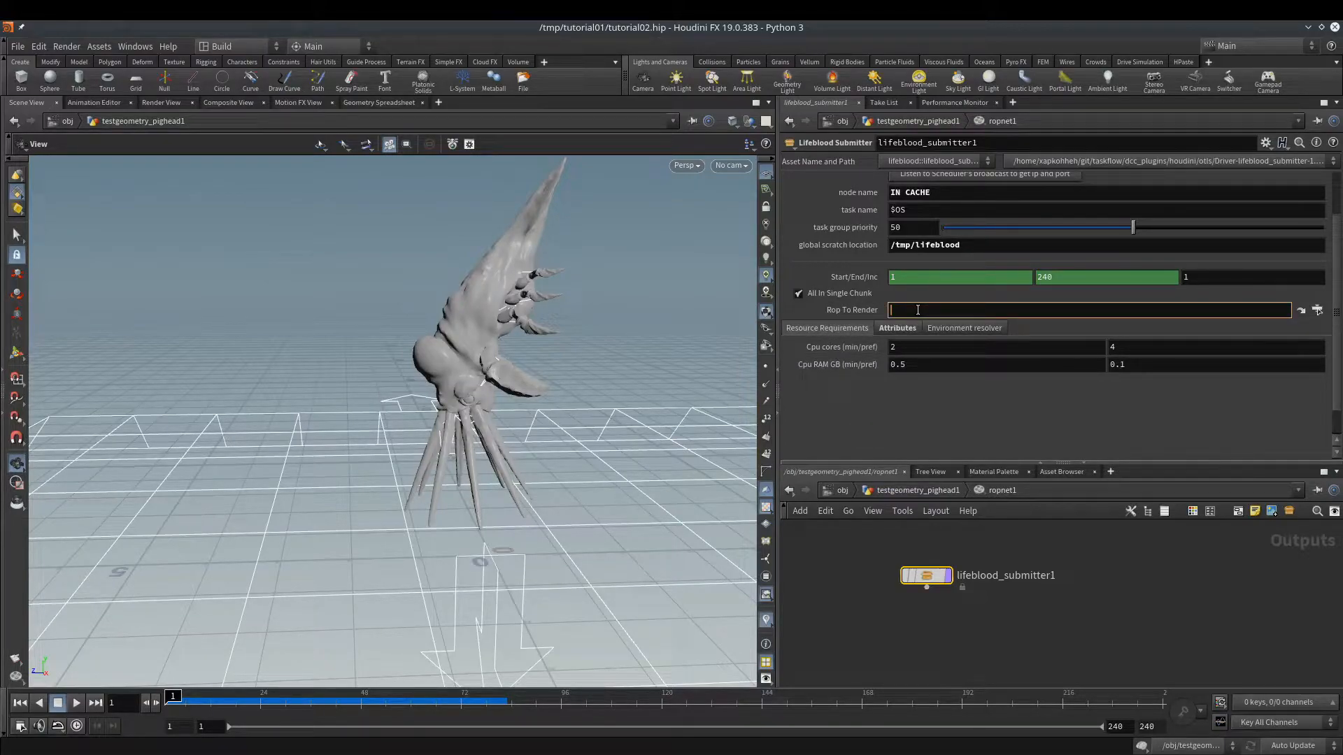
click(914, 279)
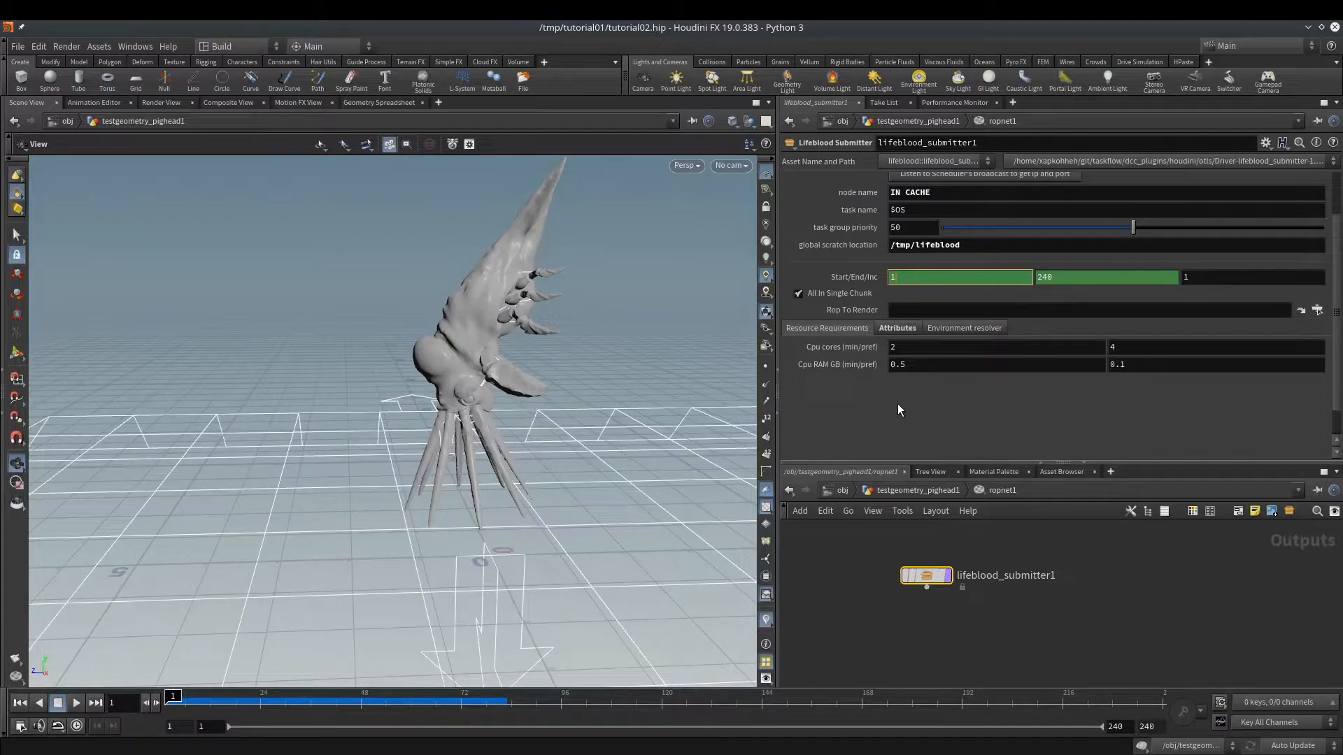
click(903, 491)
drag(1080, 618, 1068, 625)
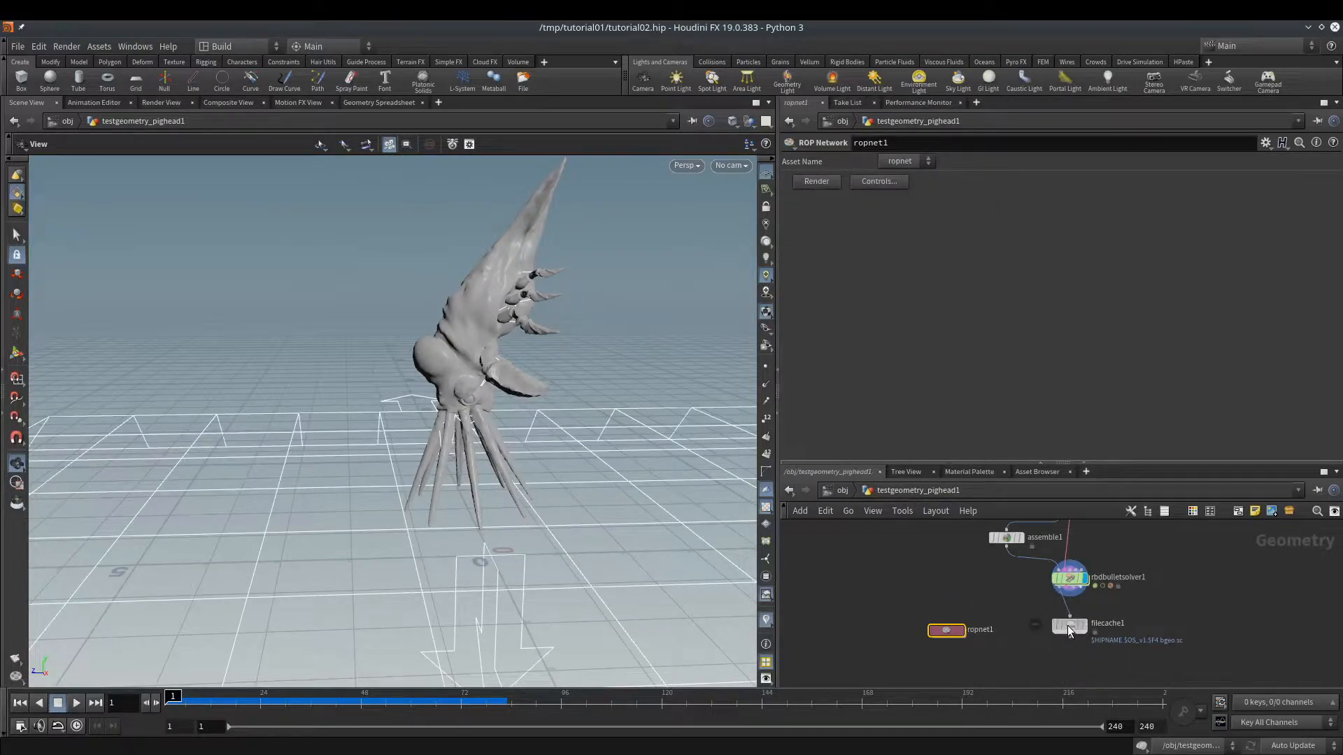
double_click(1067, 626)
click(1091, 563)
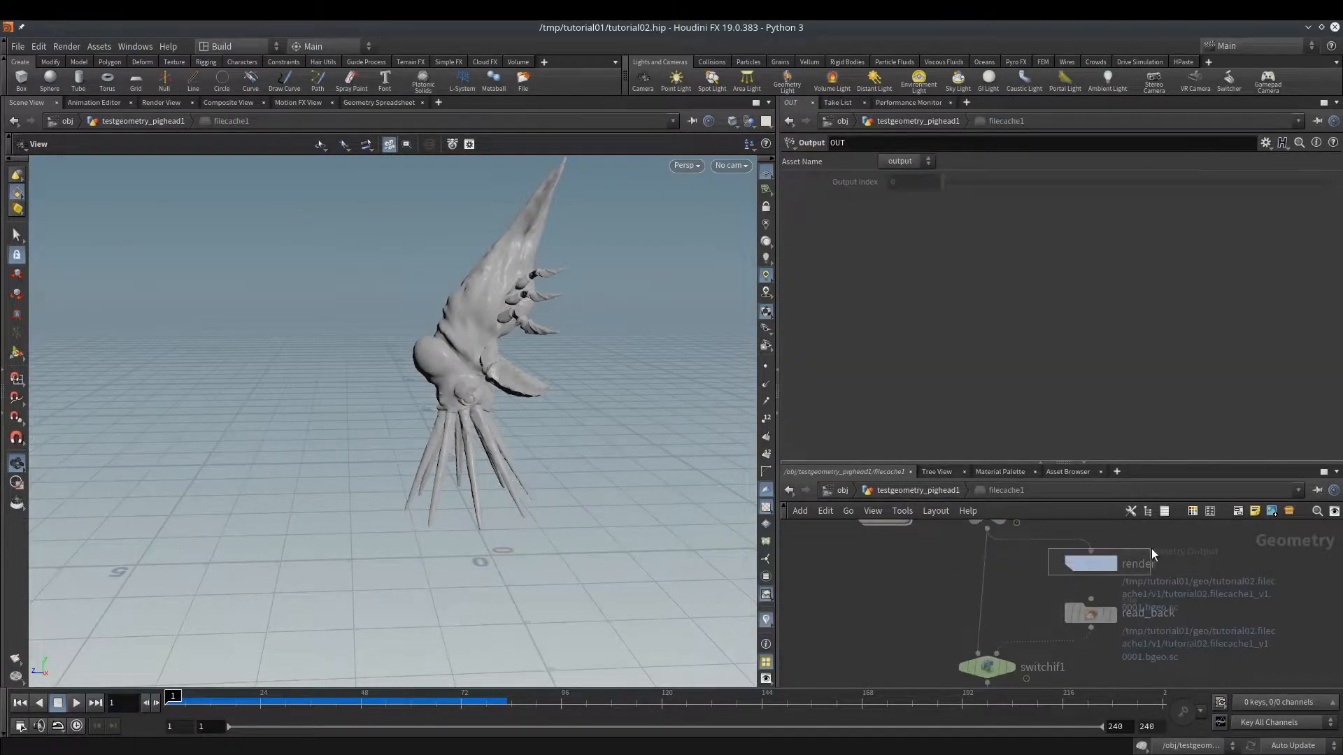
click(930, 491)
double_click(945, 630)
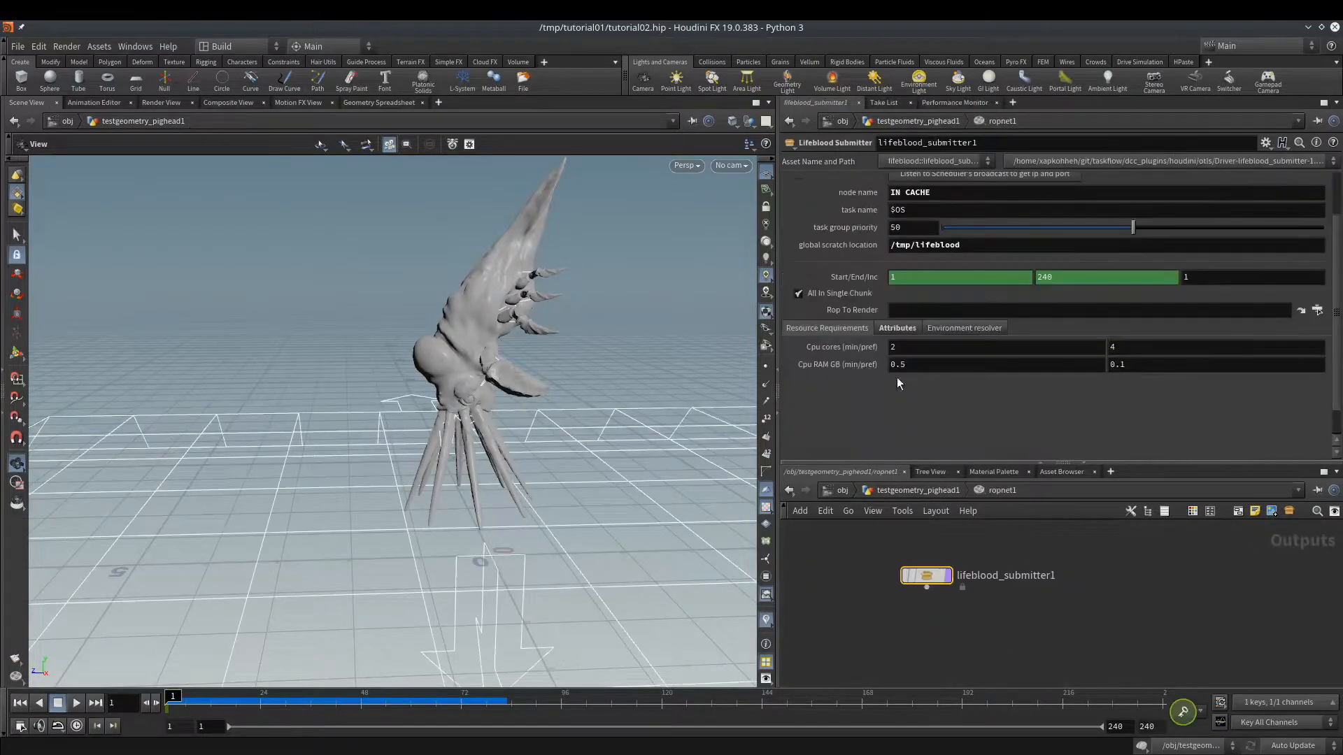
- Set the submitter's Rop To Render to /obj/testgeometry_pighead1/filecache1/render using the operator chooser
click(1317, 310)
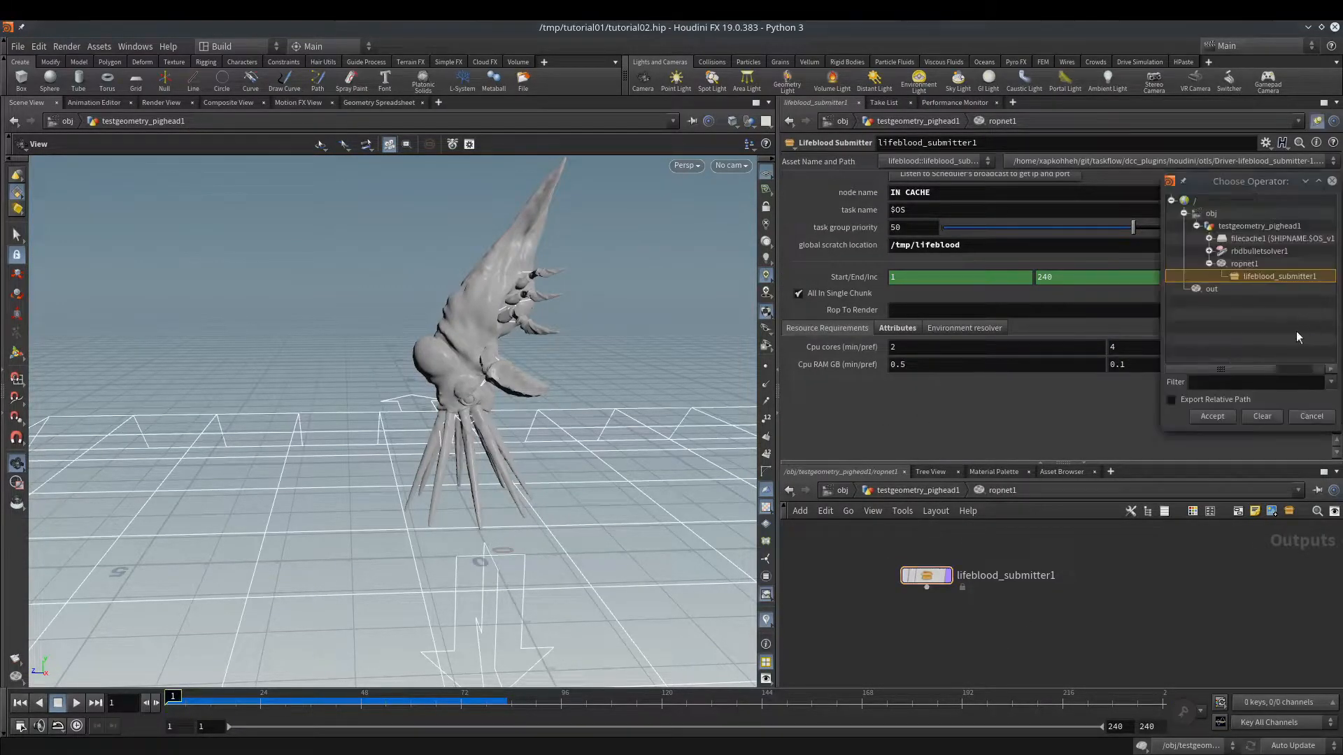
click(1207, 240)
click(1209, 238)
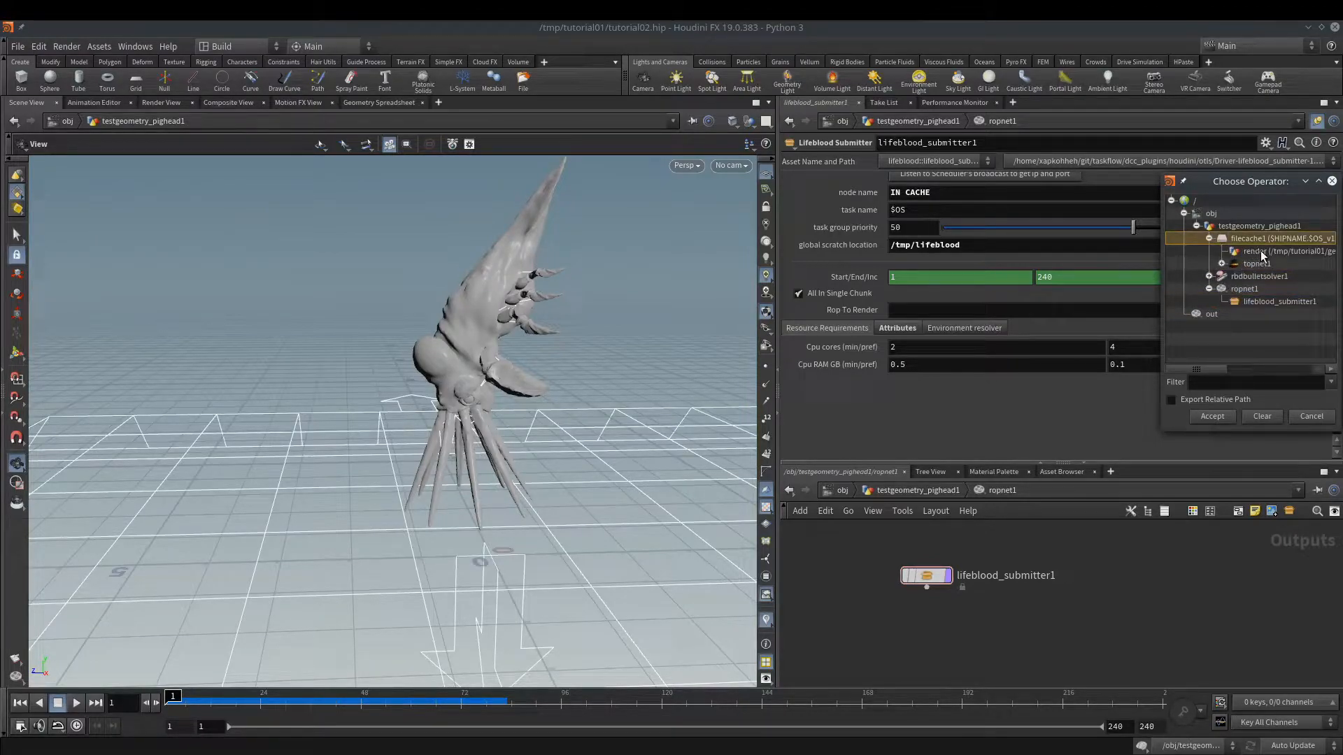
double_click(1134, 259)
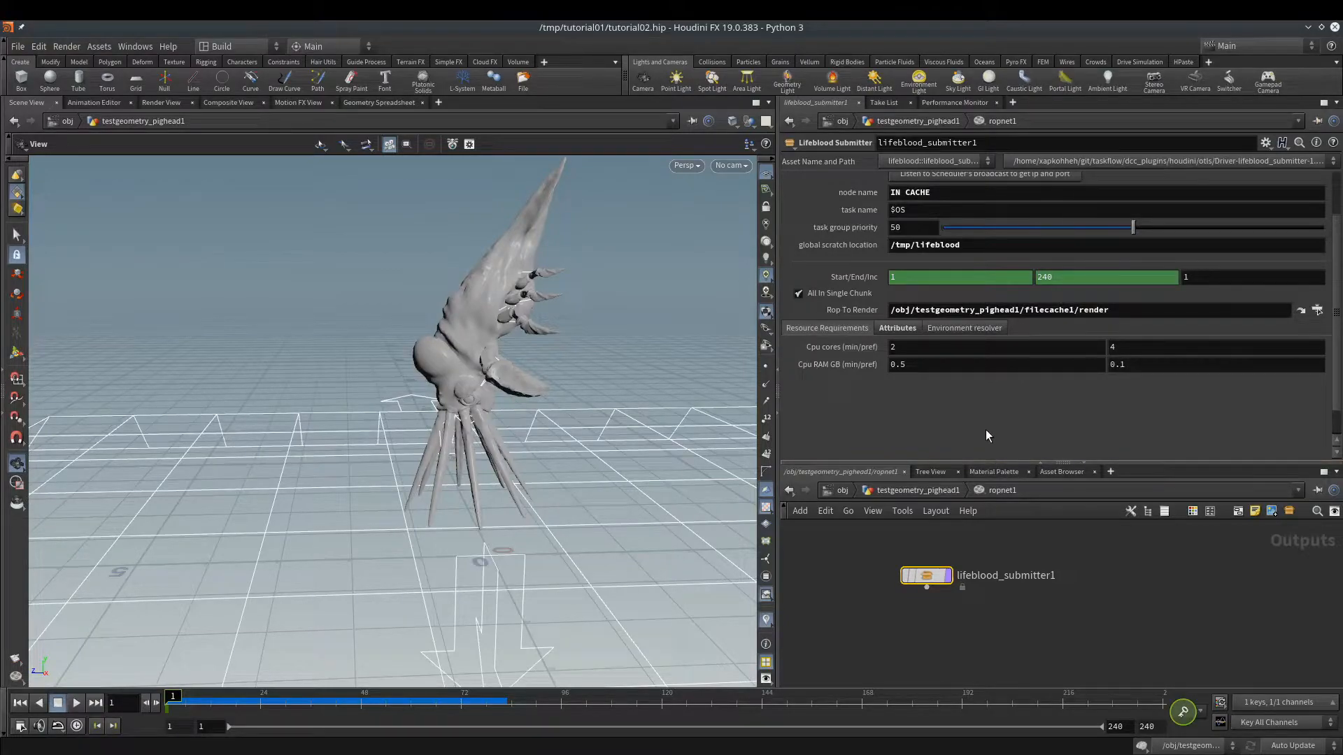
- Switch to the Lifeblood viewer and add the cache setup preset to the empty node graph
key(alt+Tab)
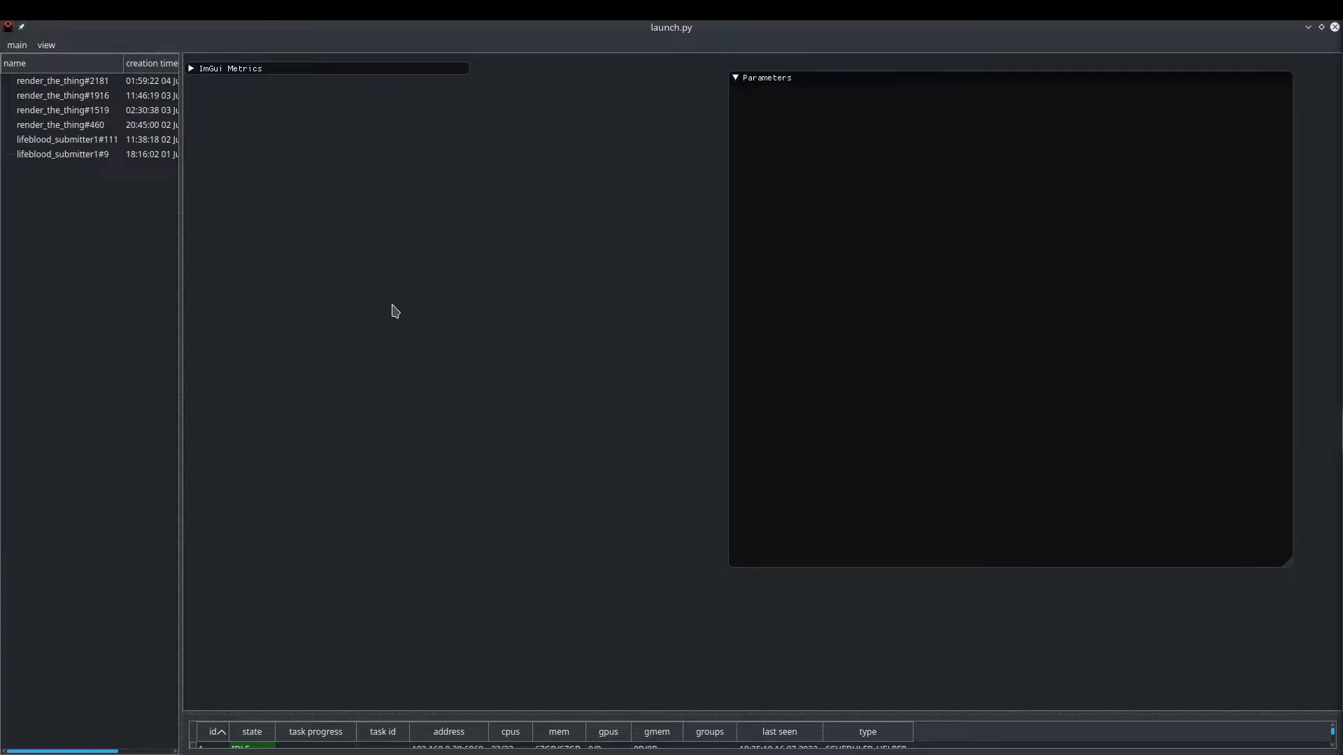
key(Tab)
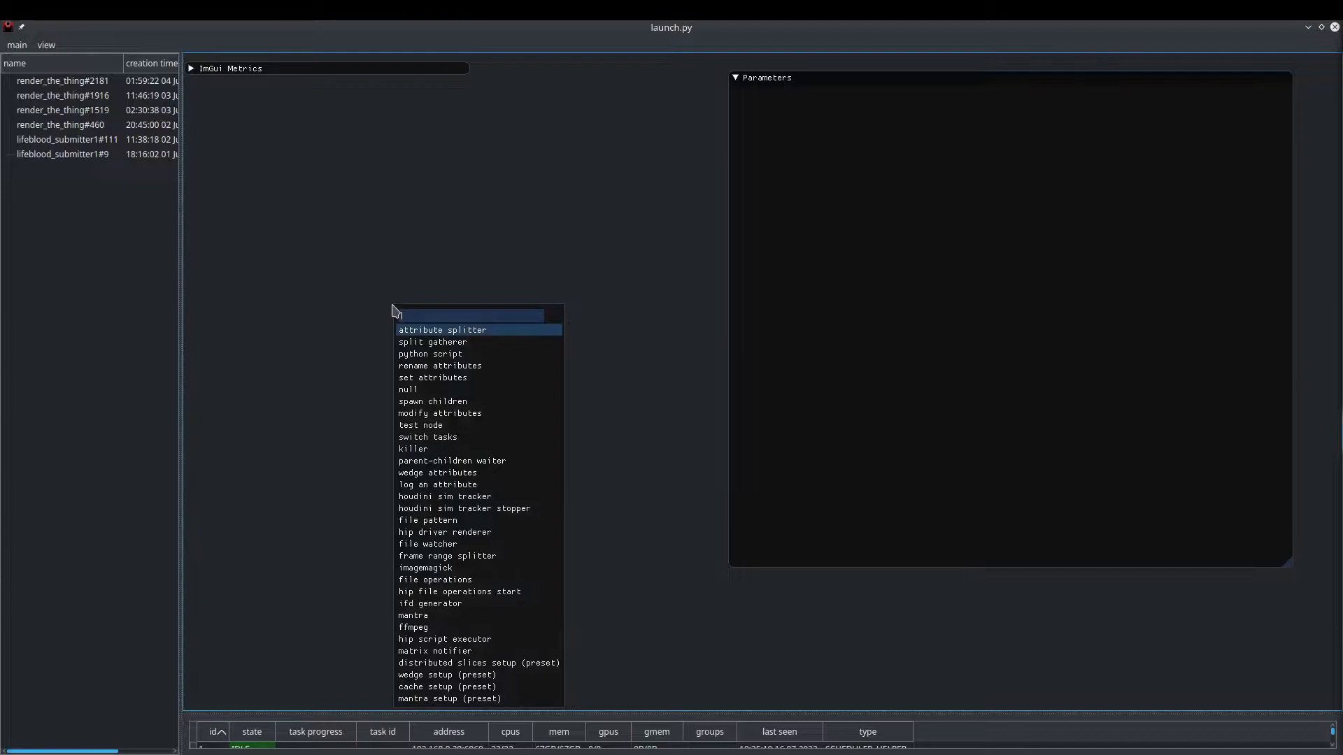
text(cac)
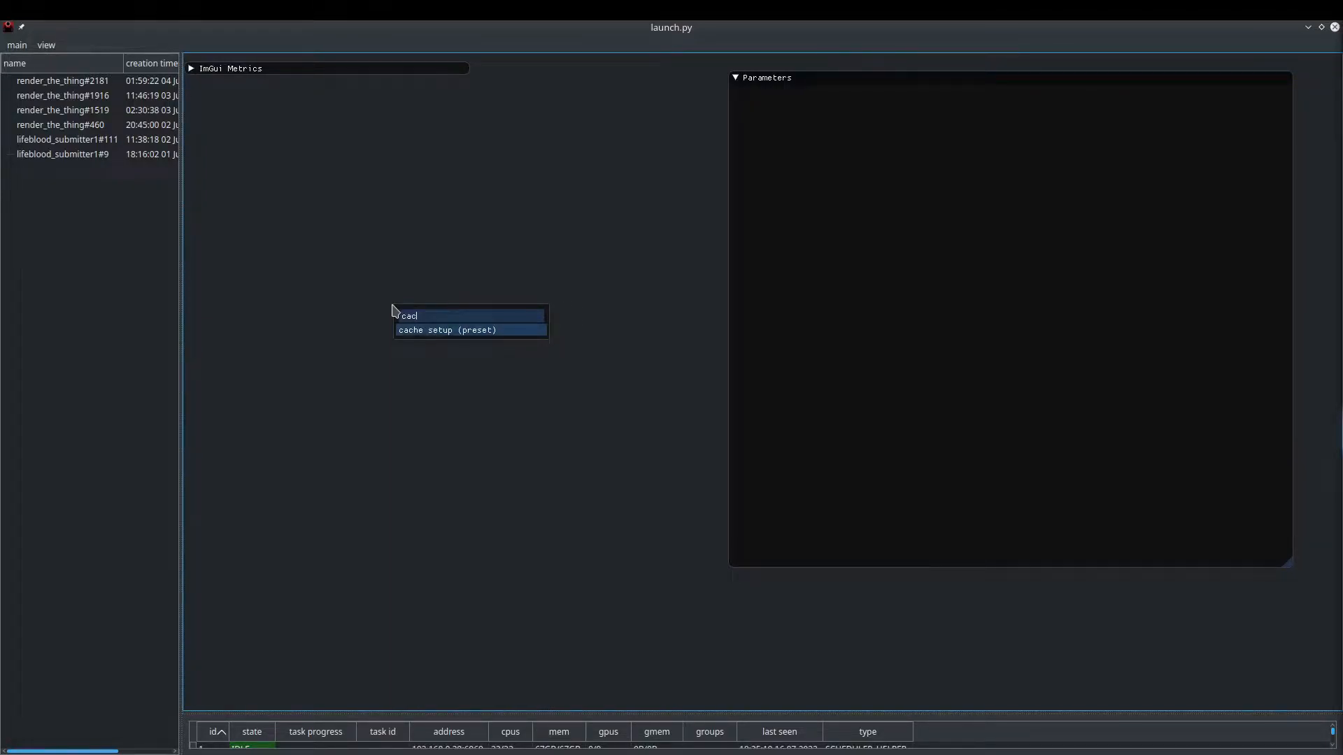
key(Return)
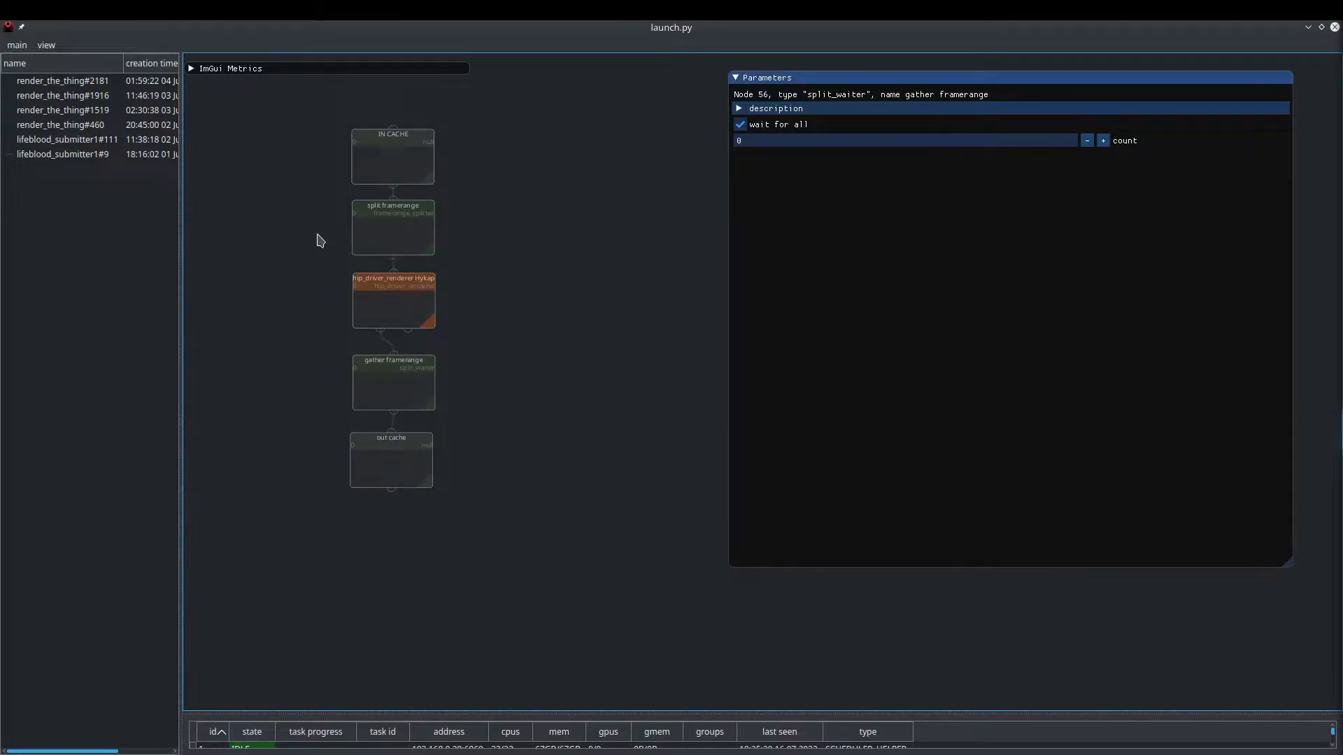
- Examine the parameters of the cache setup's split framerange, hip_driver_renderer, gather framerange and out cache nodes
middle_drag(322, 234, 324, 290)
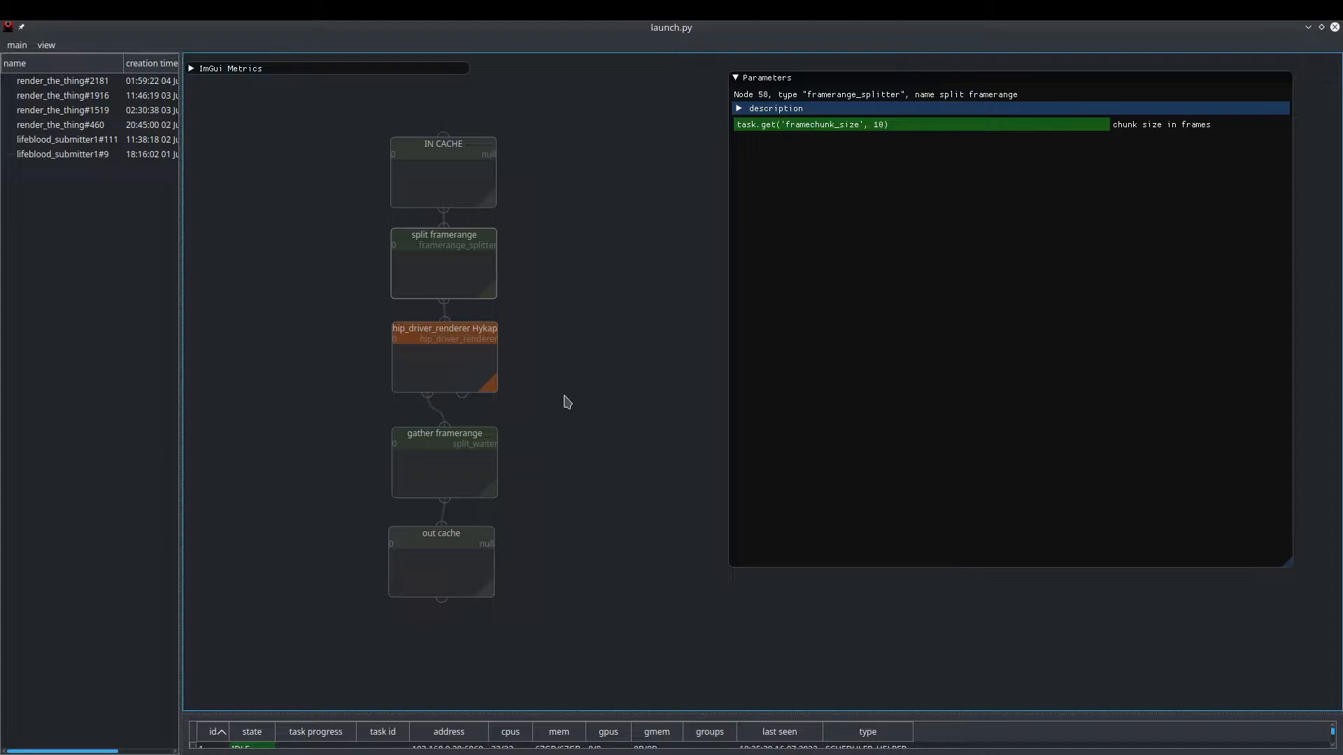
click(444, 369)
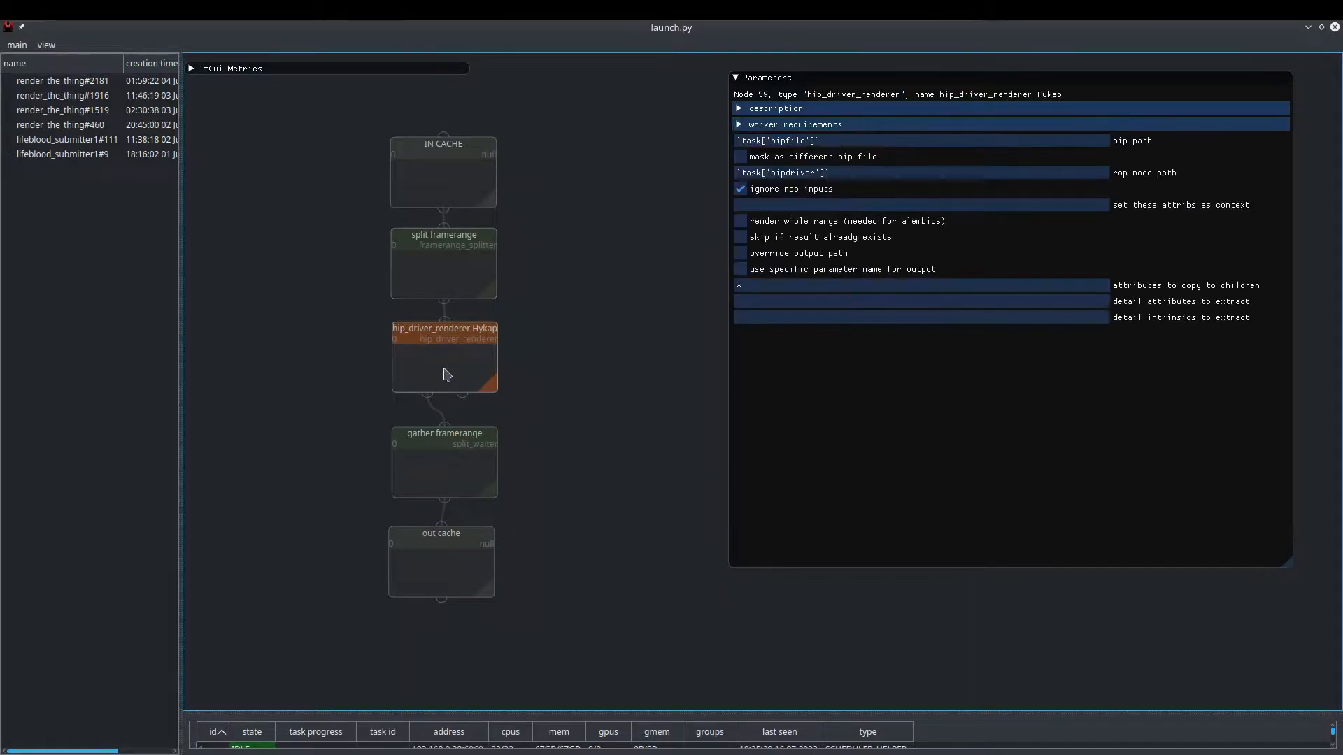
mouse_move(607, 467)
middle_down()
mouse_move(611, 432)
mouse_move(597, 446)
middle_up()
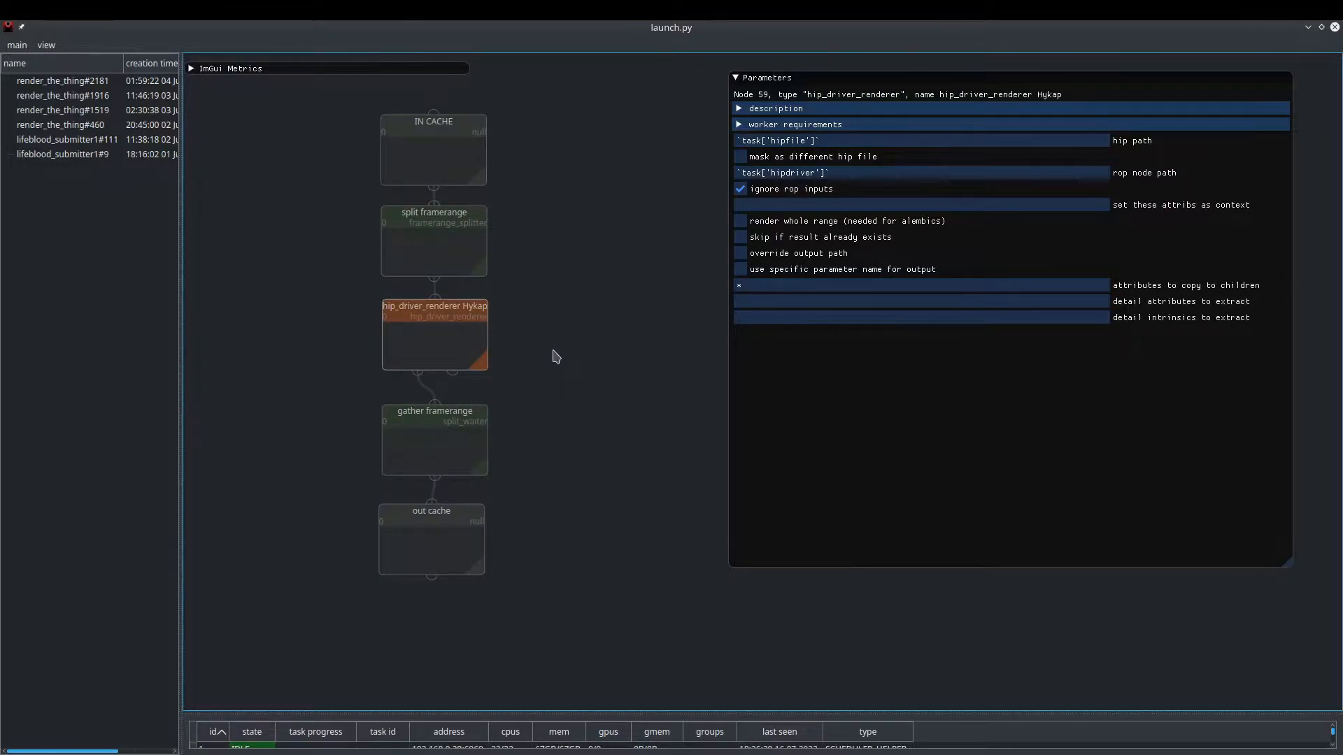
click(442, 459)
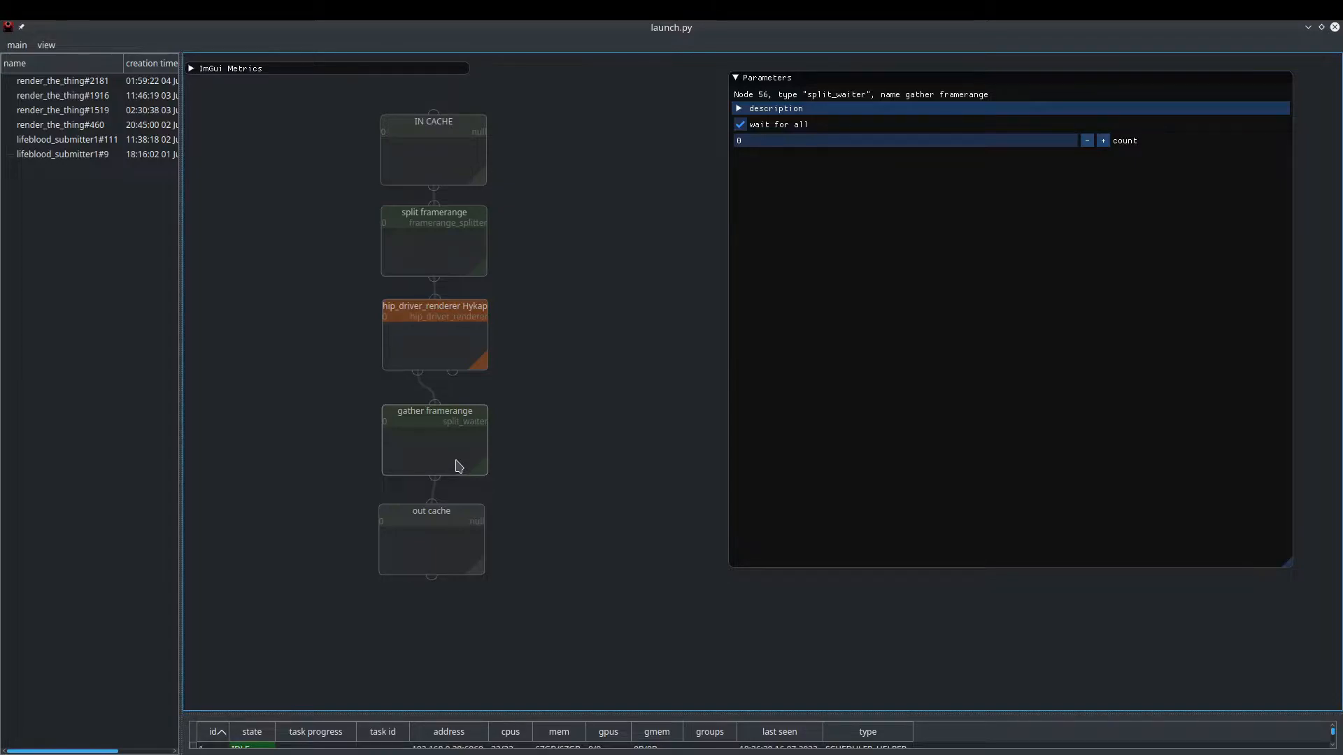
click(478, 547)
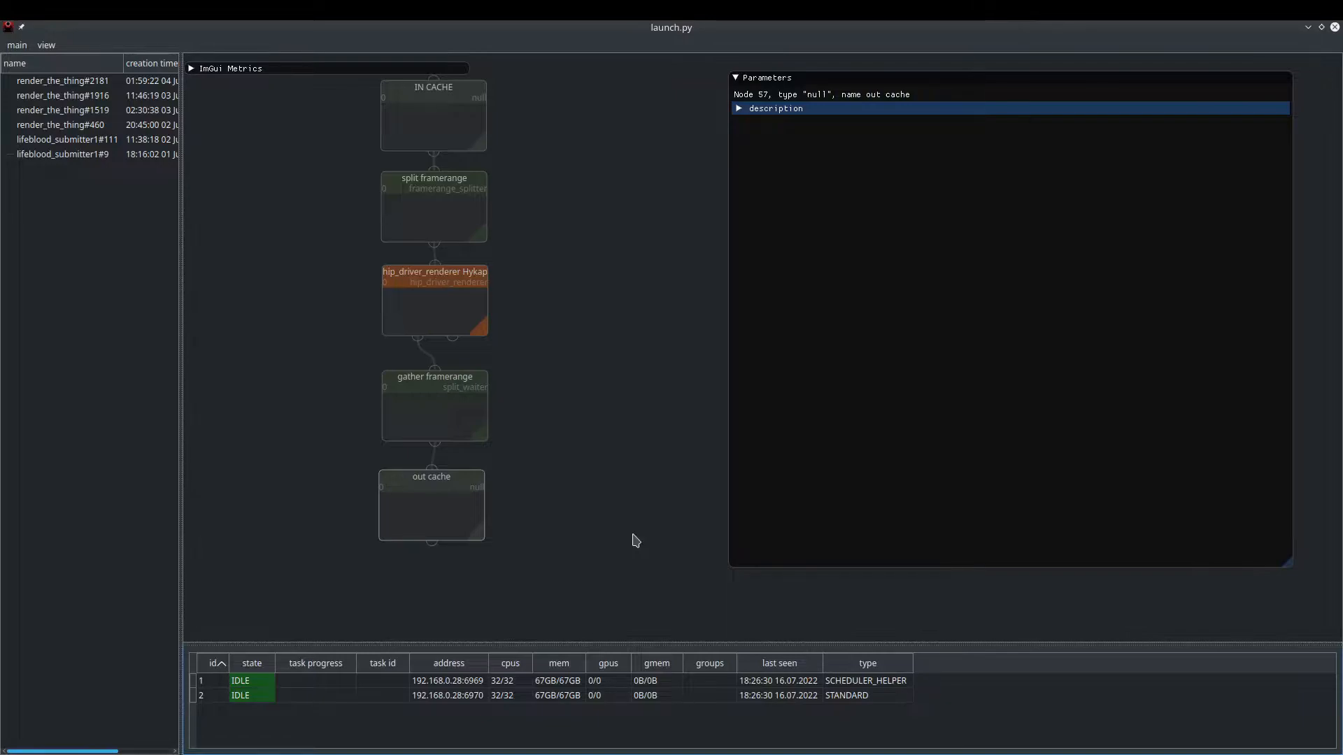
- Switch back to Houdini and have the submitter listen to the scheduler's broadcast for its IP and port
key(alt+Tab)
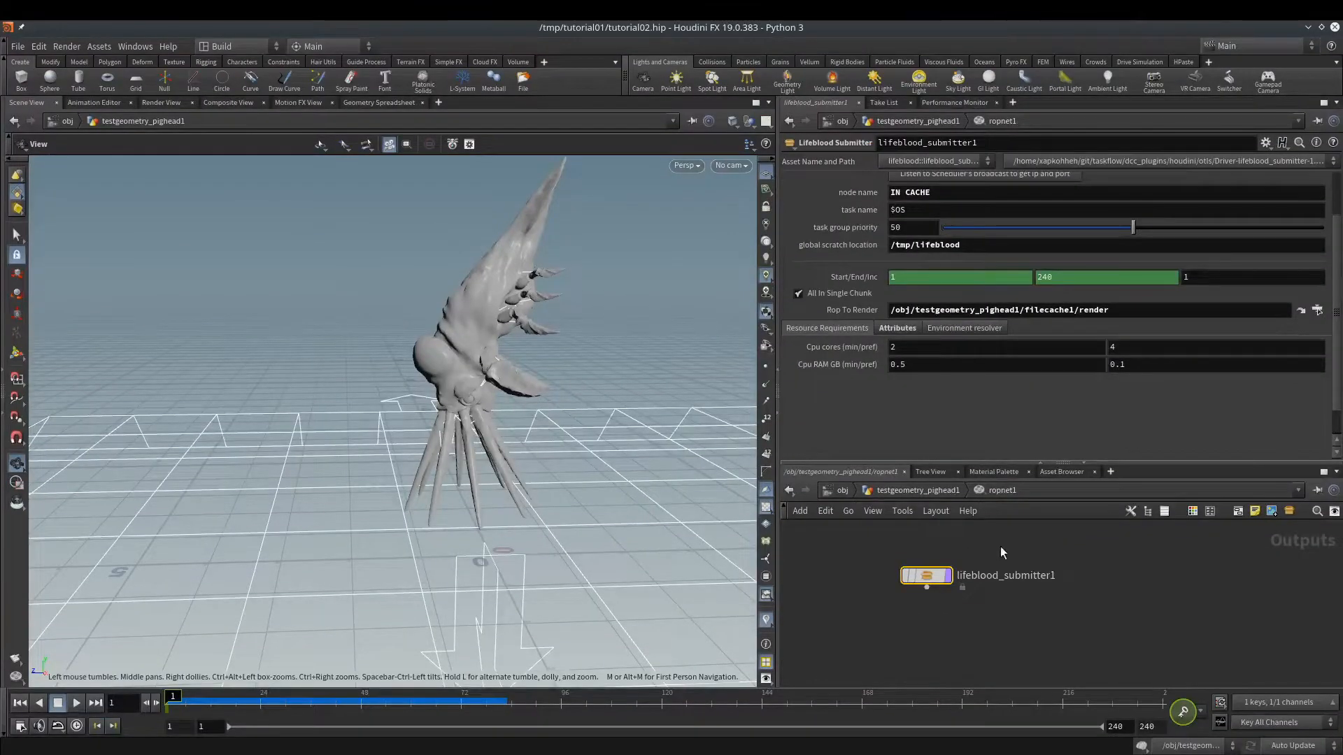
click(941, 569)
drag(1050, 605, 903, 571)
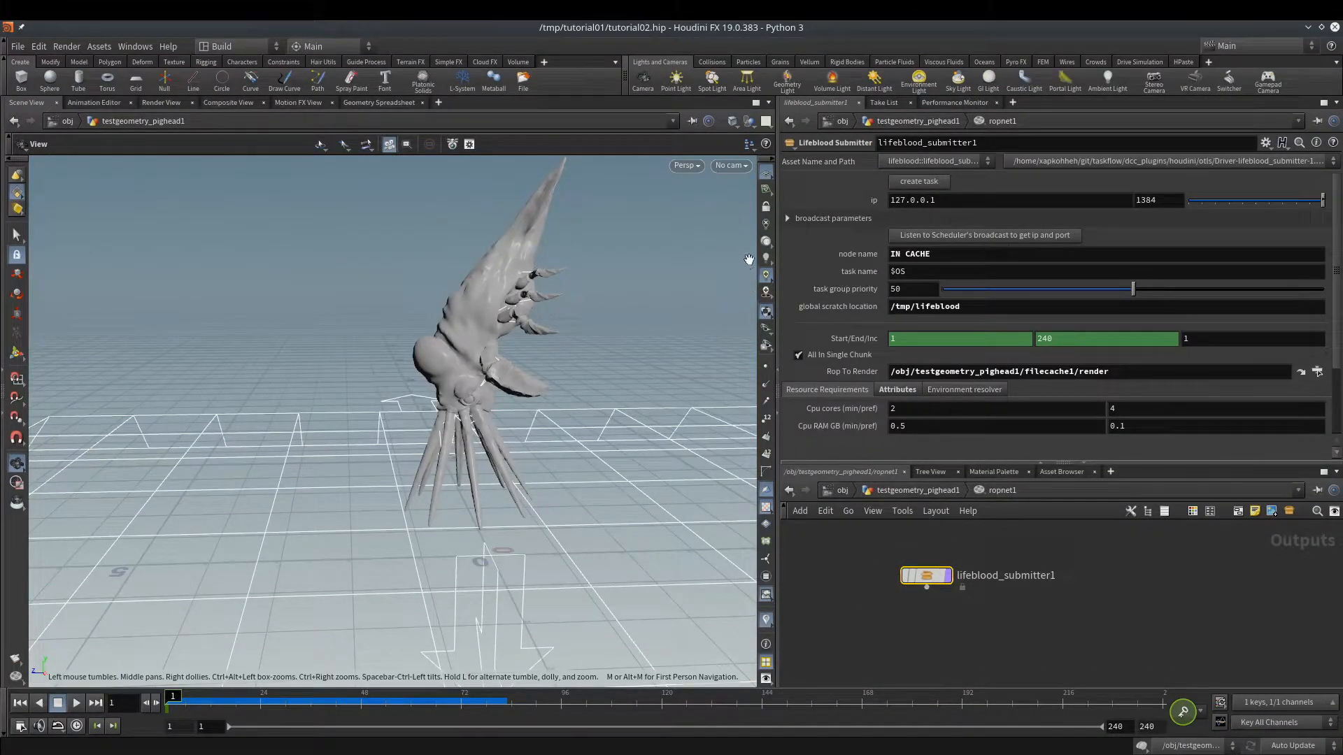
click(915, 237)
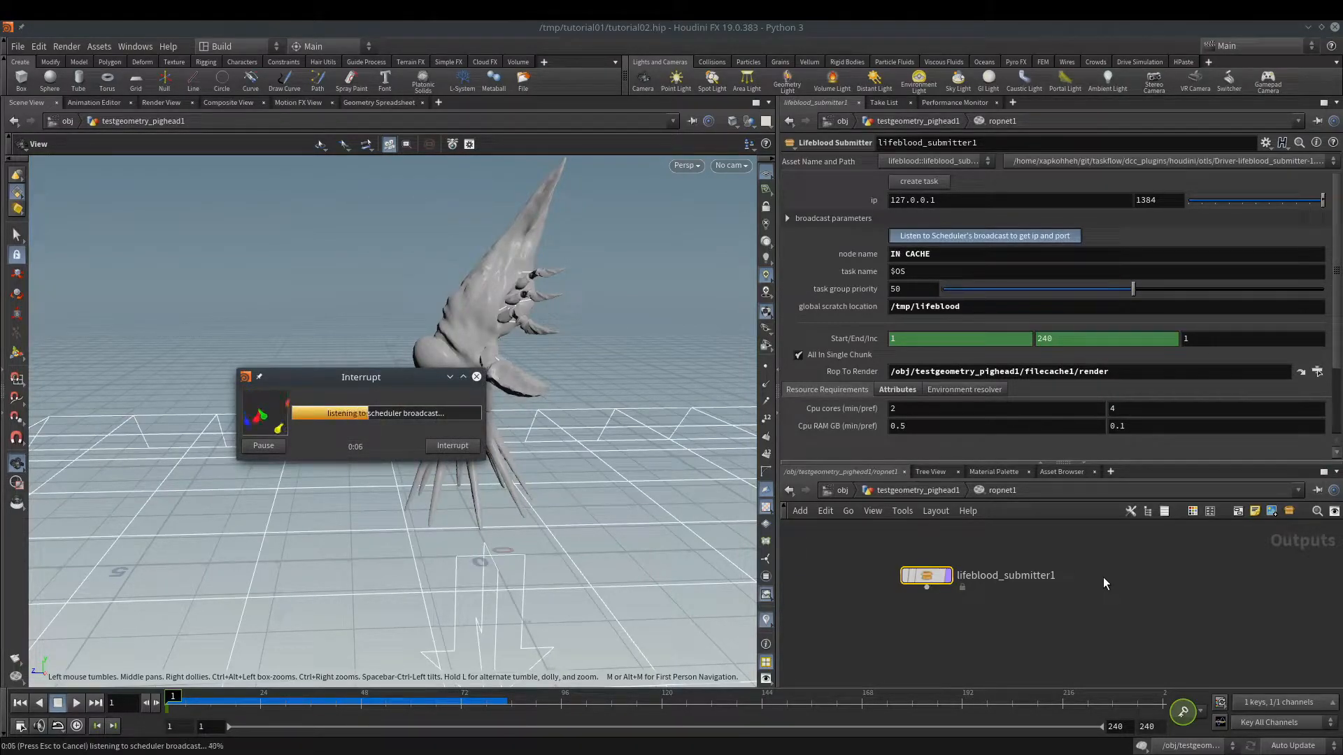
- Create the task from the submitter, saving the scene, and select the newest lifeblood_submitter1 task group in the Lifeblood viewer
click(905, 179)
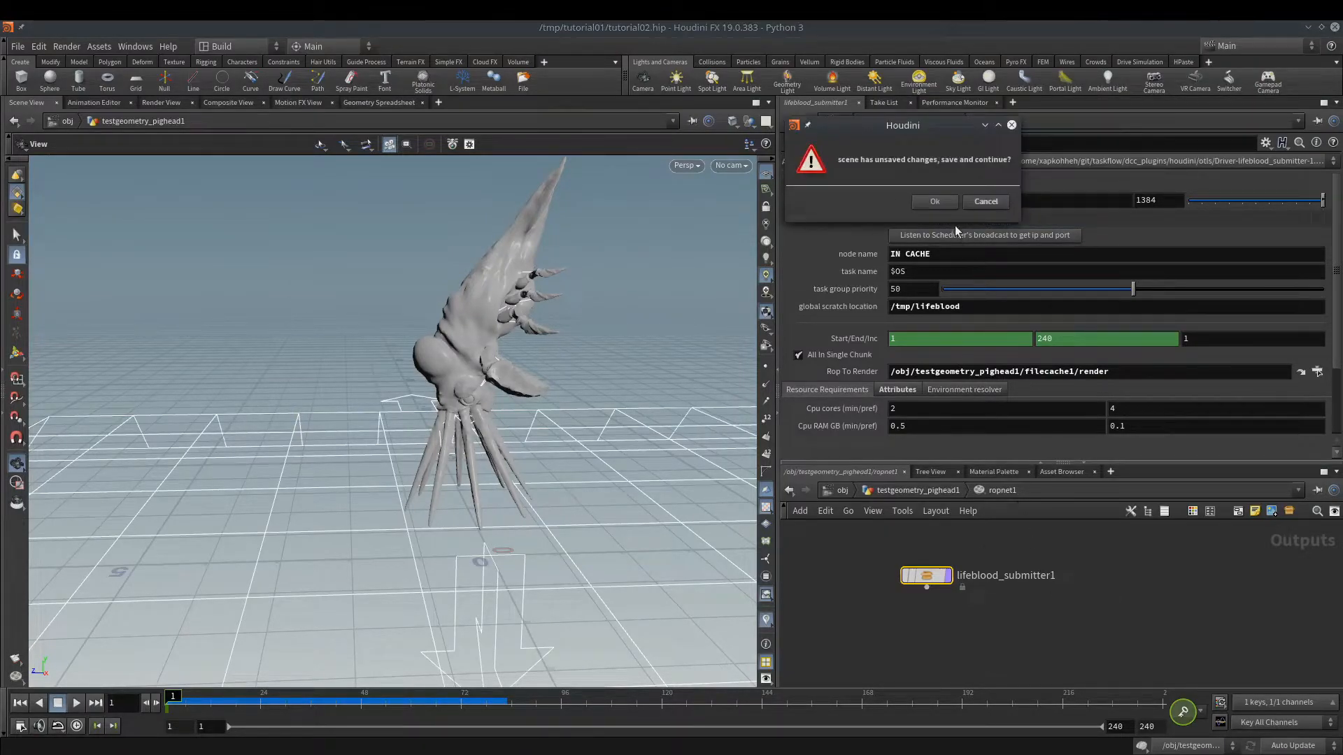
click(936, 202)
click(80, 83)
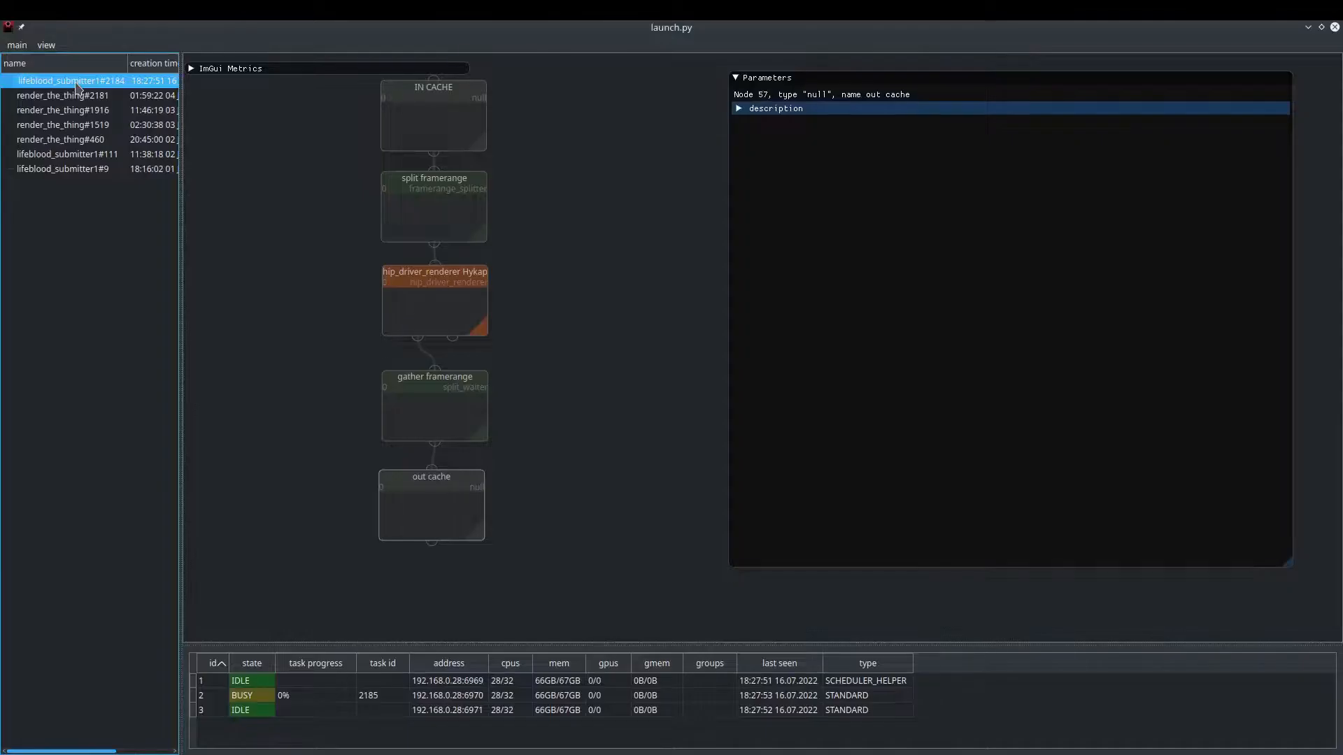
- Open the invocation log of the running task on the hip_driver_renderer node and update it to follow the frame rendering
click(389, 294)
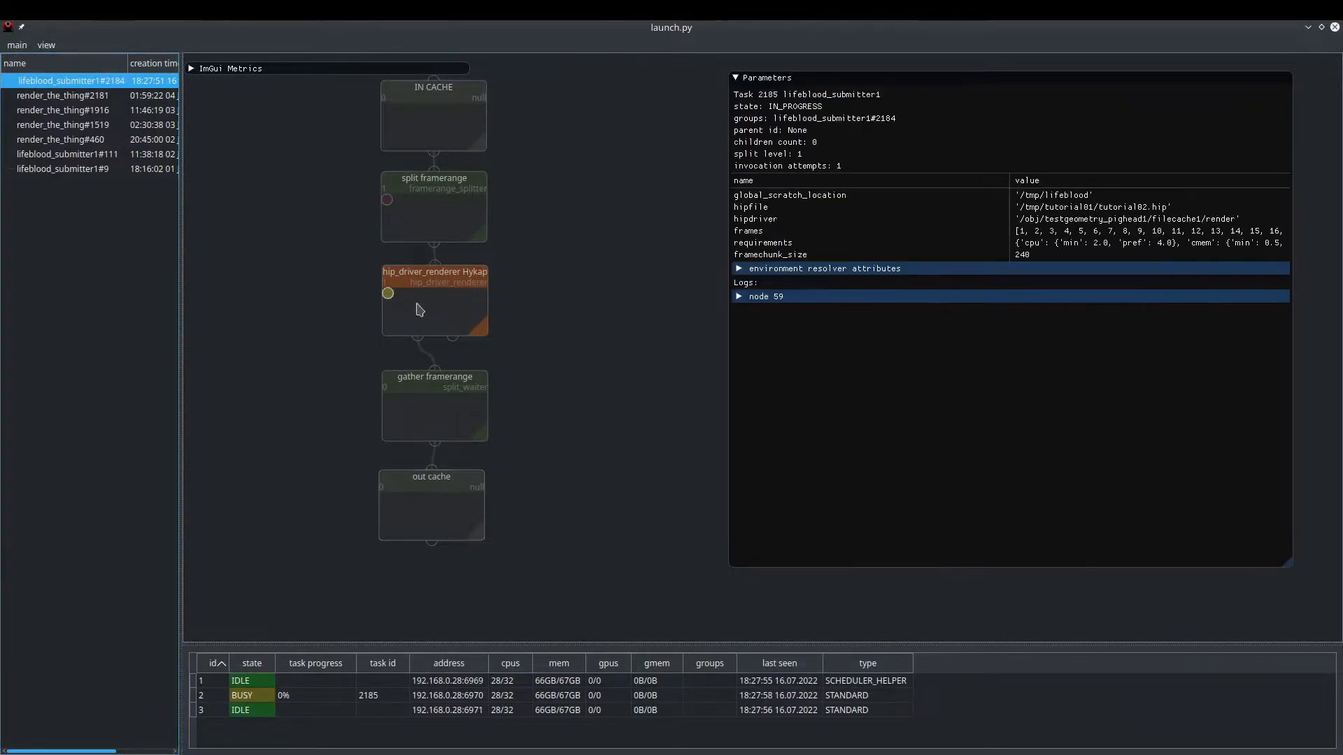
click(766, 296)
click(784, 314)
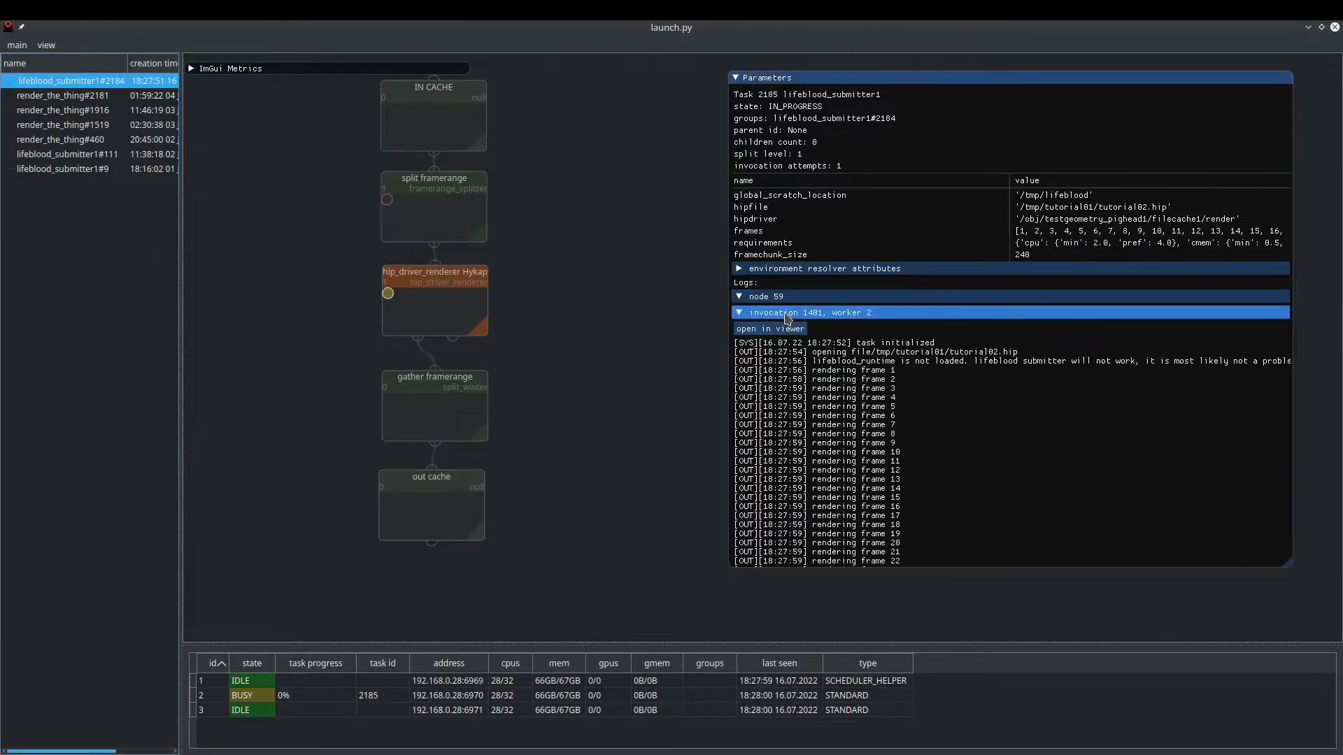
scroll(968, 502, down, 10)
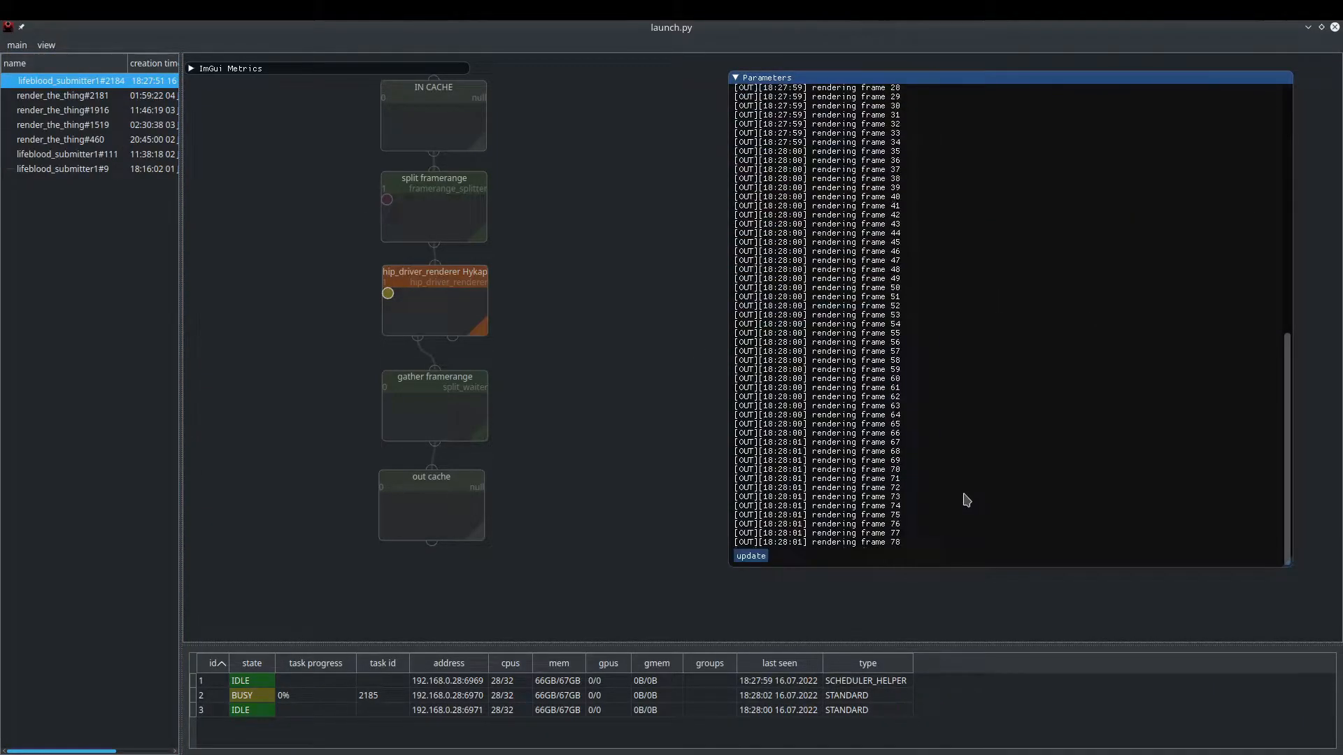
click(754, 556)
scroll(955, 528, down, 10)
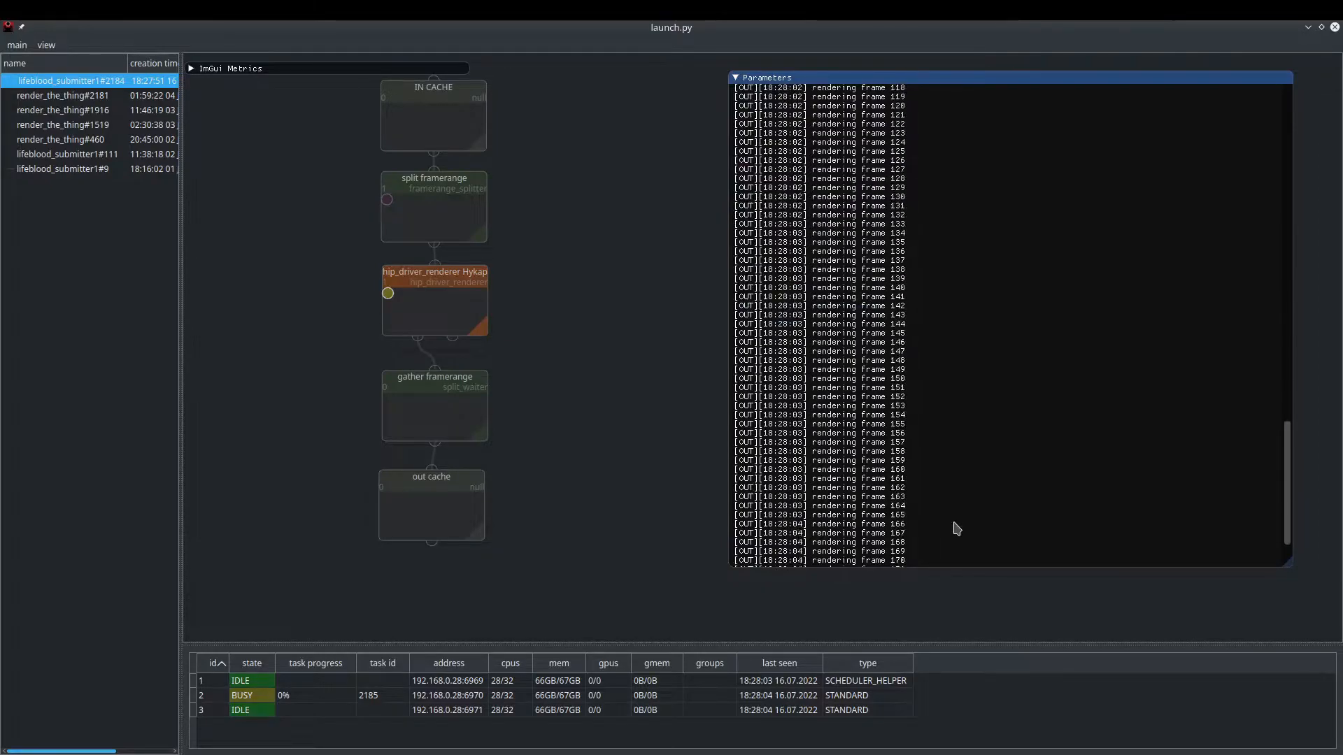
- Update the invocation log of the hip_driver_renderer task and read it through to its end
scroll(957, 528, down, 3)
click(750, 556)
scroll(919, 534, down, 5)
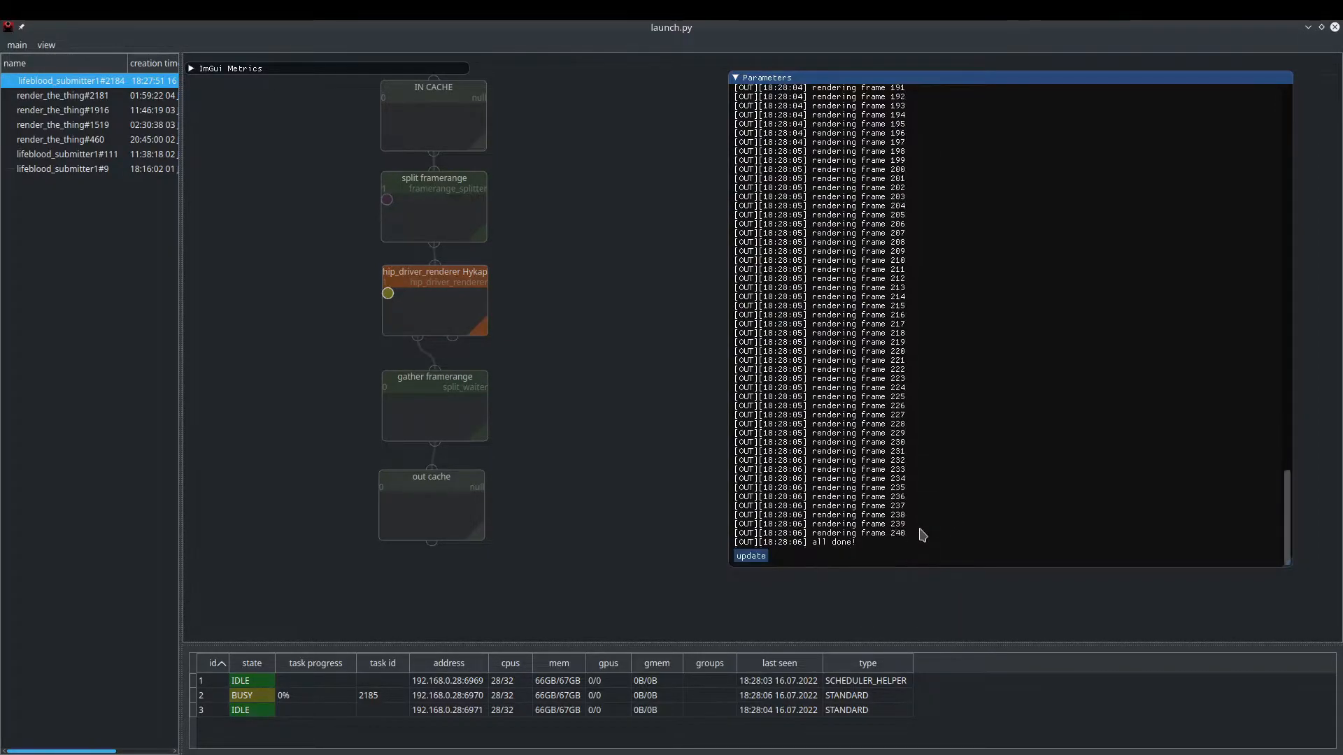
- Switch to Houdini, display and select filecache1 in the testgeometry_pighead1 network, and rewind the timeline to frame 1
key(alt+Tab)
click(892, 492)
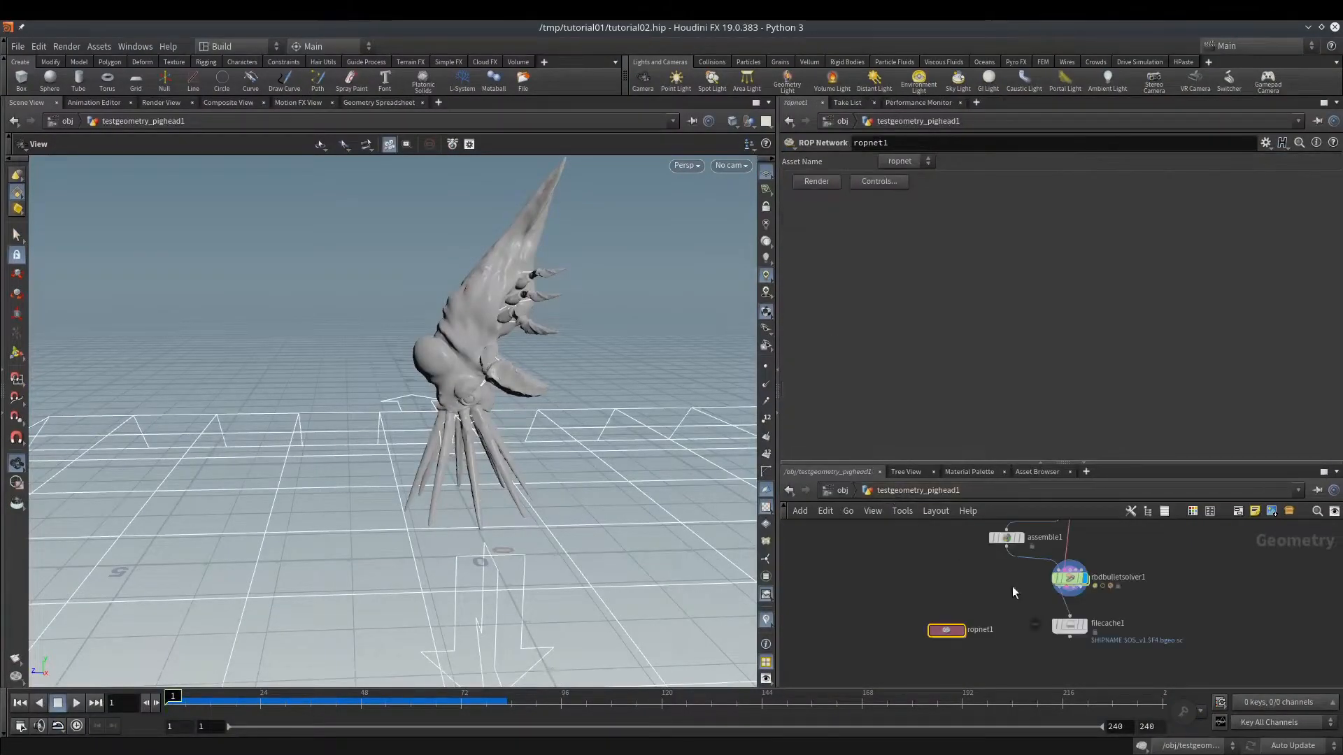
click(1084, 625)
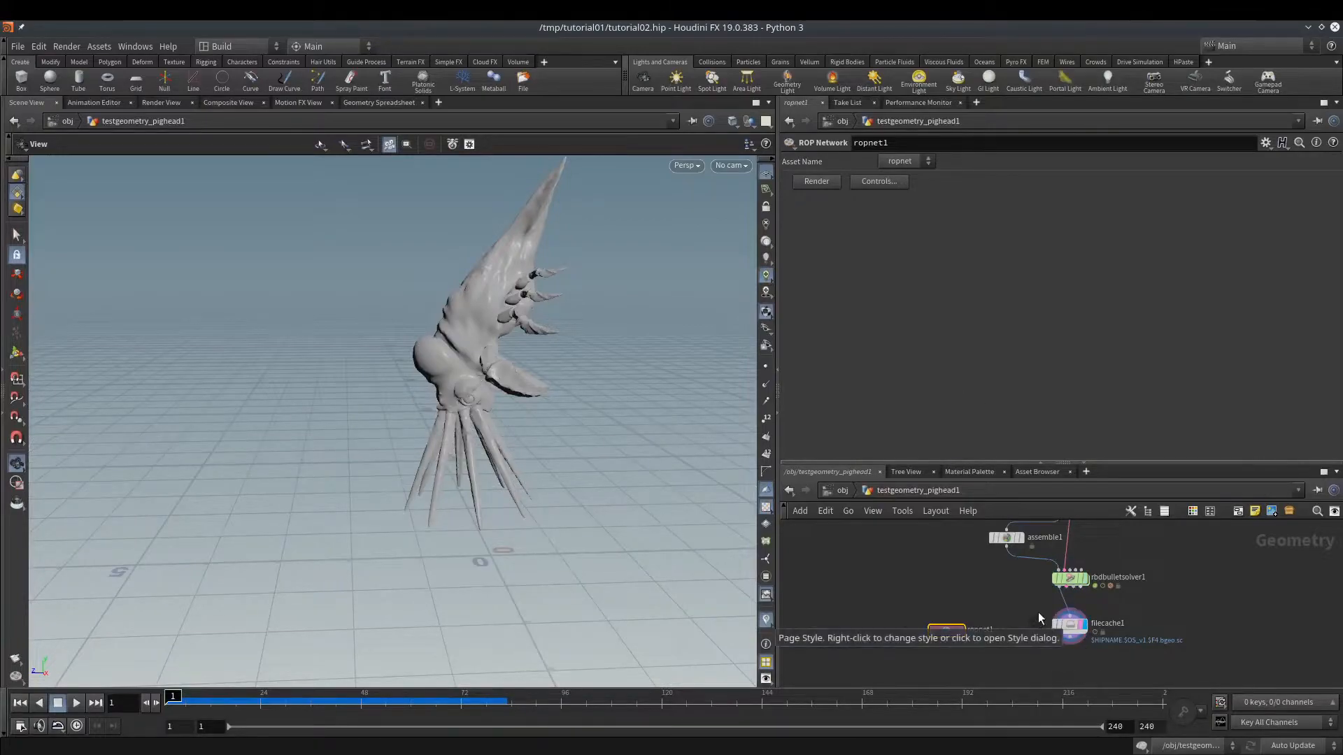
click(1068, 624)
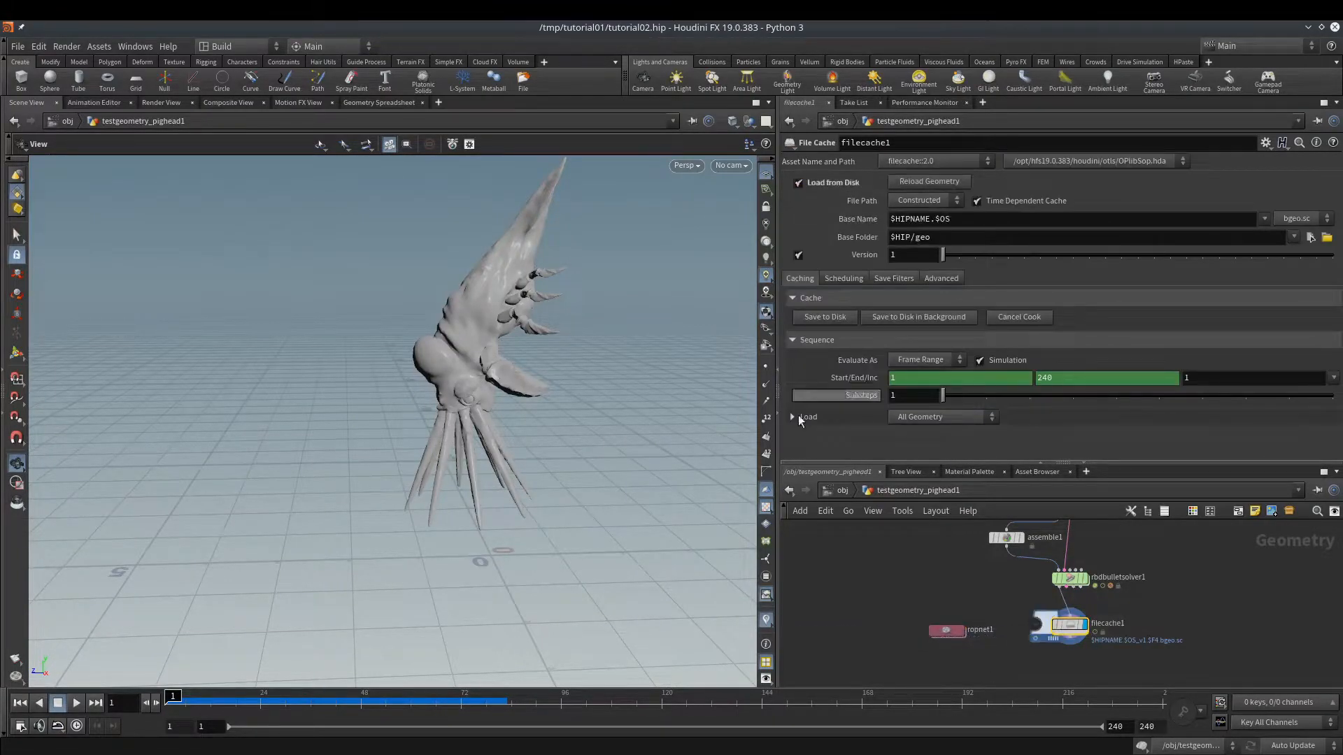
click(1143, 747)
drag(235, 710, 166, 714)
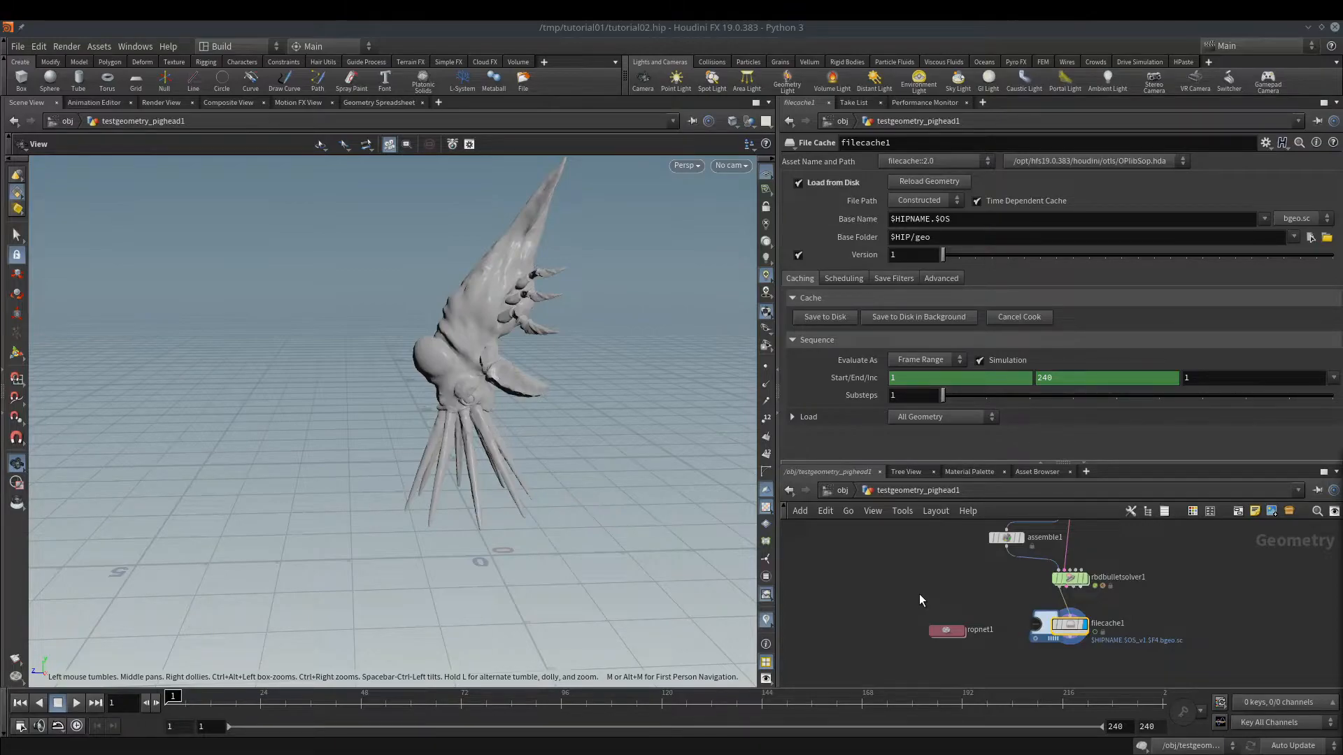
- Inspect the primary fracture levels of the rbdmaterialfracture1 node
middle_drag(926, 570, 933, 672)
click(1077, 608)
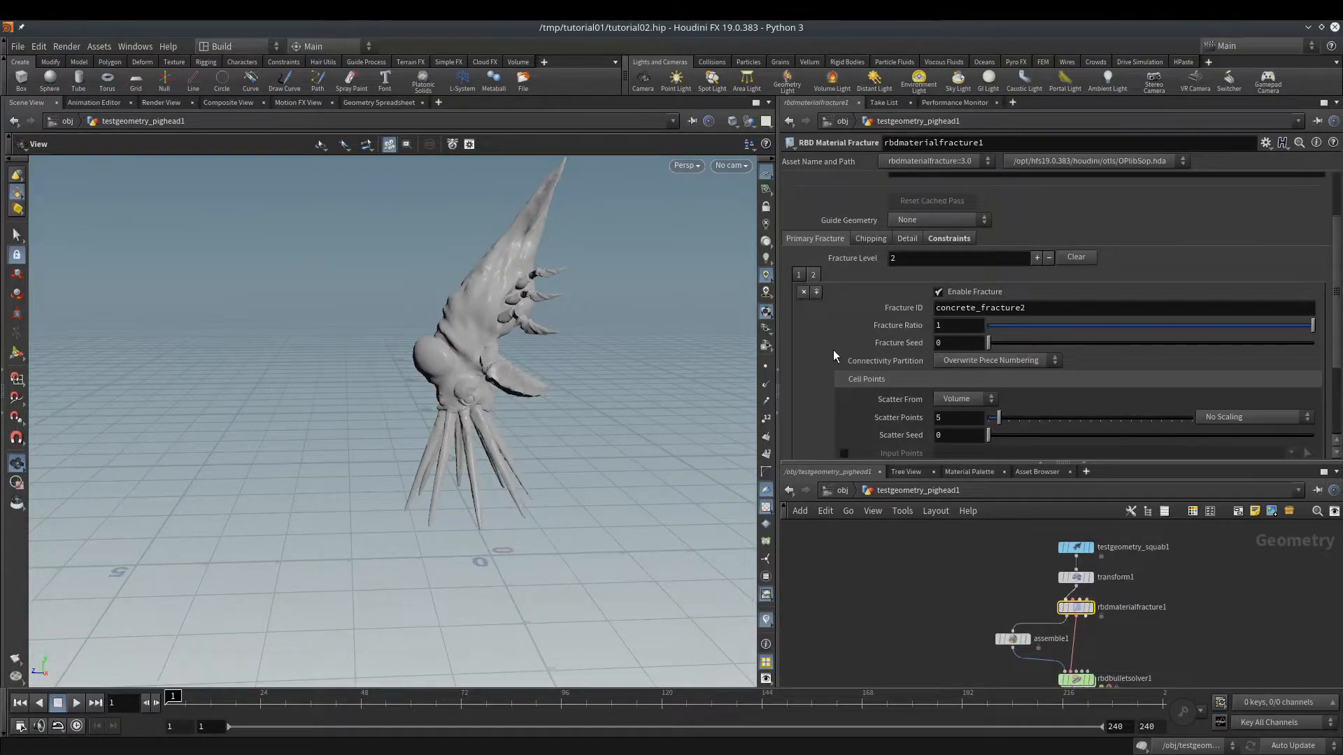
click(799, 275)
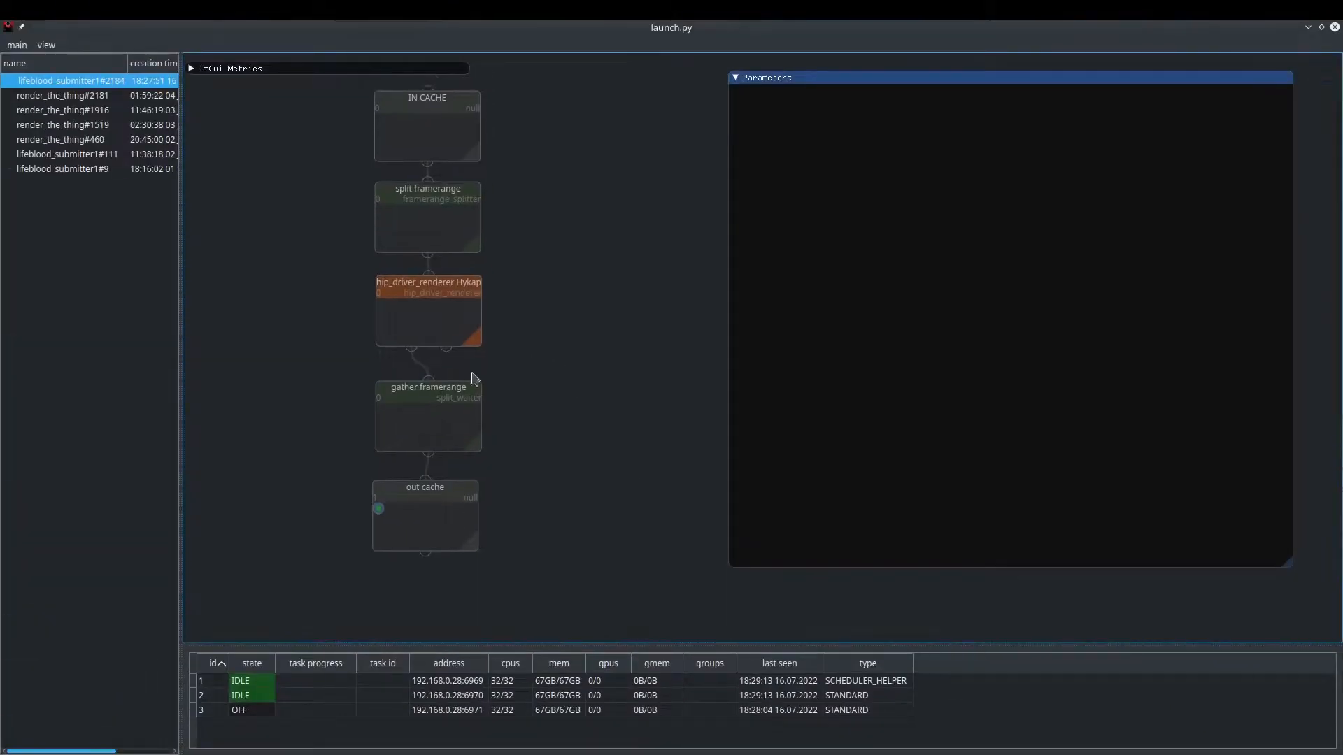
- Add the wedge setup preset beside the cache setup in the Lifeblood viewer's node graph
key(Tab)
text(wel)
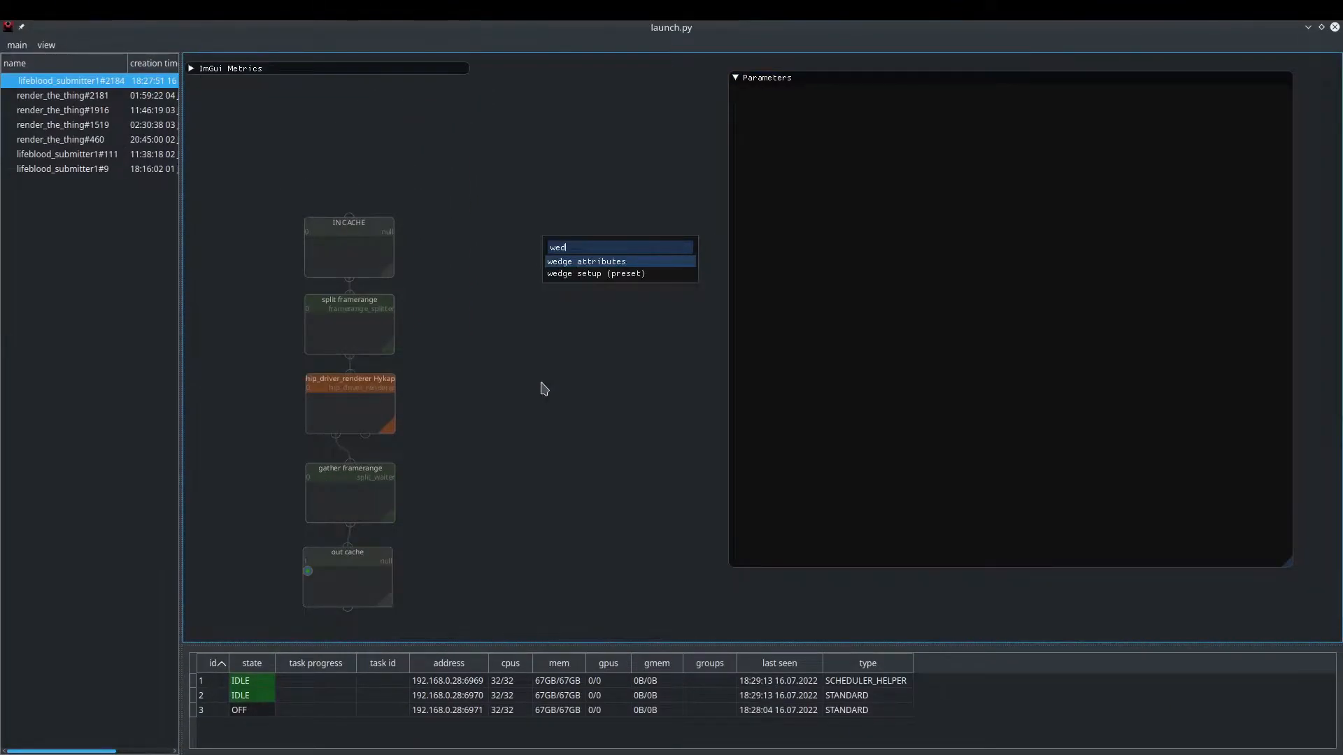
key(Down)
key(Return)
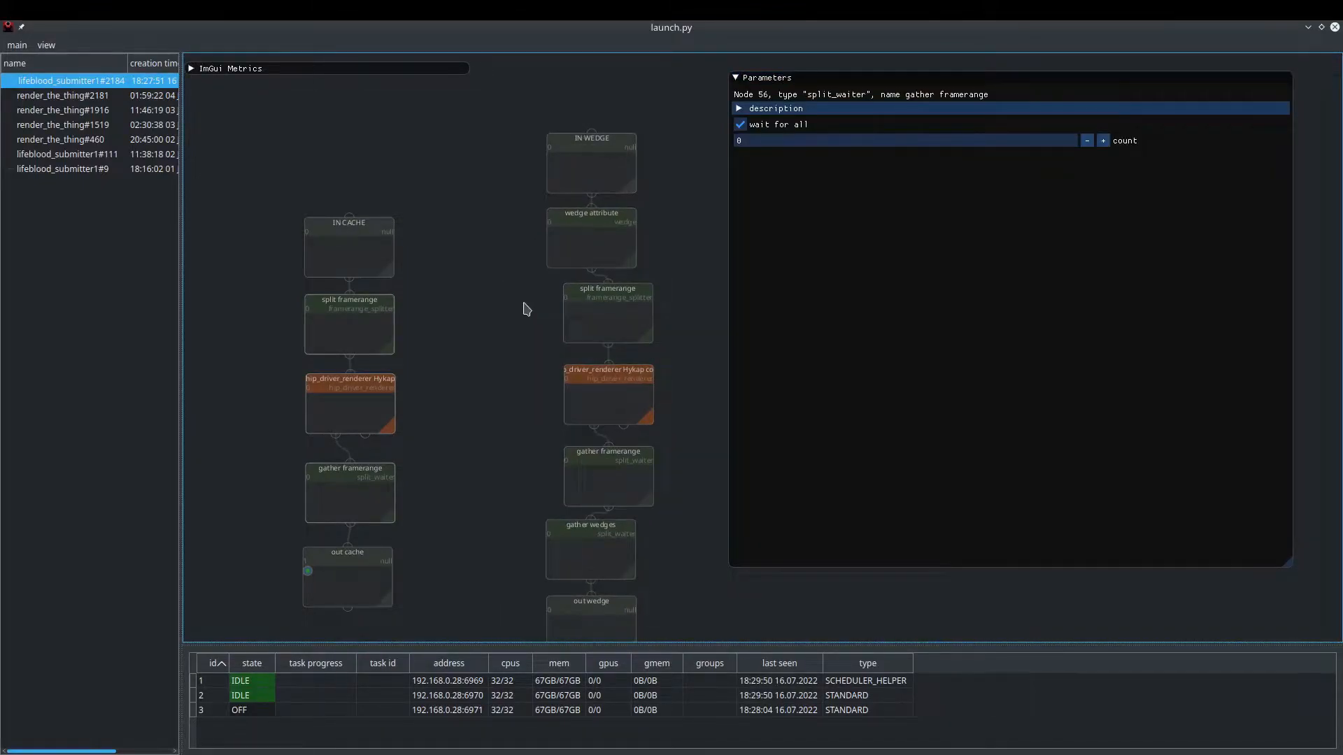
- Compare the wedge setup with the cache setup, examining its wedge attribute, split framerange and gather wedges nodes
click(512, 297)
drag(555, 407, 673, 492)
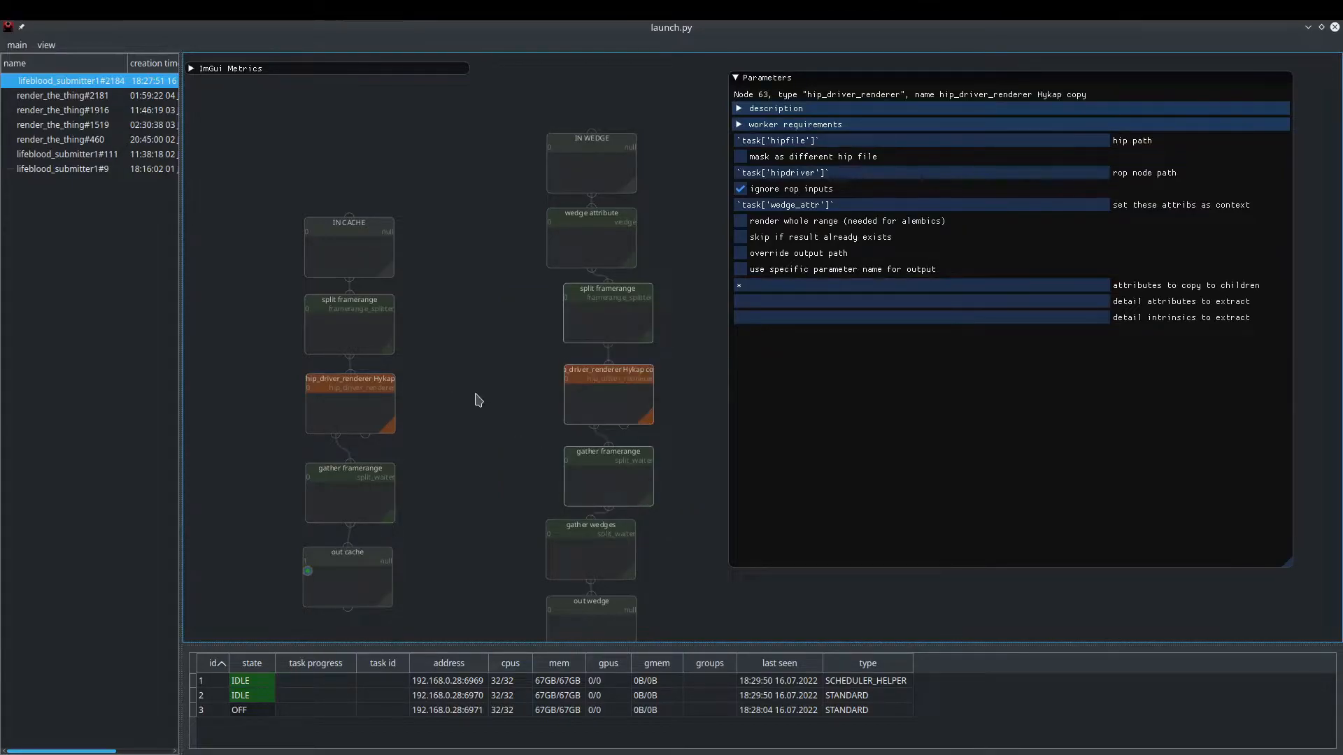
drag(448, 318, 287, 516)
middle_drag(520, 305, 435, 274)
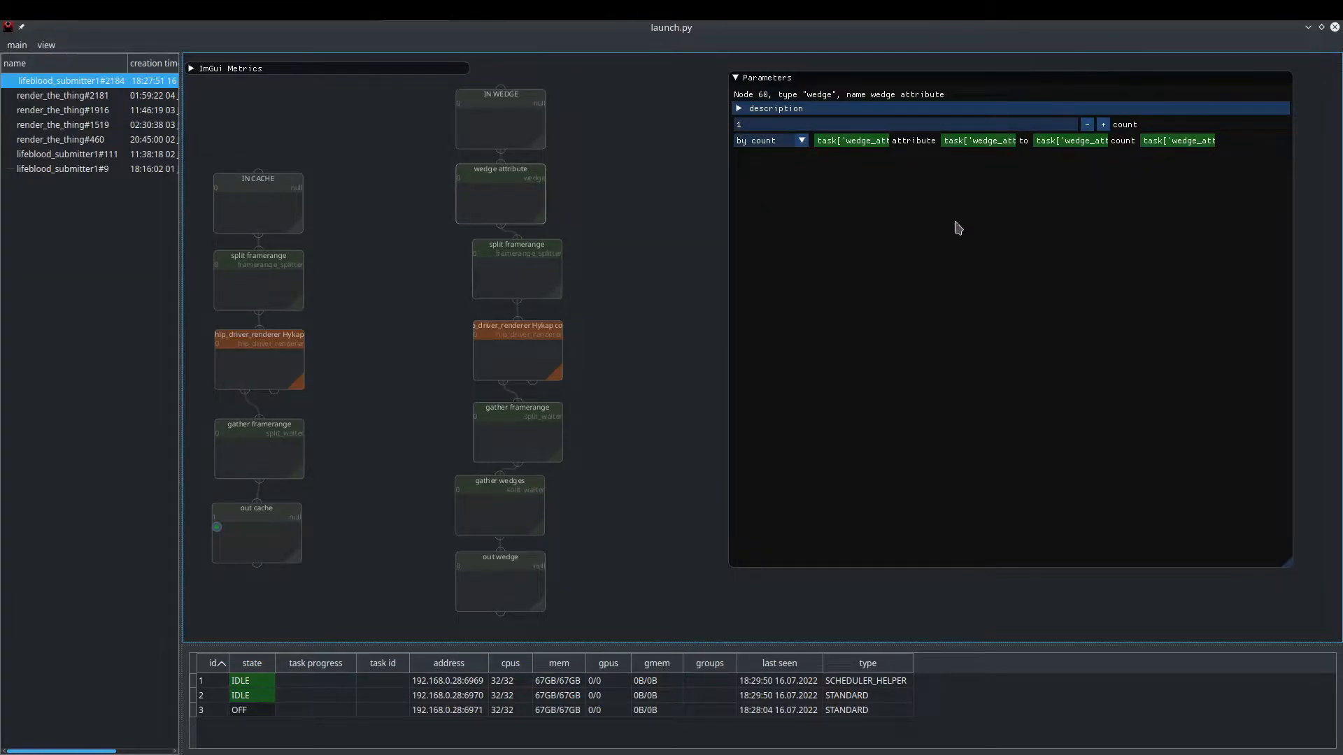
click(458, 528)
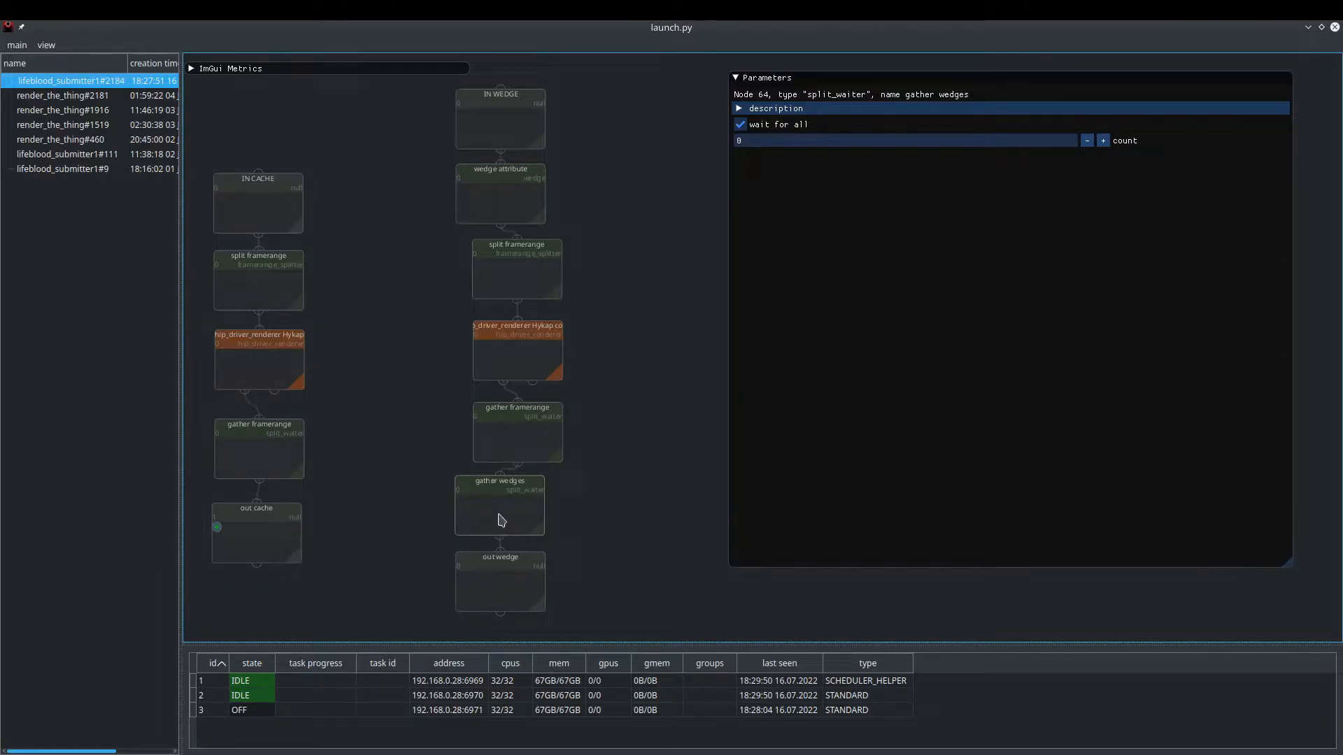
click(508, 209)
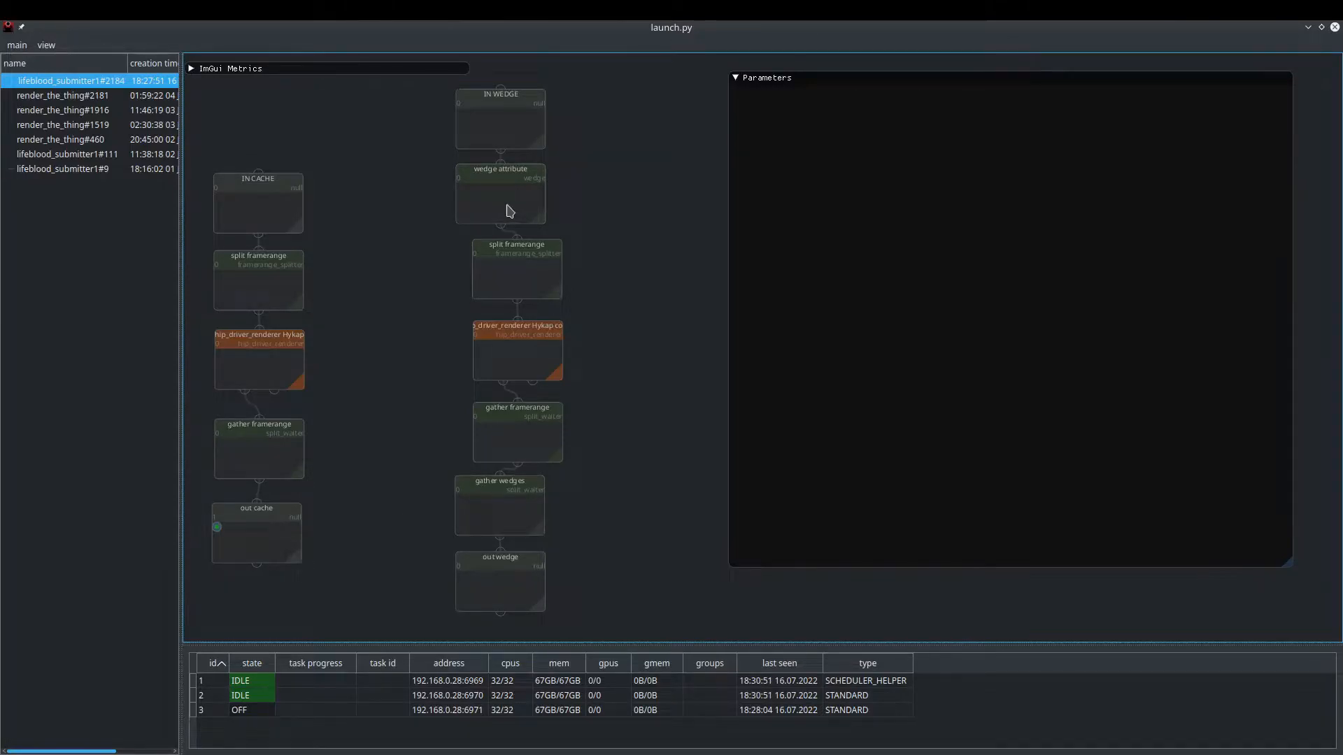
click(507, 262)
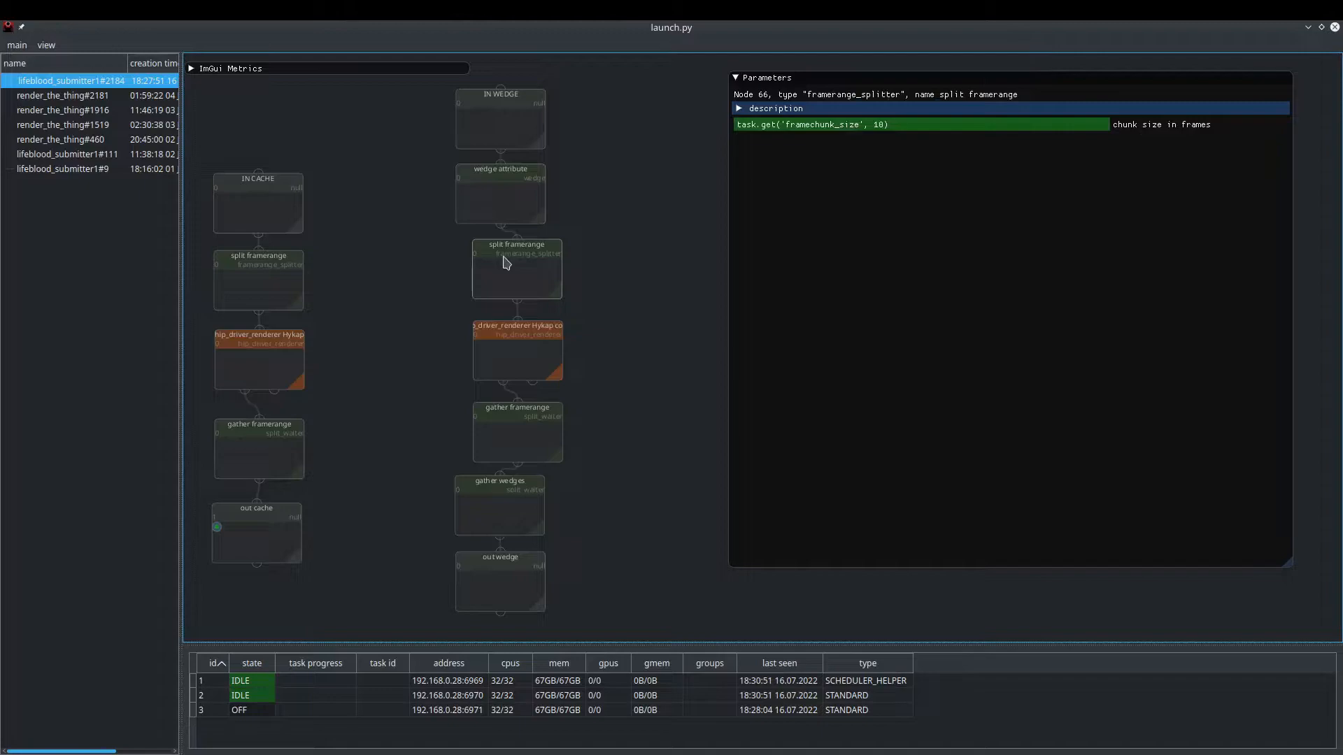
click(504, 518)
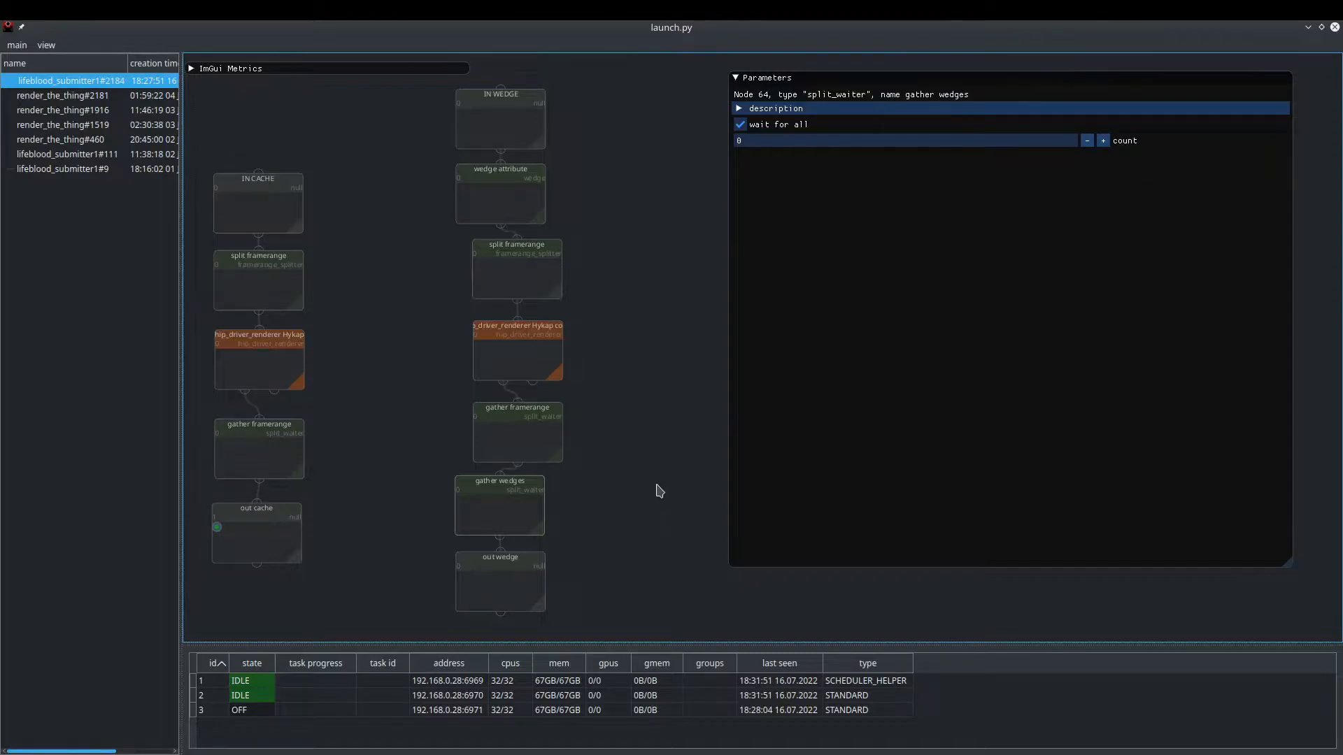
click(661, 348)
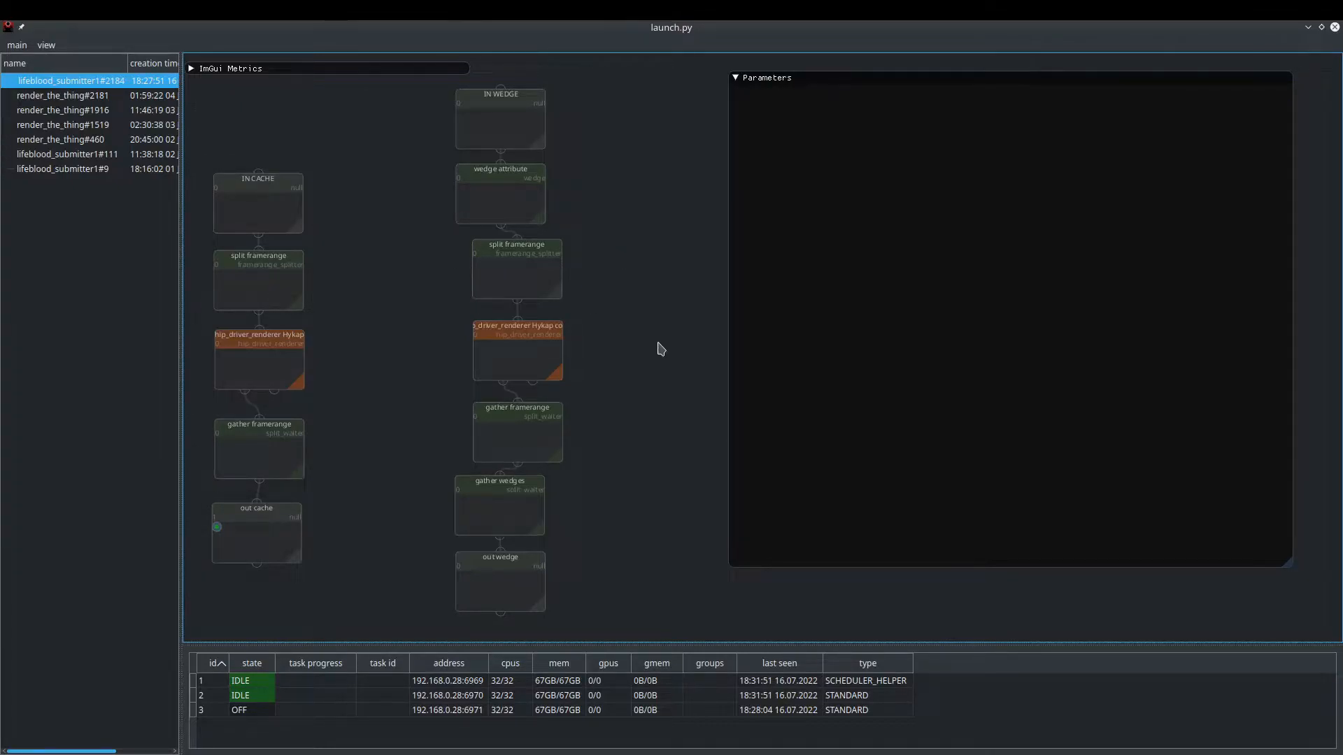
- Switch back to Houdini and add a second Lifeblood Submitter node inside ropnet1
key(alt+Tab)
middle_drag(938, 630, 907, 552)
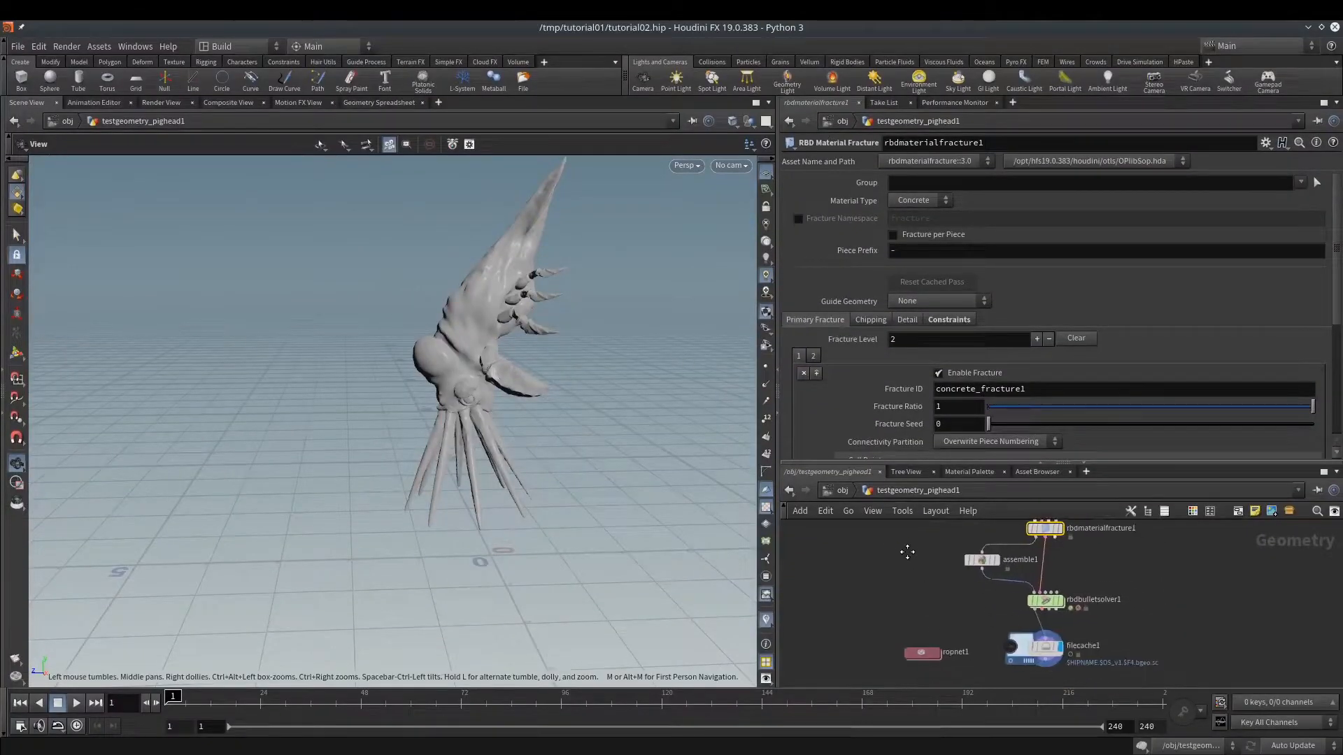
double_click(921, 652)
click(970, 621)
key(Tab)
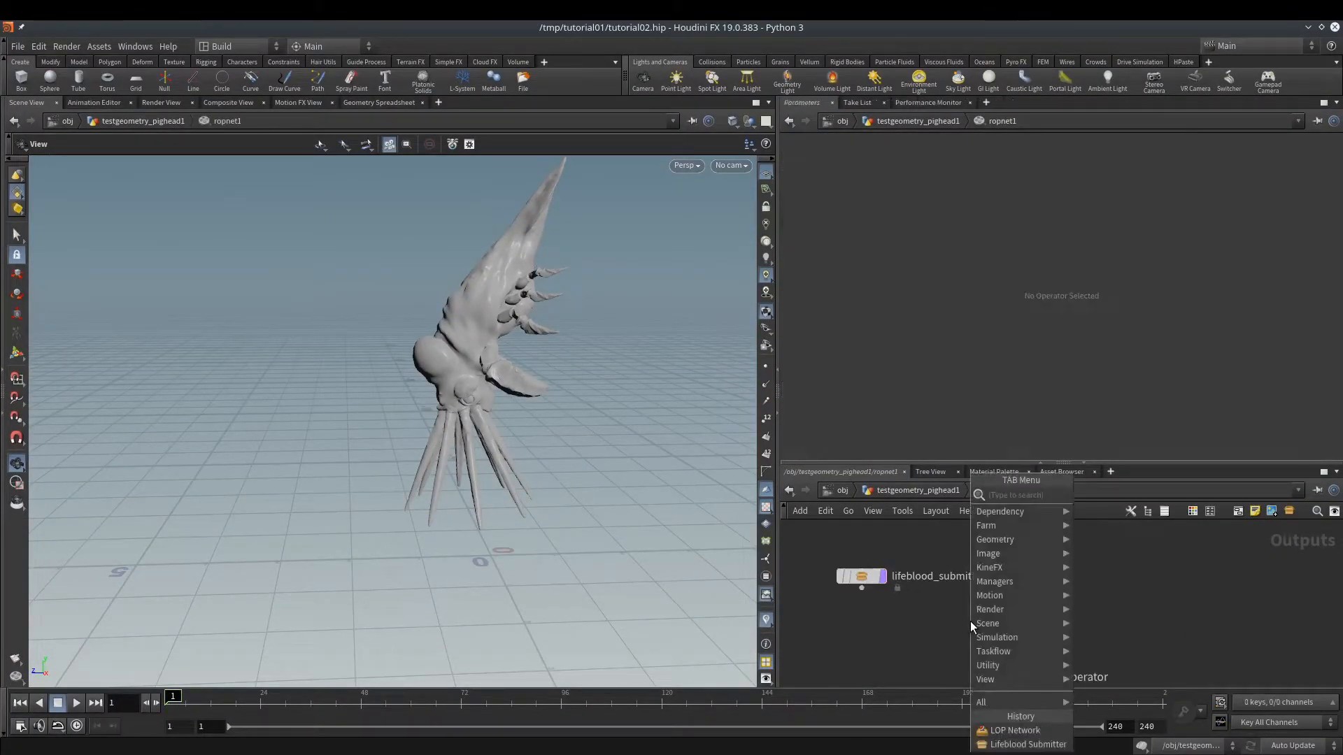
text(life)
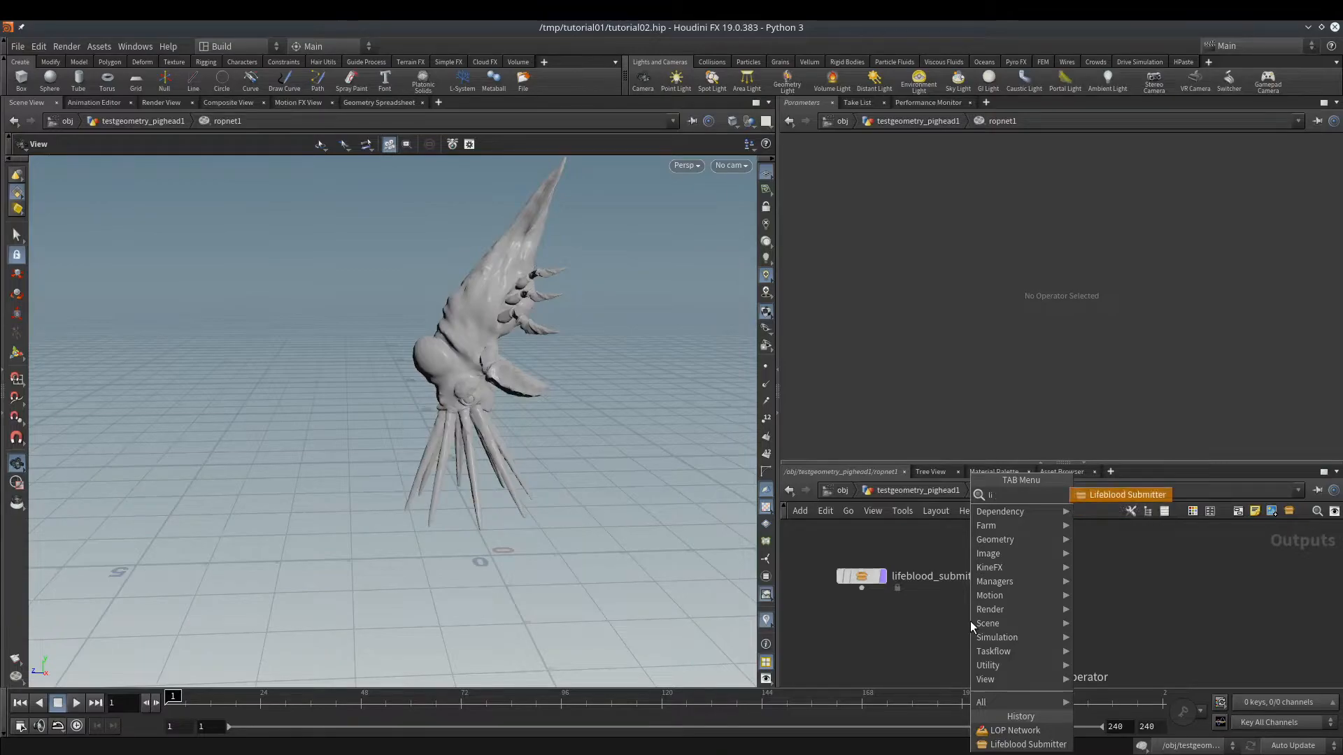
key(Return)
click(971, 621)
- Apply the wedges preset to lifeblood_submitter2 and review its resource requirements
click(1266, 143)
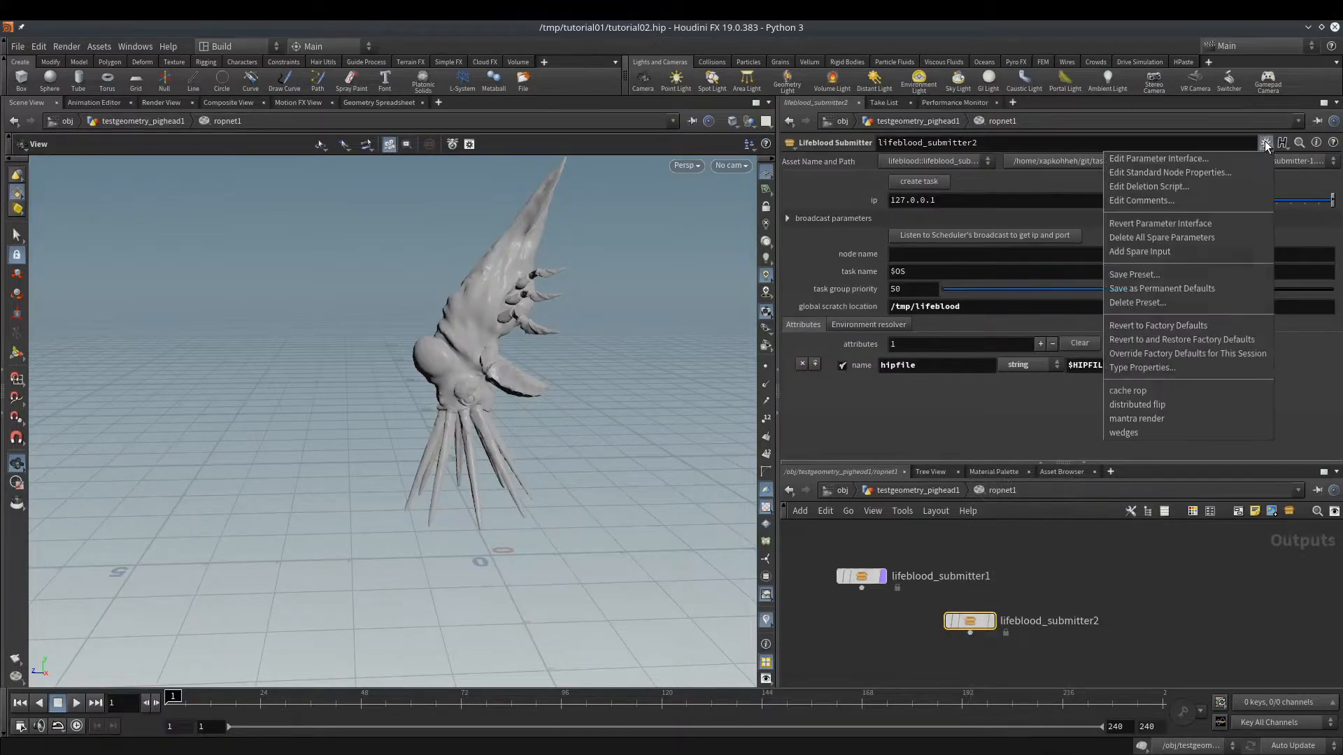
click(1140, 432)
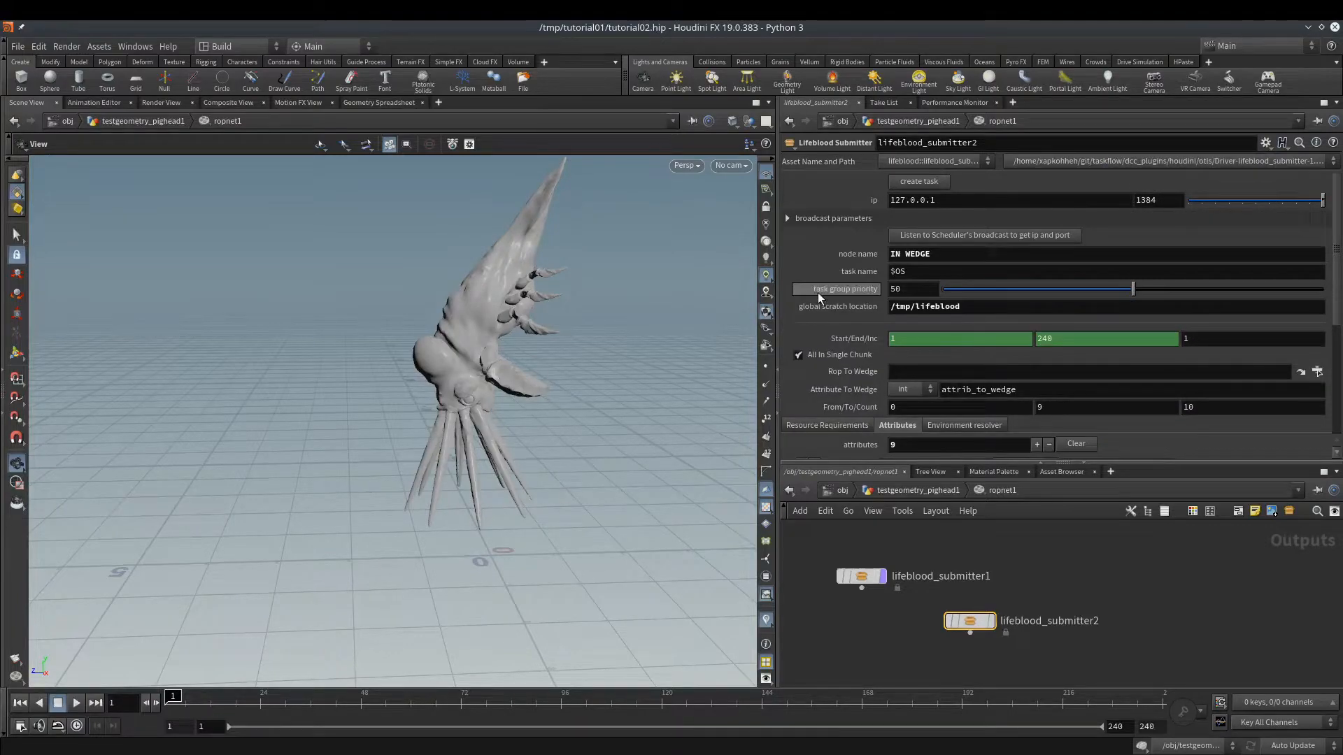
scroll(817, 292, down, 2)
scroll(817, 292, down, 1)
click(815, 315)
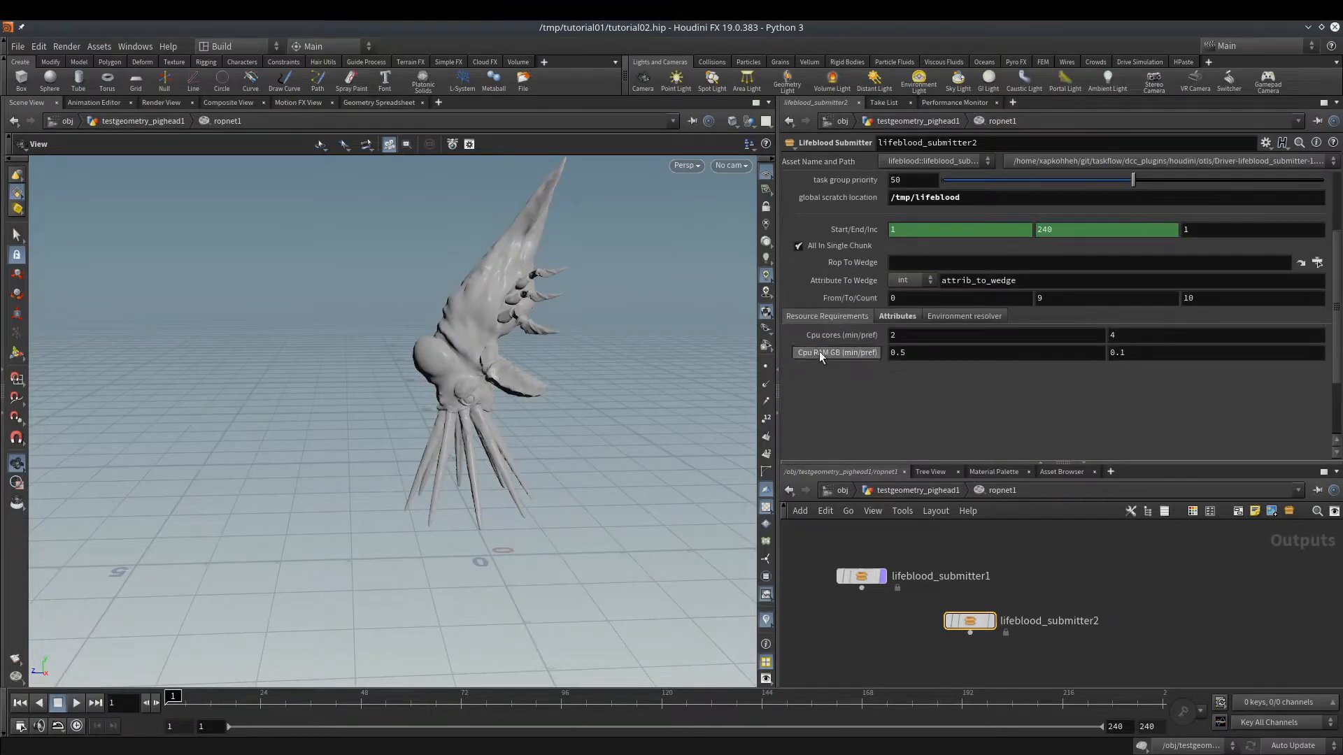
scroll(890, 416, up, 2)
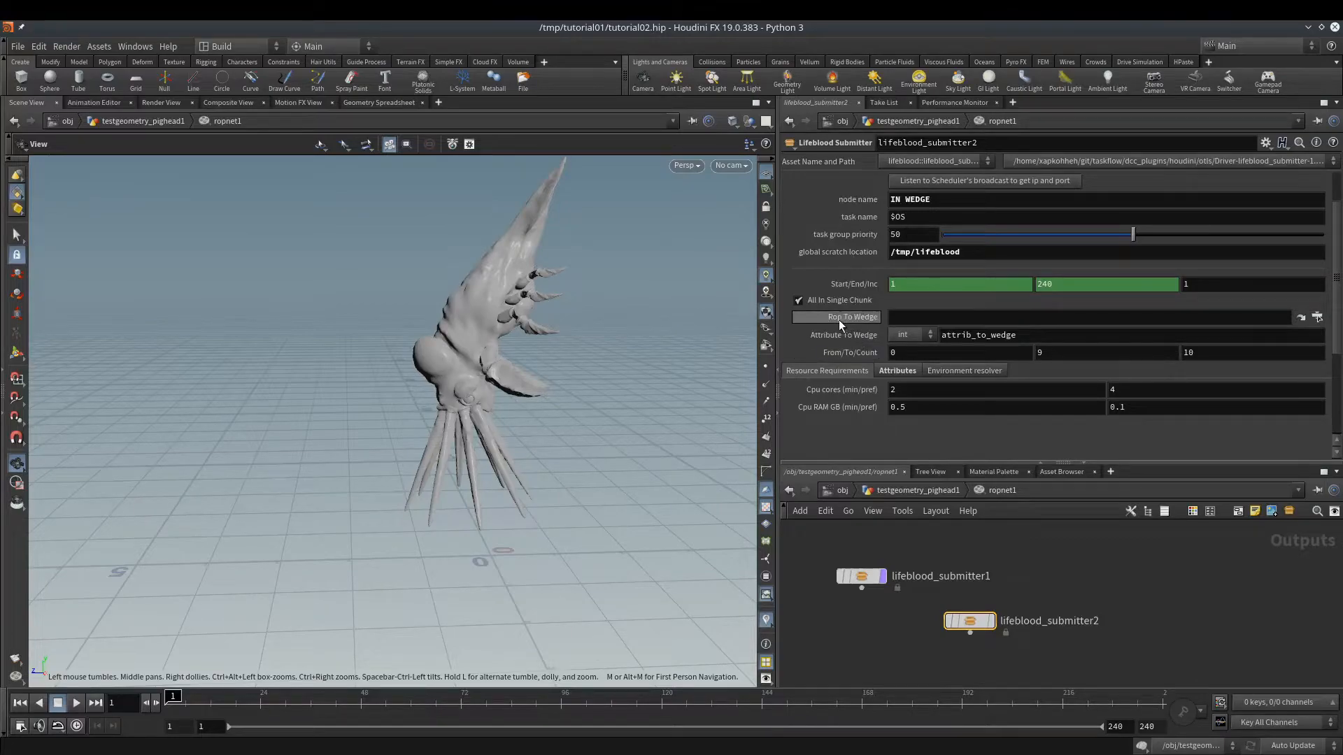
- Set the wedge range of lifeblood_submitter2 to run from 100 to 108 with a count of 9
click(1068, 335)
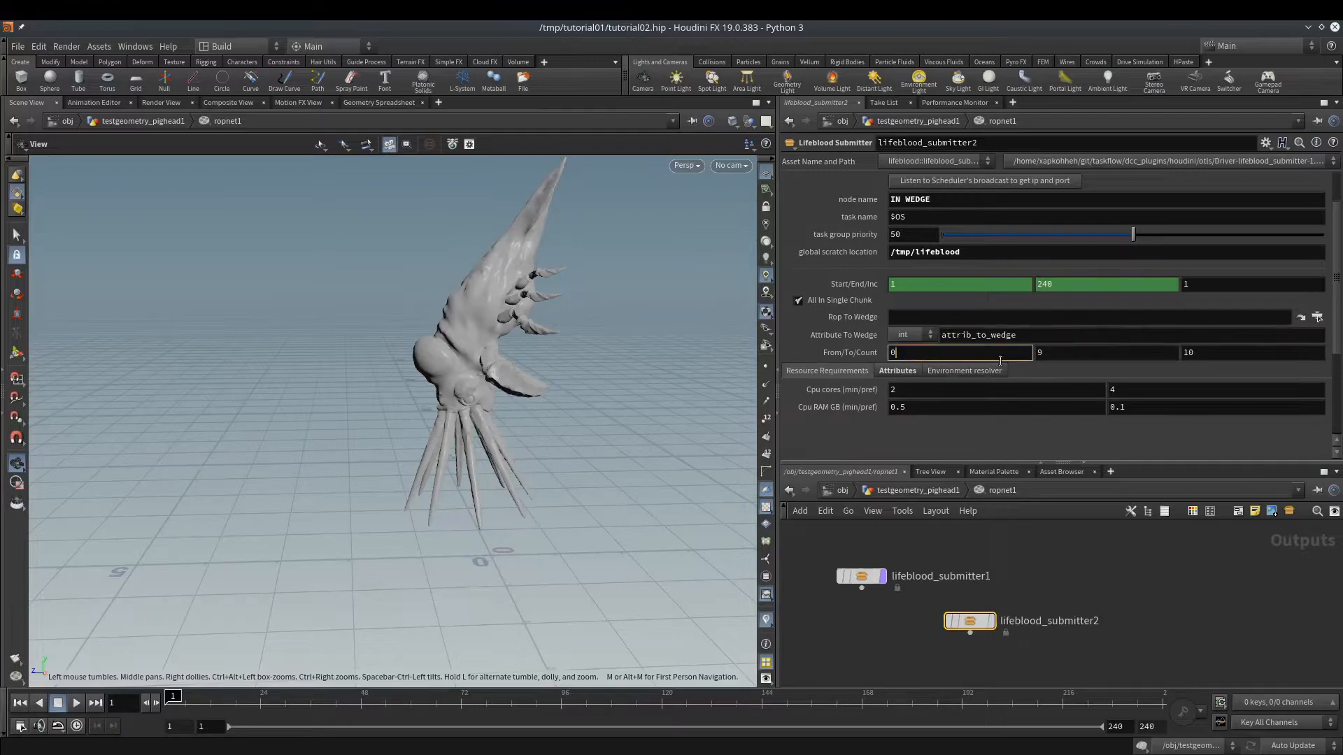
click(1091, 354)
double_click(1217, 356)
click(1080, 355)
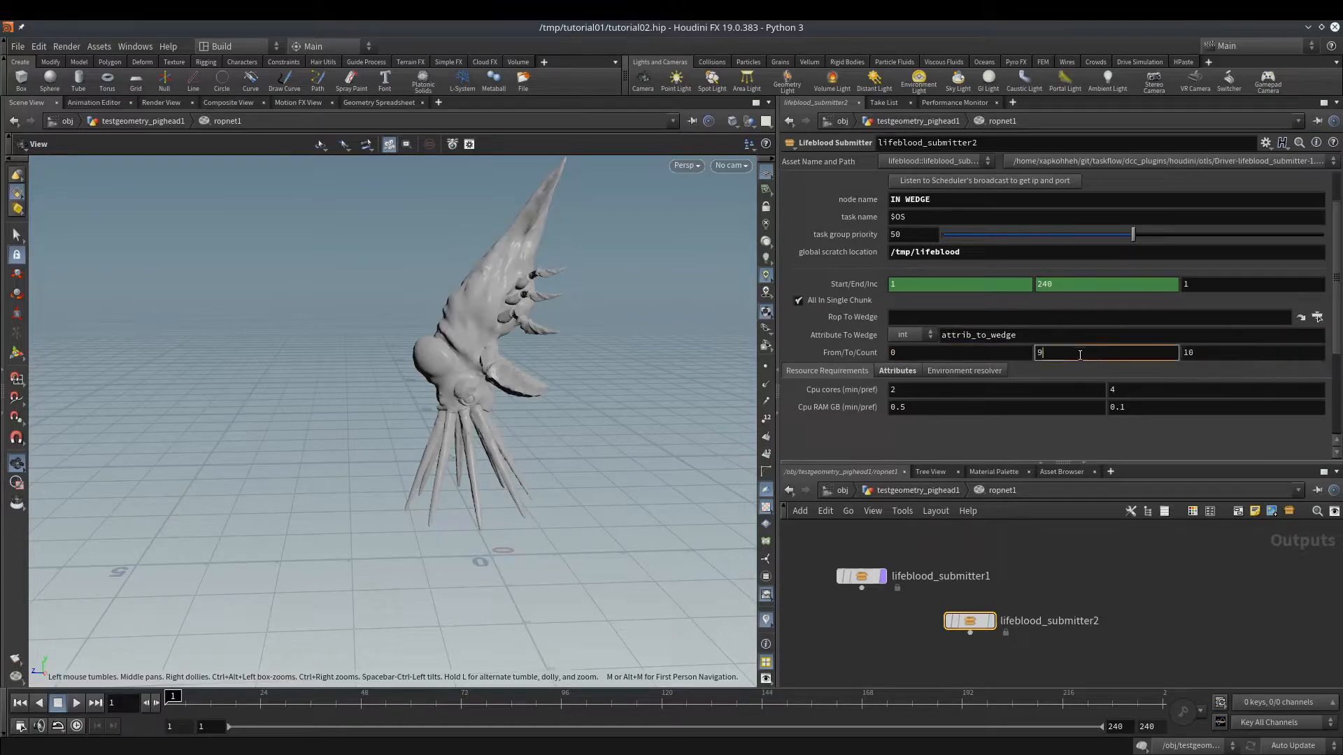
key(Tab)
text(9)
double_click(1085, 356)
double_click(945, 355)
text(100)
key(Tab)
text(108)
key(Return)
- Name the submitter's attribute to wedge seed_for_fracture
mouse_move(998, 626)
drag(1033, 335, 867, 337)
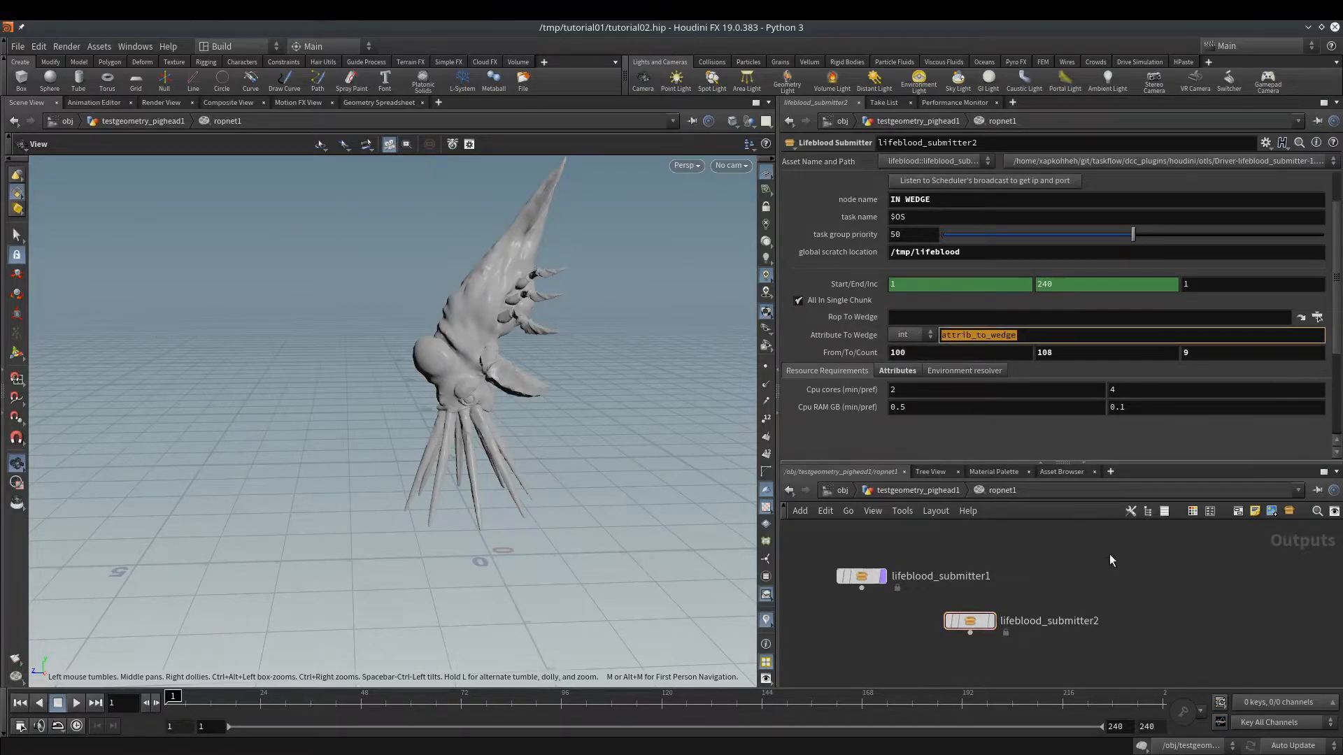
text(seed_for_fracture)
key(Return)
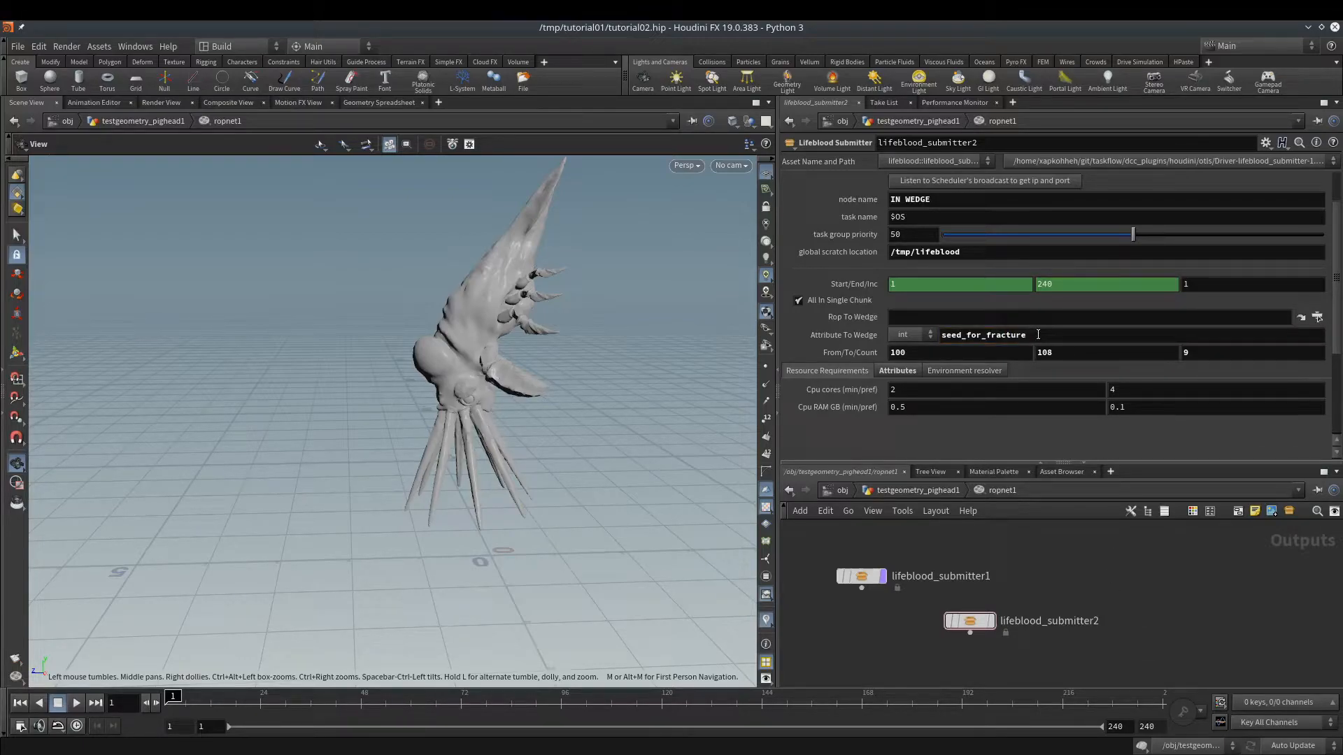
double_click(1042, 335)
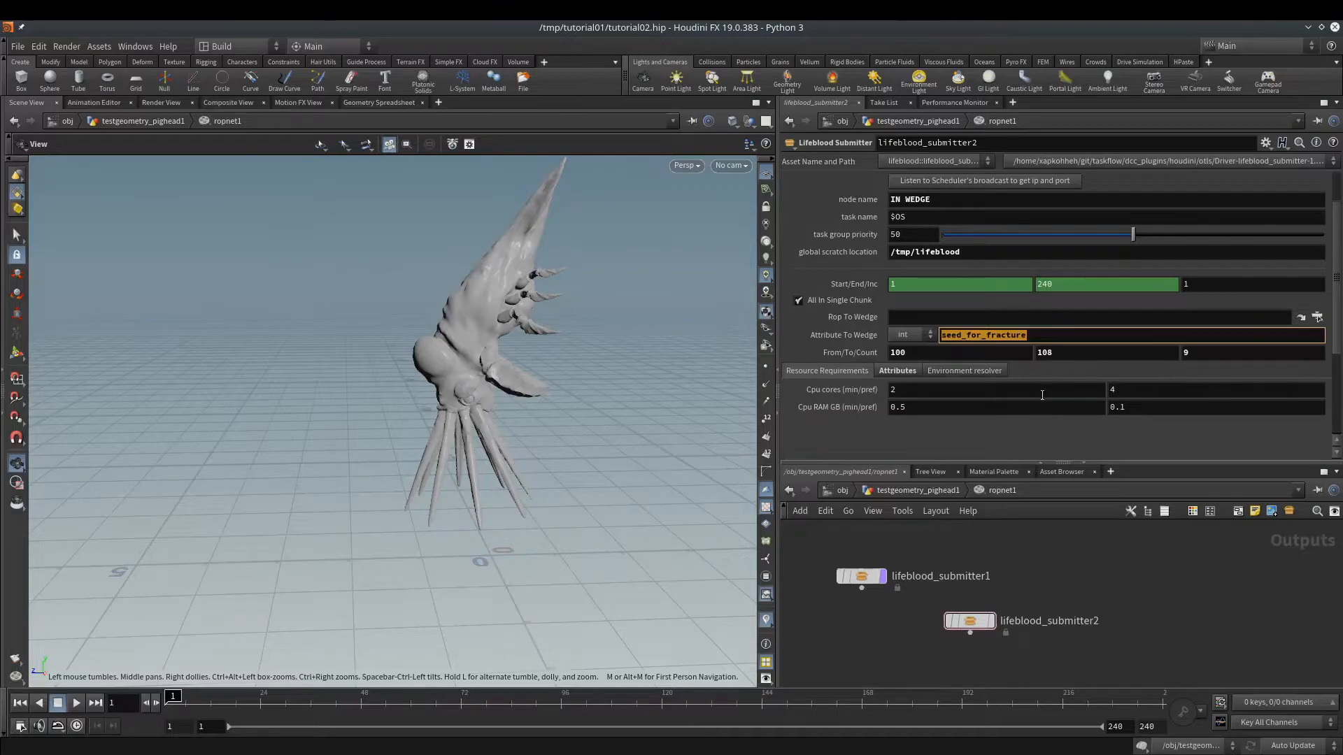
click(905, 489)
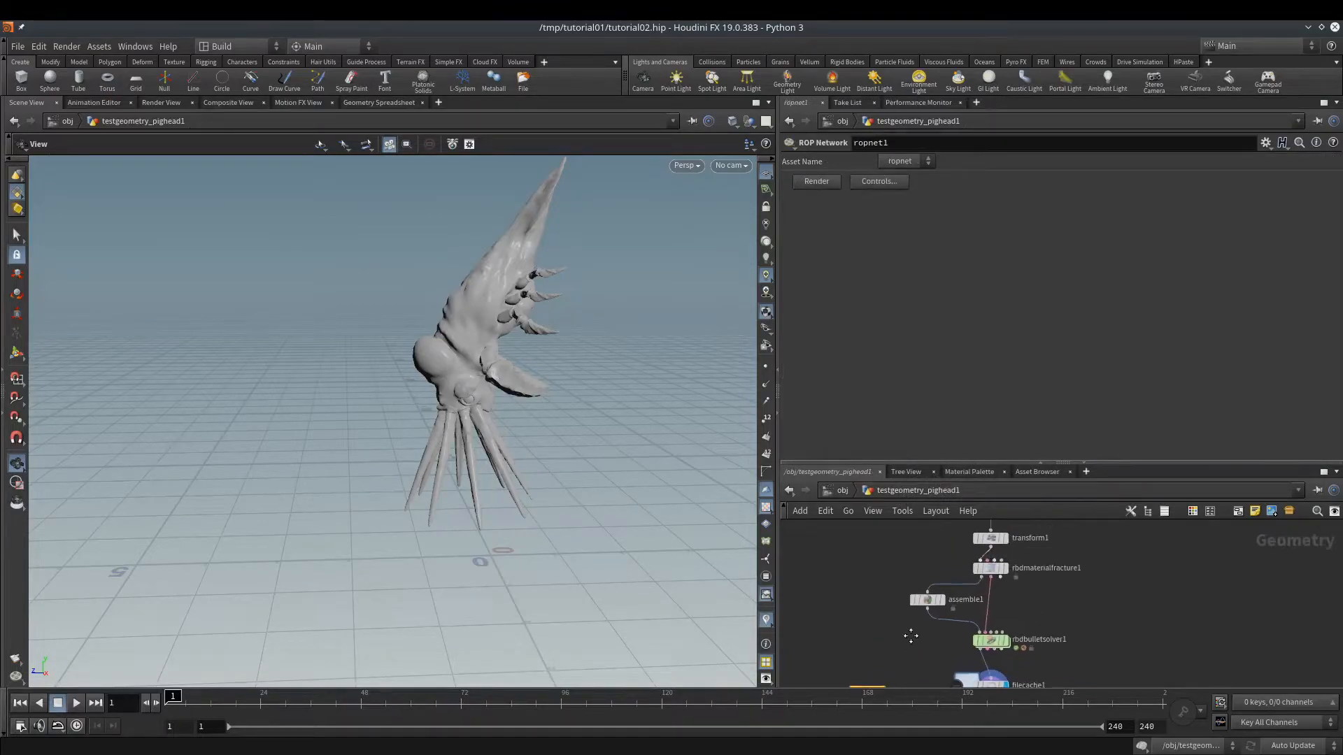
click(991, 567)
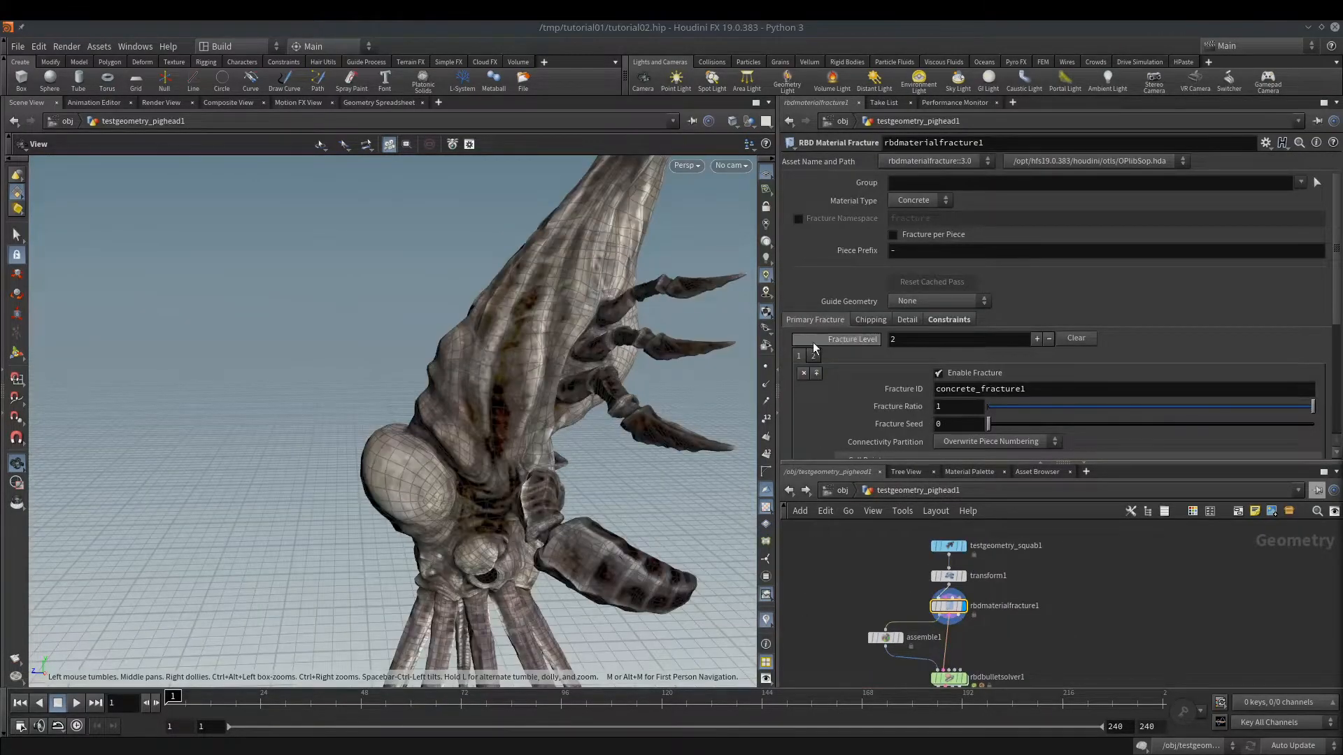
scroll(824, 309, down, 7)
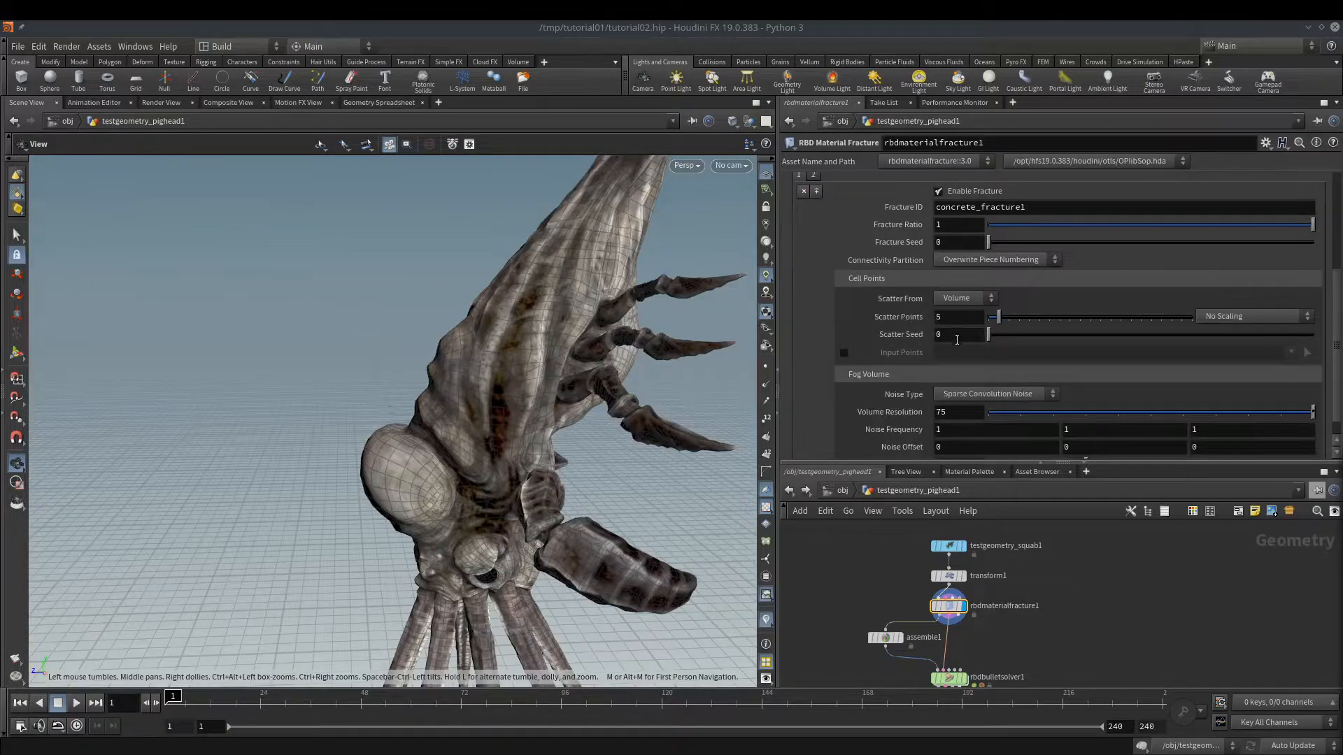
drag(956, 340, 842, 339)
text(@seed_for_fracture)
key(Return)
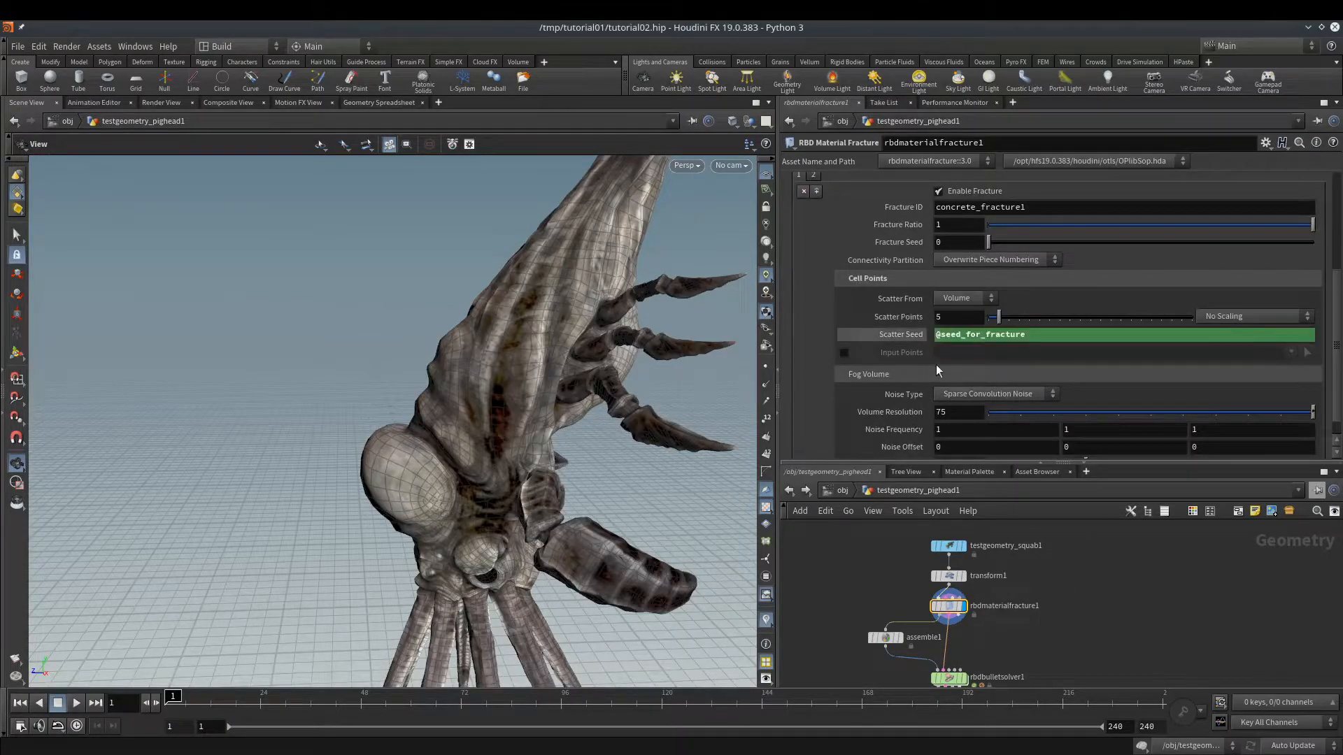
scroll(825, 224, up, 1)
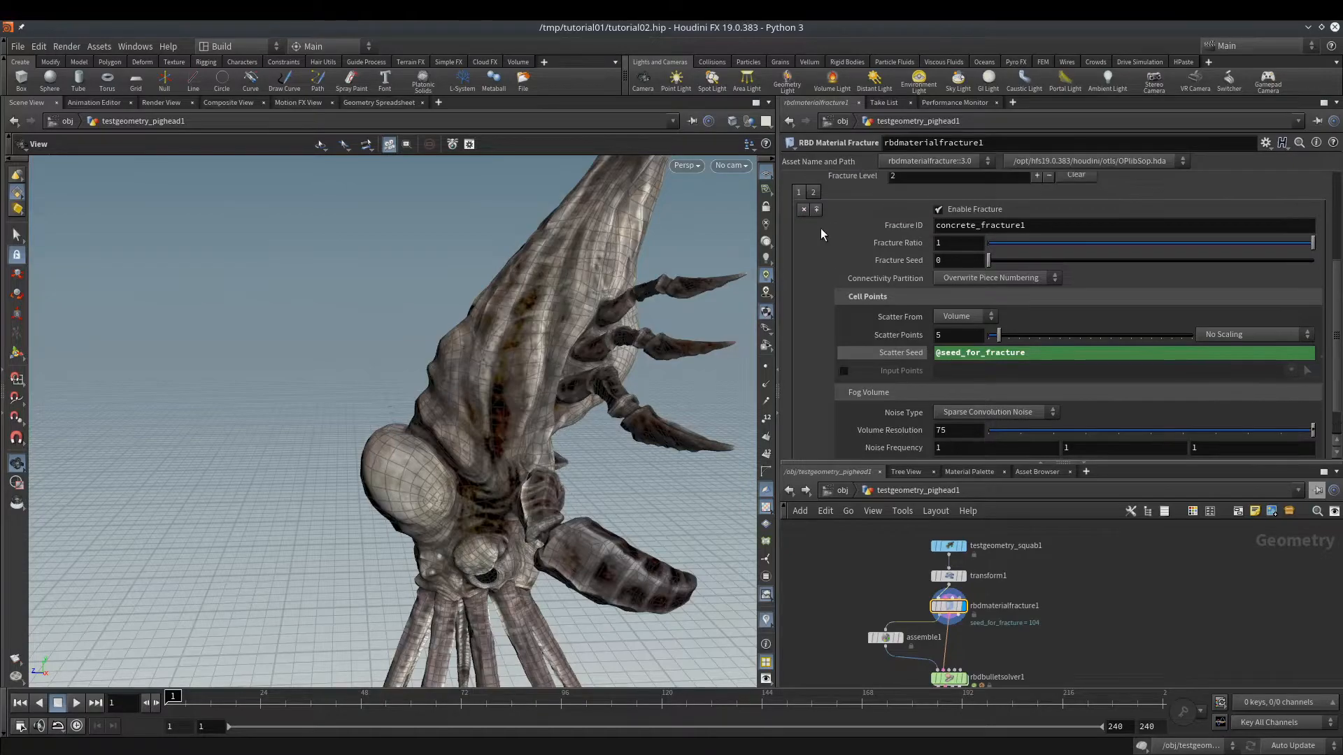
click(813, 191)
drag(960, 352, 818, 360)
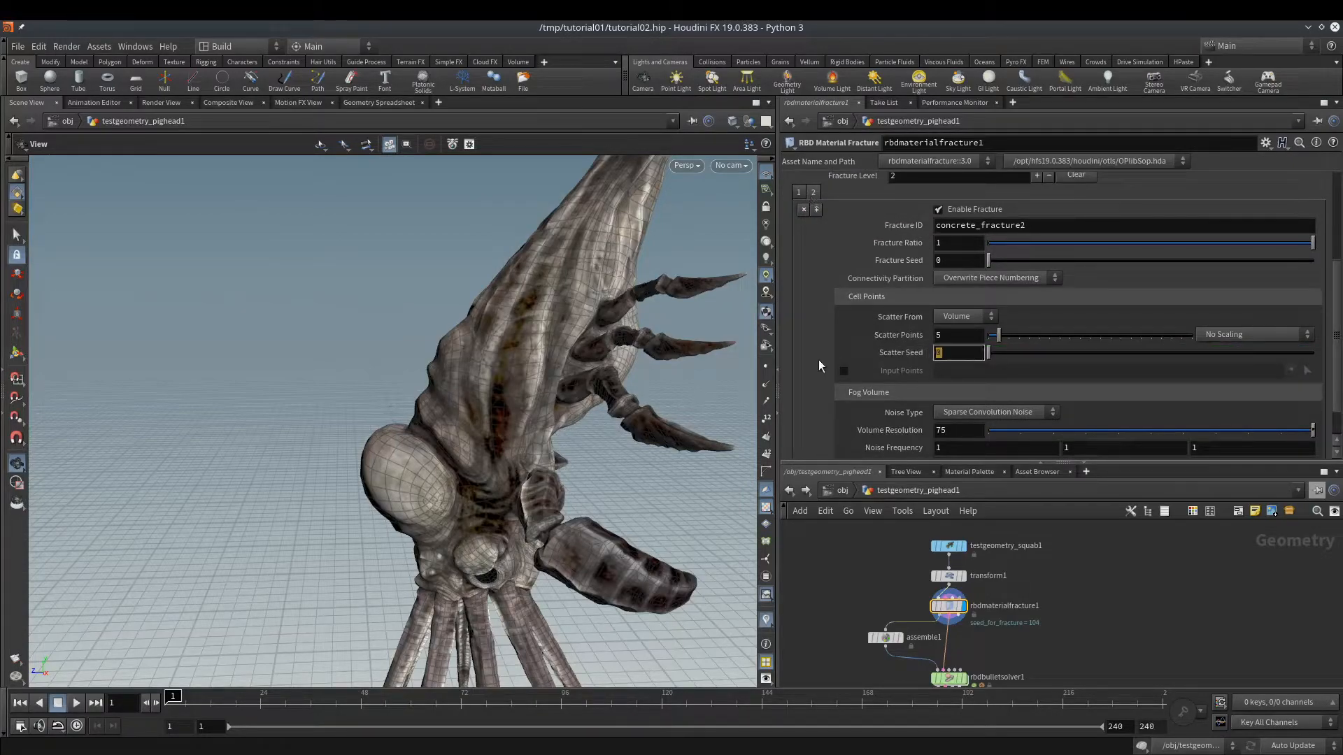
text(123+)
text(@seed_for_fracture)
key(Return)
click(799, 193)
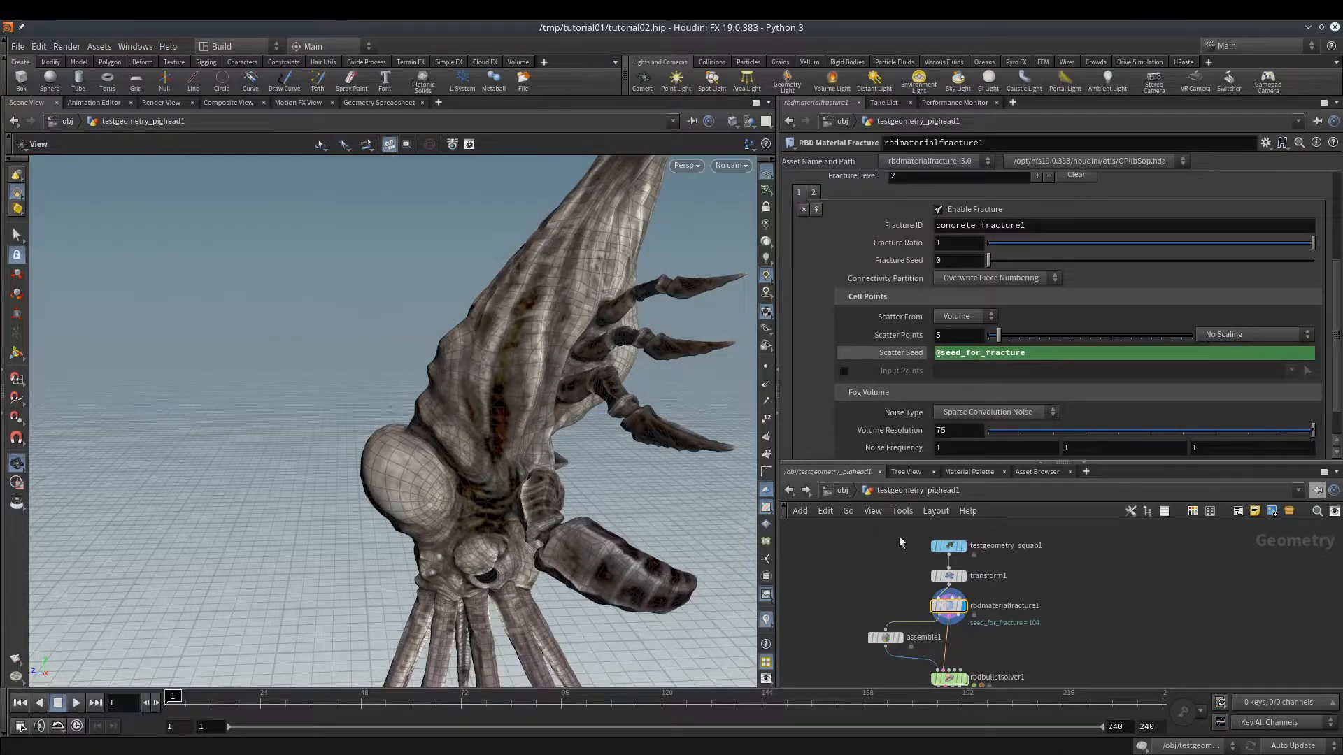
click(896, 352)
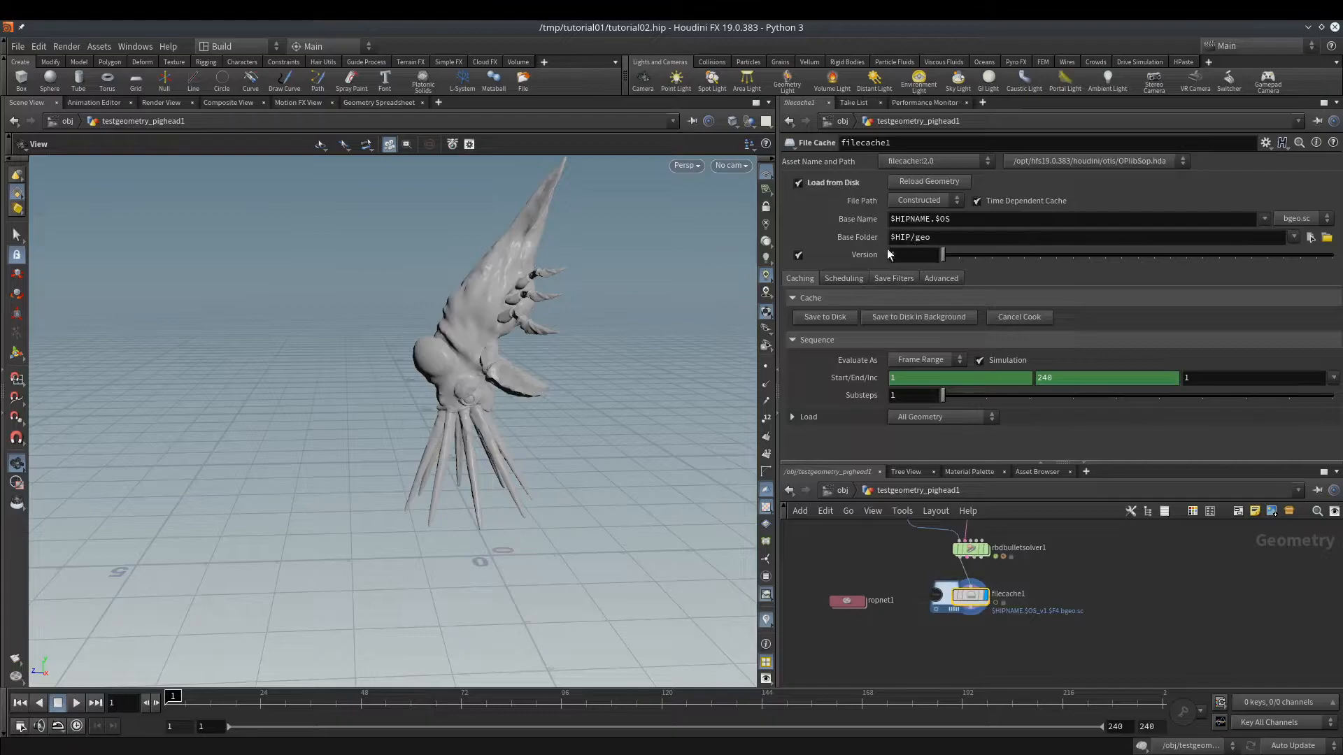
click(948, 237)
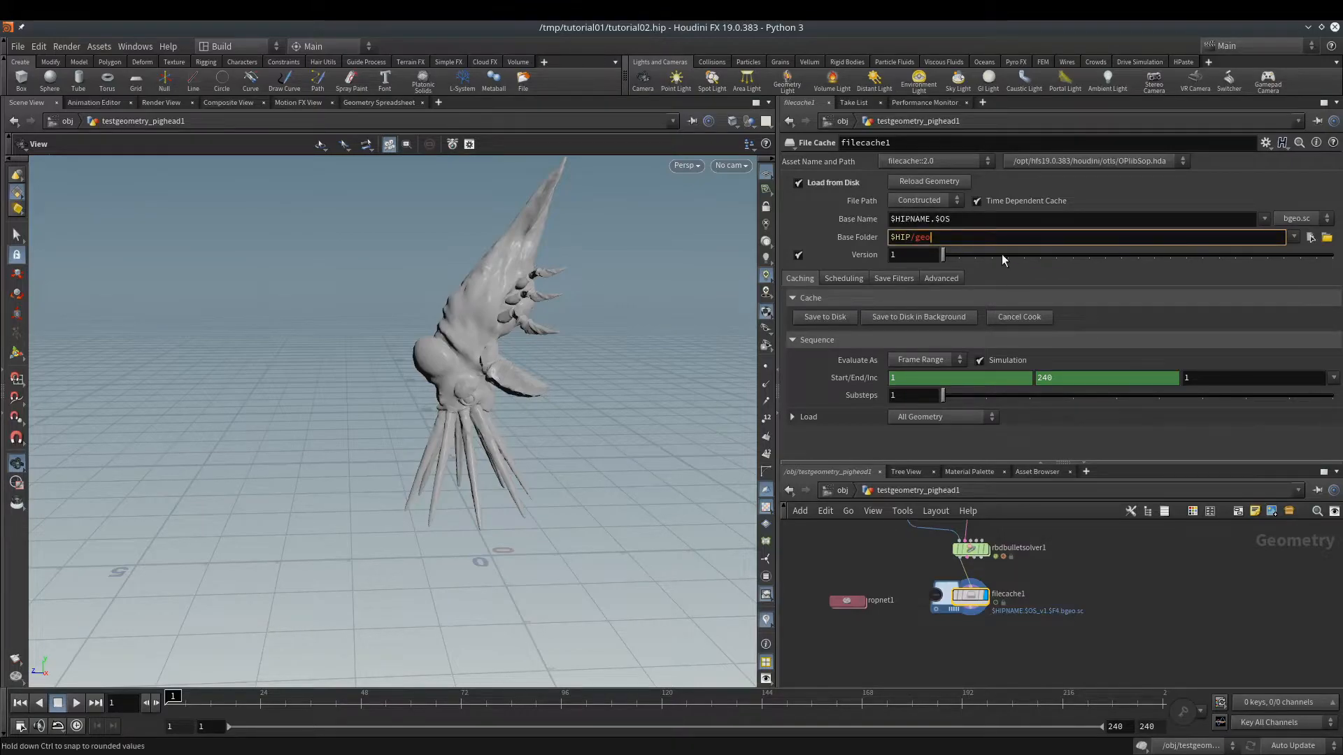
text(/)
text(wedges/wedge_`@seed_for_fracture`)
key(Return)
drag(929, 221, 890, 221)
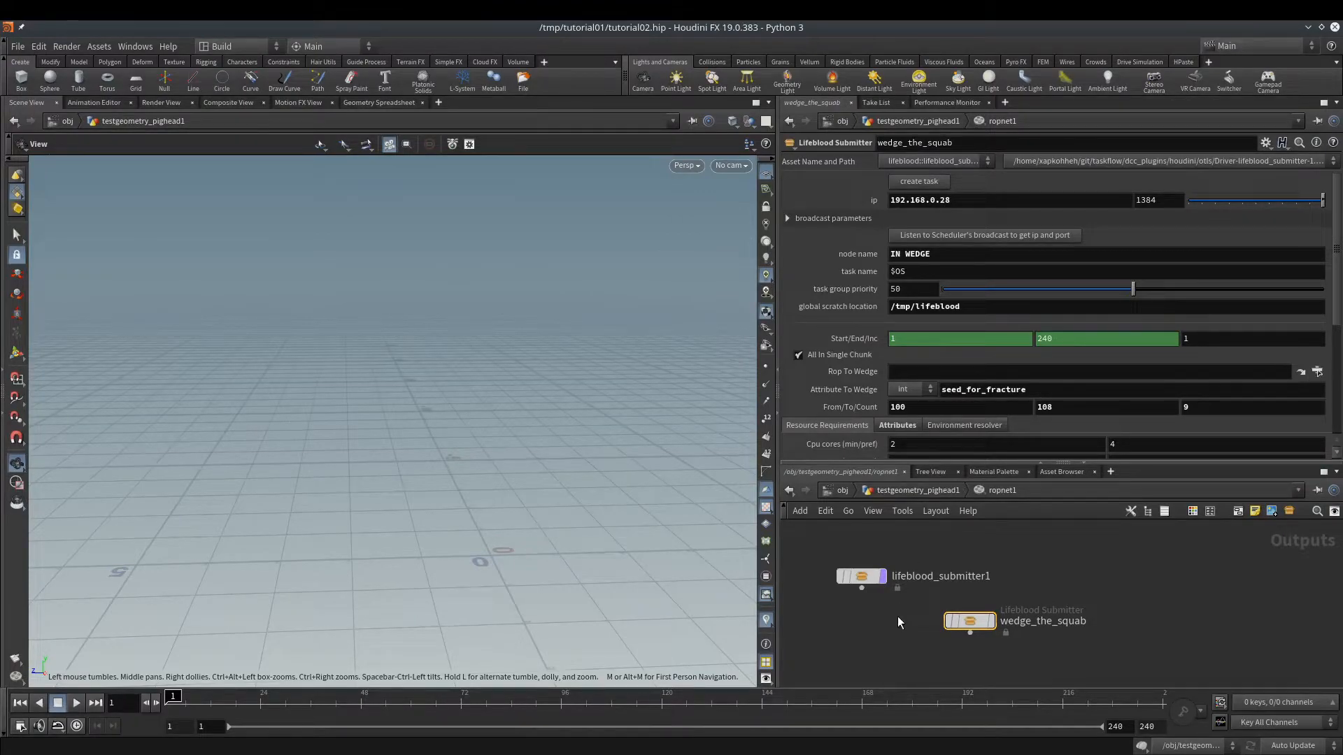
- Copy lifeblood_submitter1's render path /obj/testgeometry_pighead1/filecache1/render into wedge_the_squab's Rop To Wedge parameter
click(861, 575)
click(947, 373)
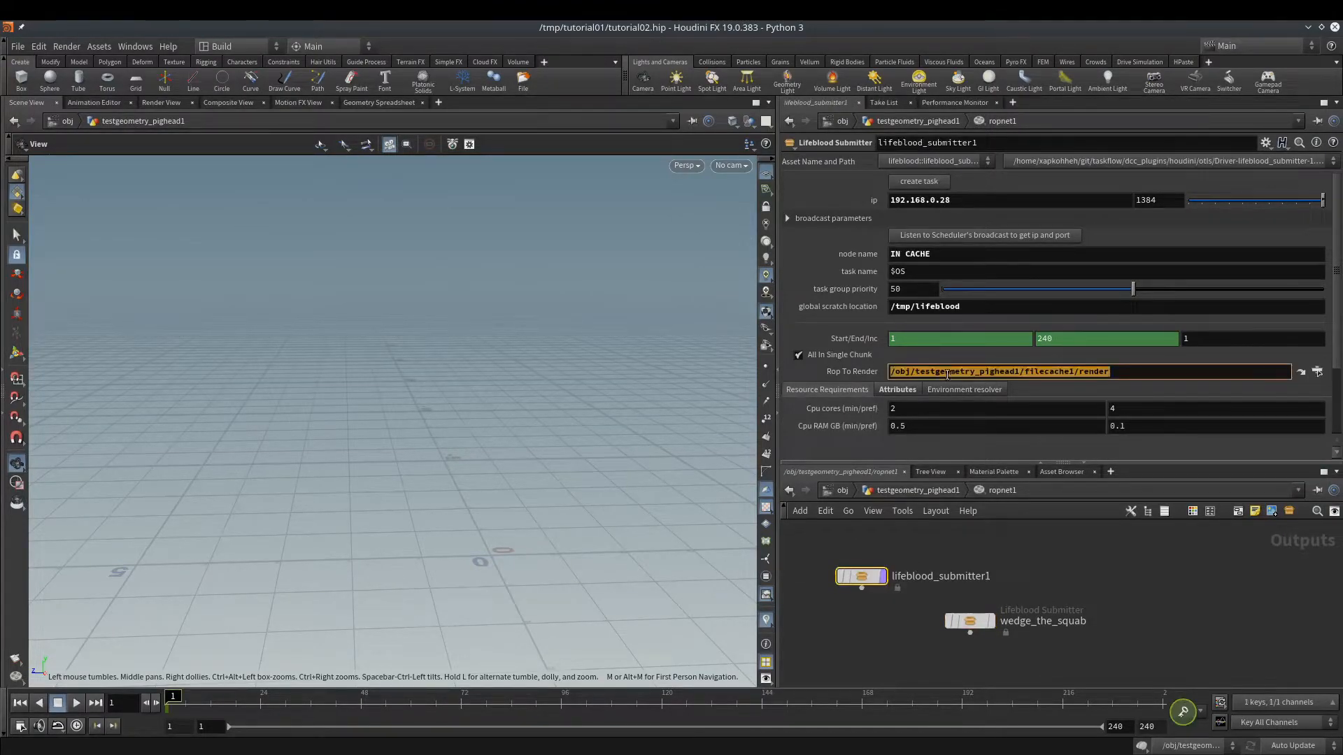
click(969, 621)
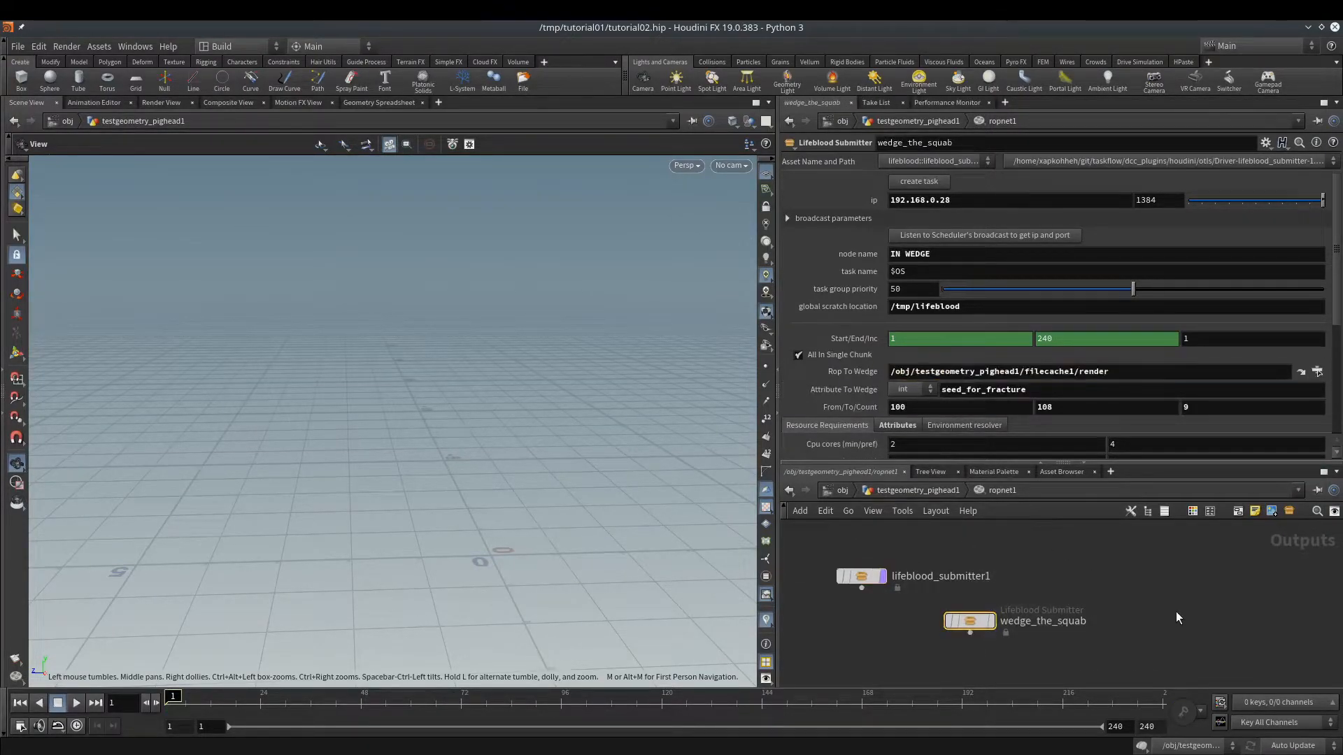
- Create the task from wedge_the_squab, saving the scene, and display its task group in the Lifeblood viewer
click(905, 182)
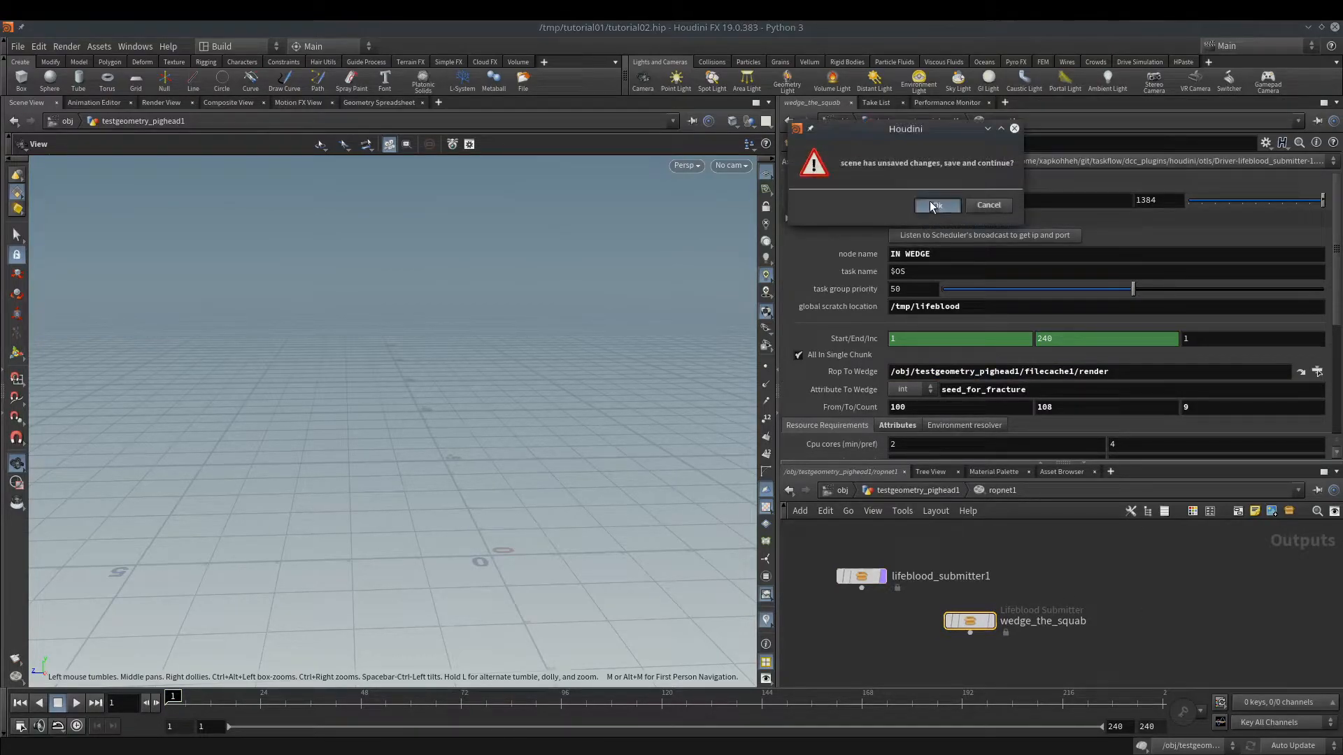
click(934, 205)
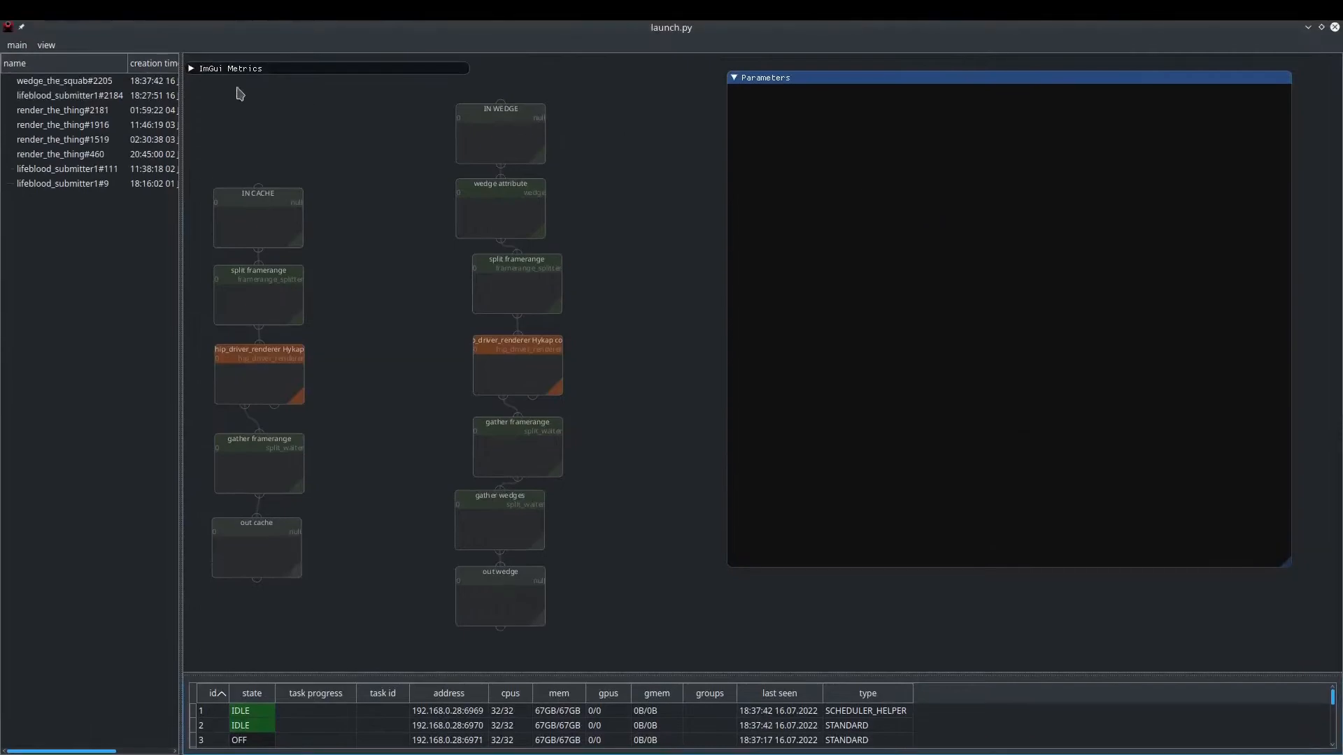
click(107, 82)
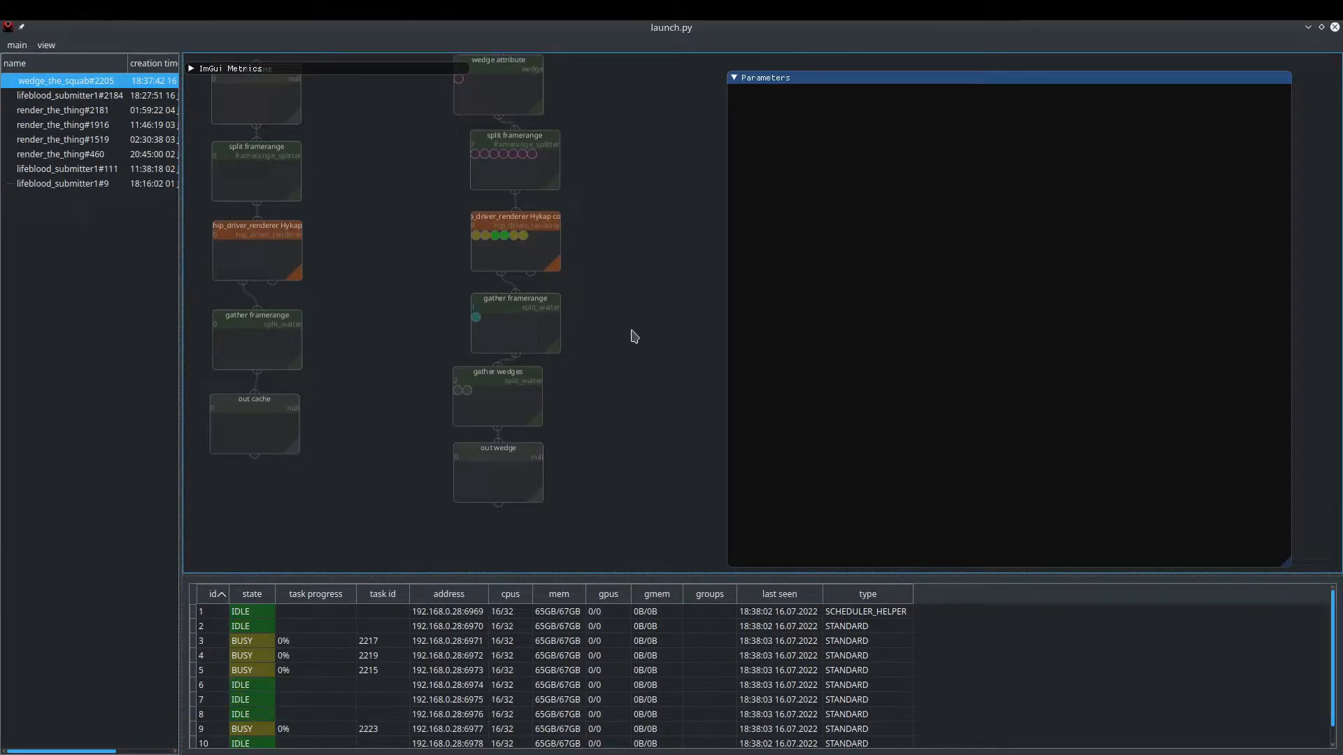
click(607, 435)
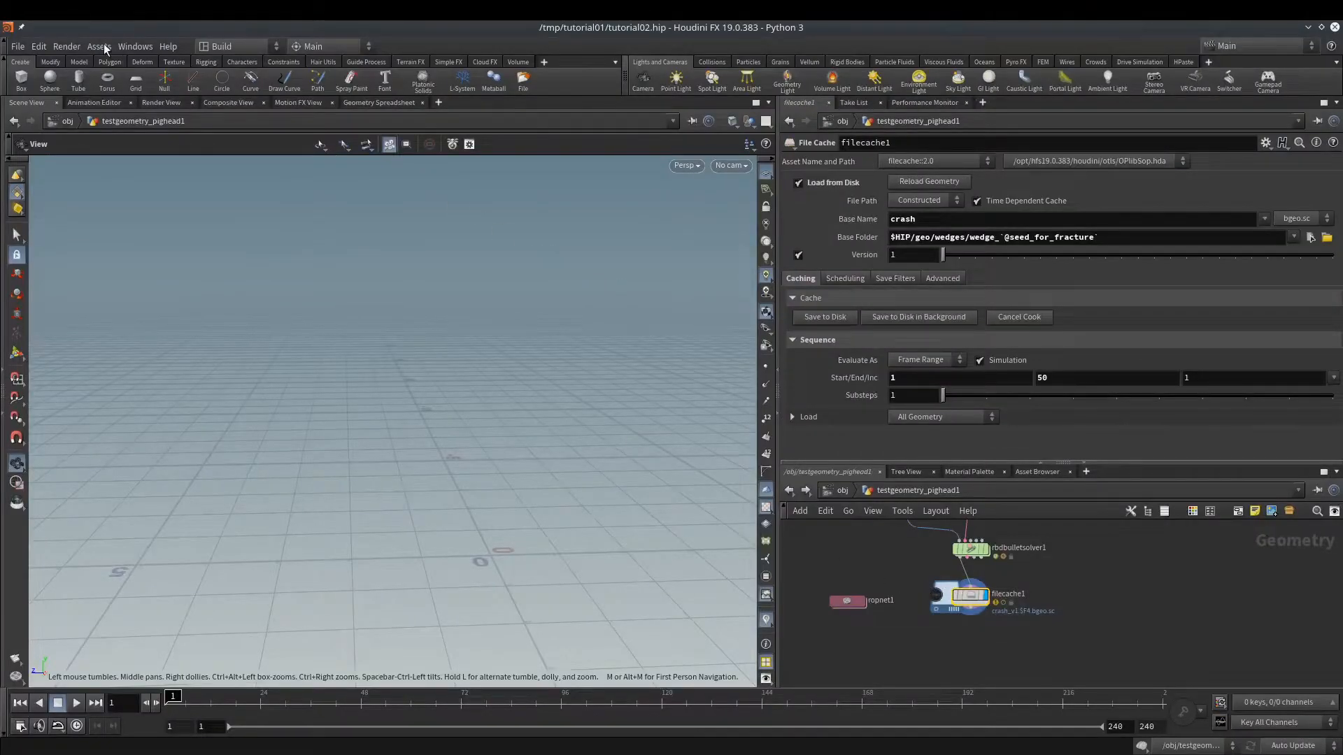
- Open Houdini's Context Options editor, add an Int Slider option and delete the Numeric option
click(69, 46)
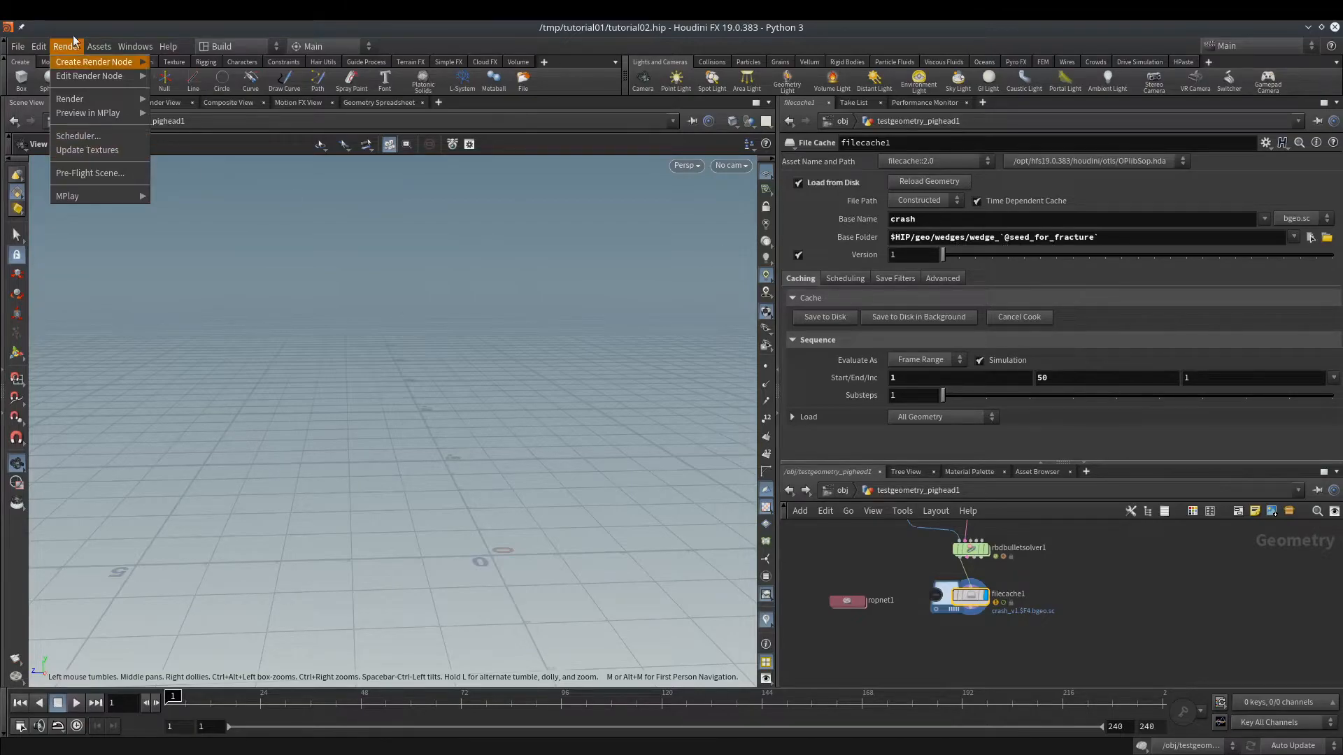
mouse_move(38, 46)
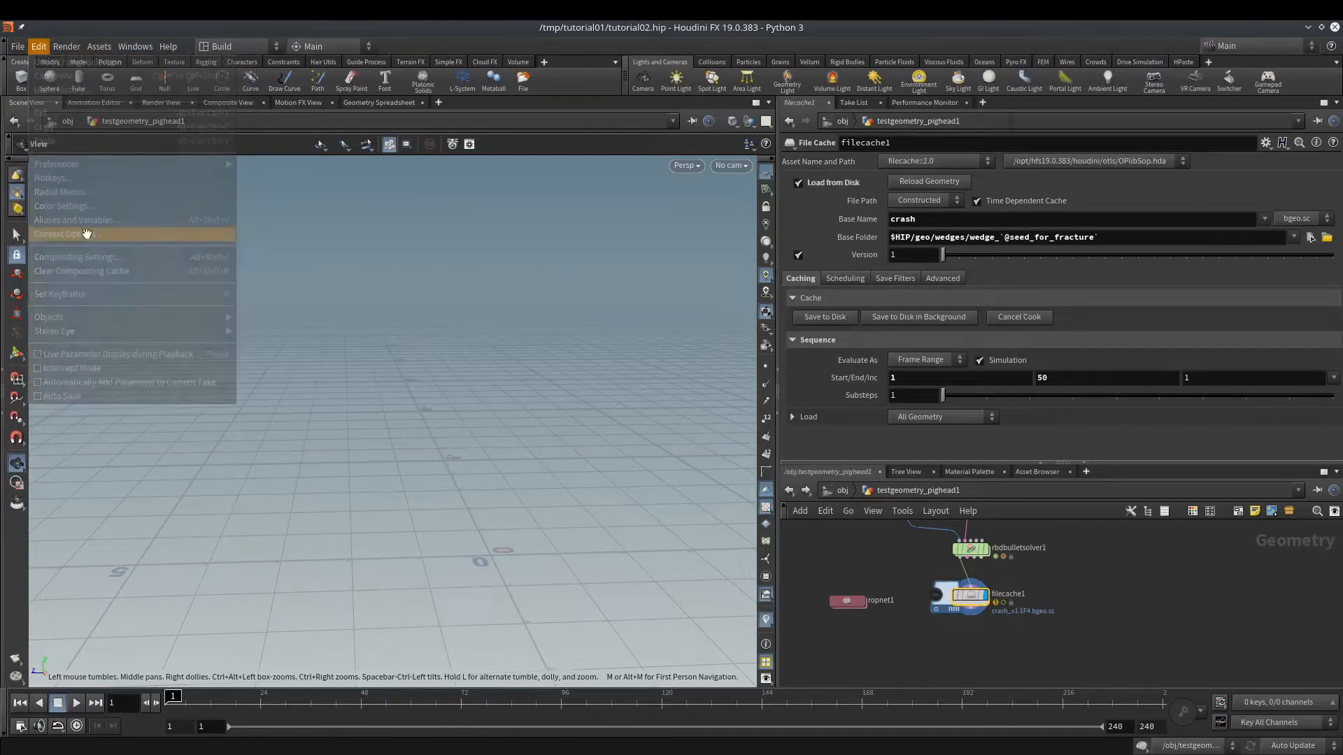
click(82, 233)
drag(477, 28, 224, 182)
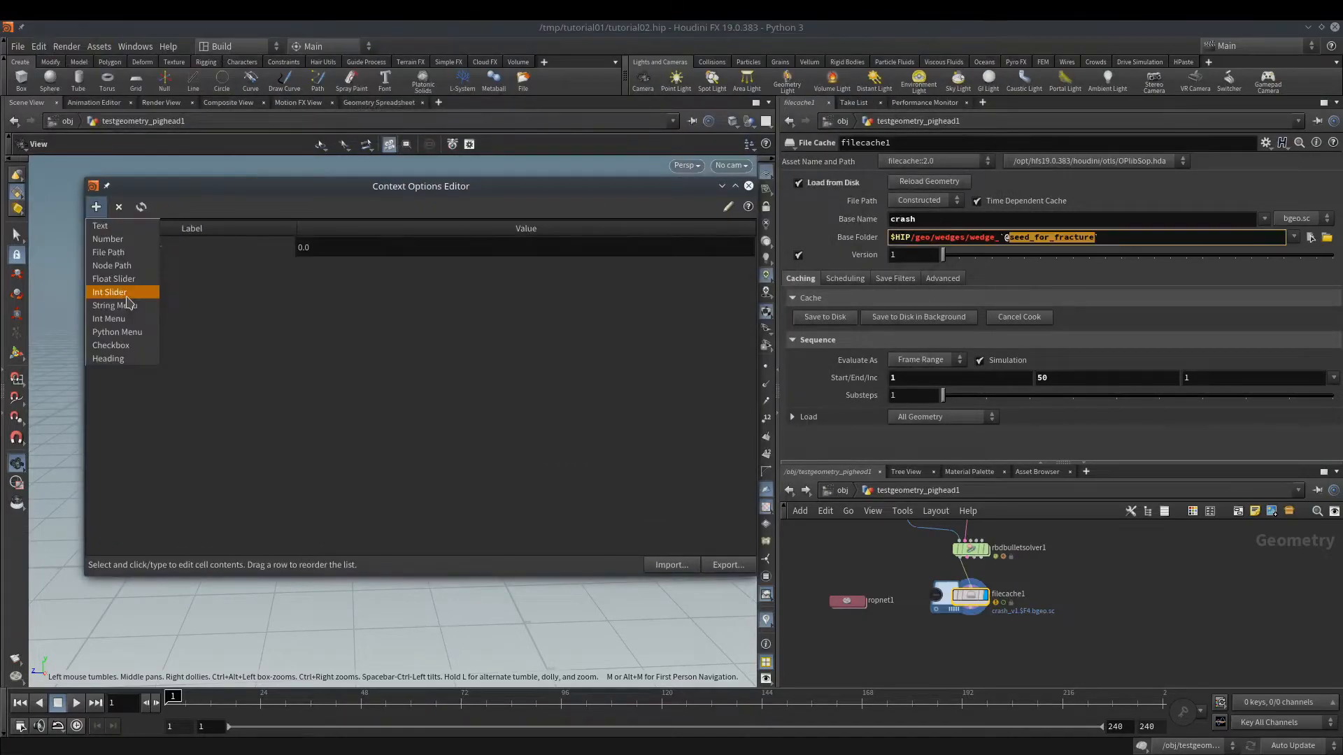
click(125, 295)
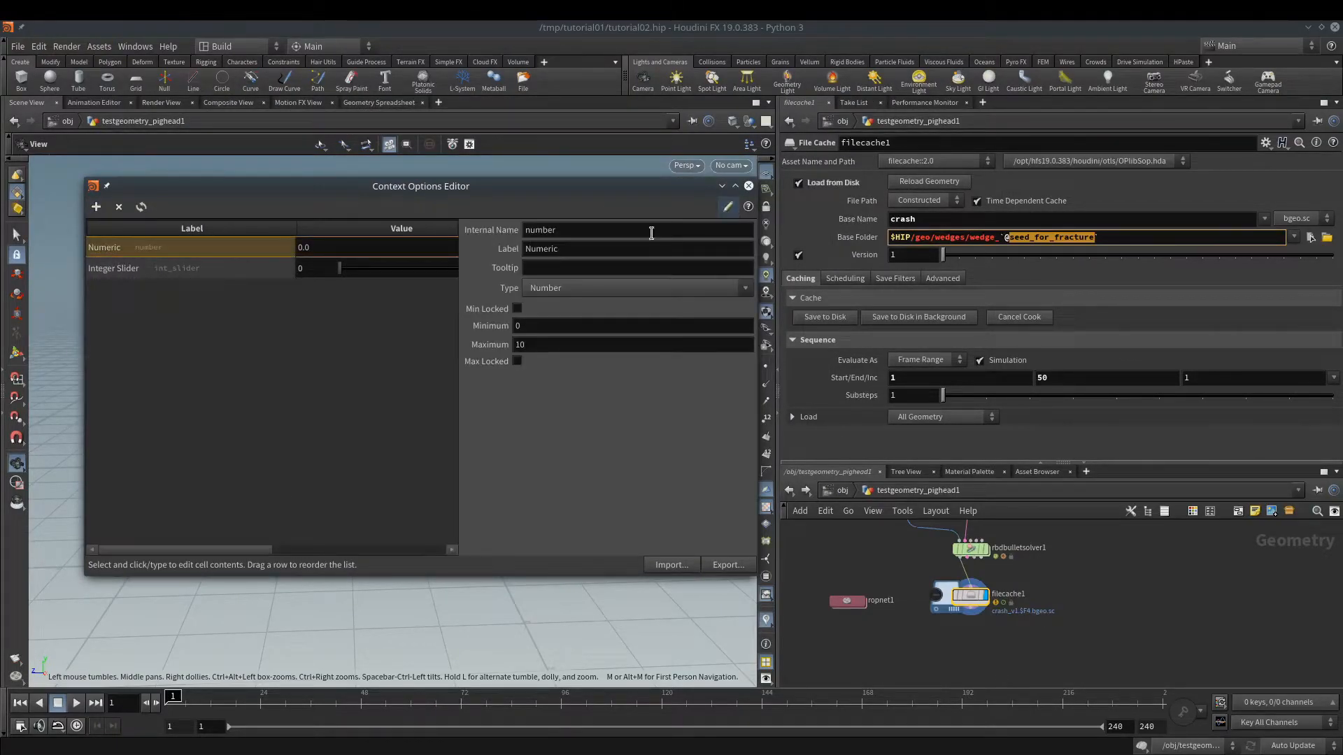
click(233, 275)
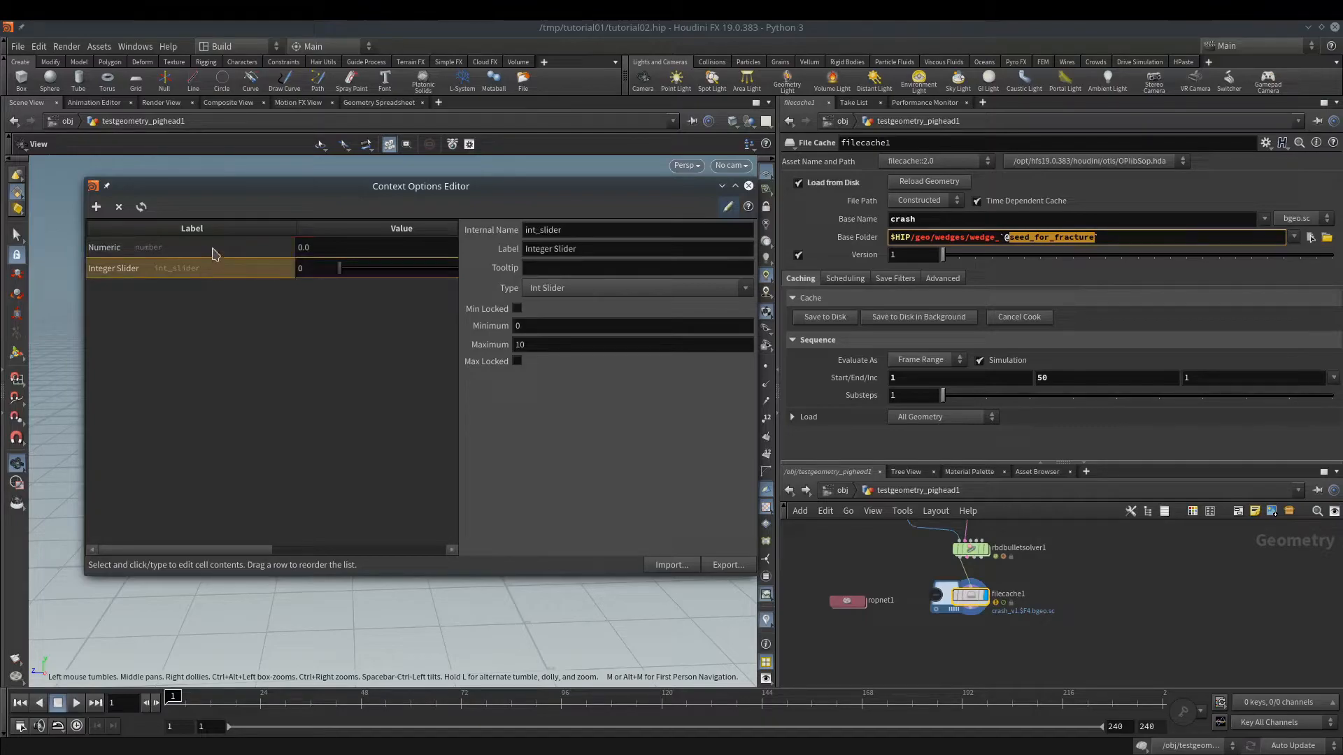
click(212, 249)
key(Delete)
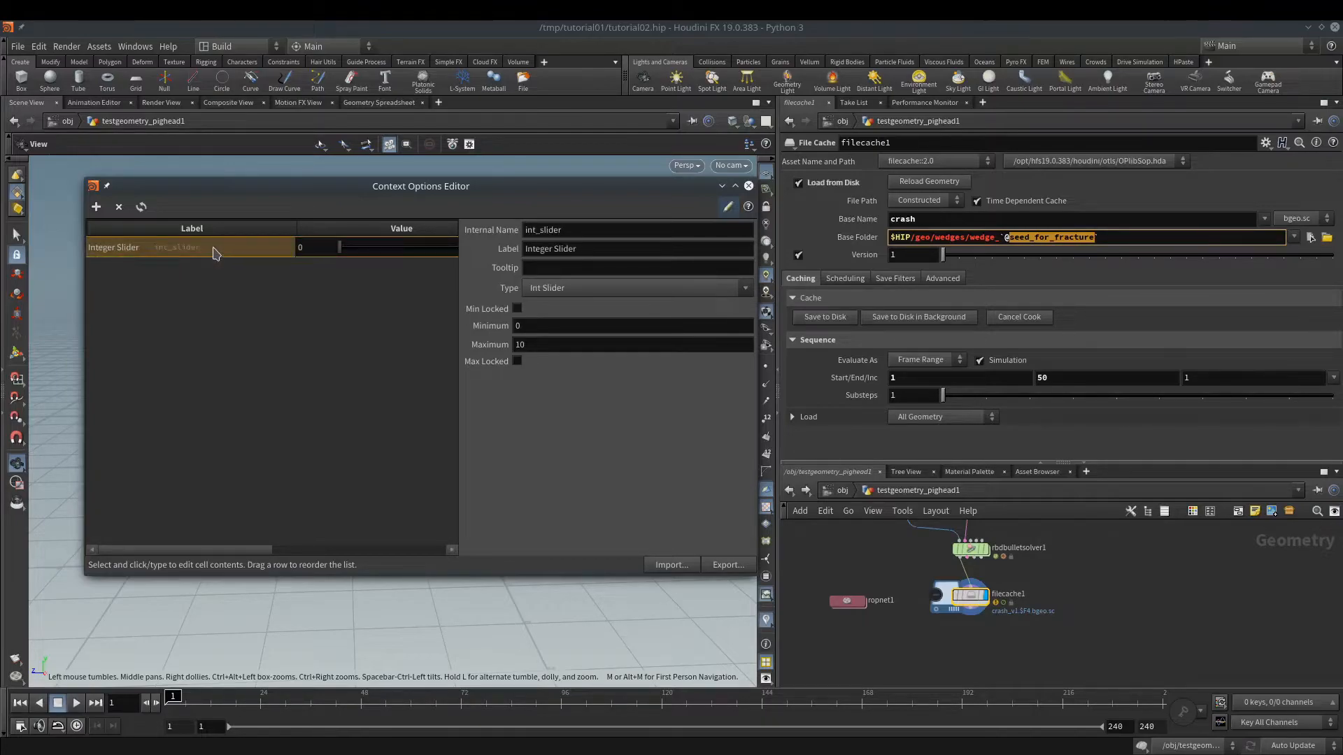
- Name and label the integer slider option seed_for_fracture and set its range to start at 100
double_click(586, 231)
text(seed_for_fracture)
triple_click(581, 249)
text(seed_for_fracture)
double_click(518, 325)
text(0)
key(Tab)
text(100)
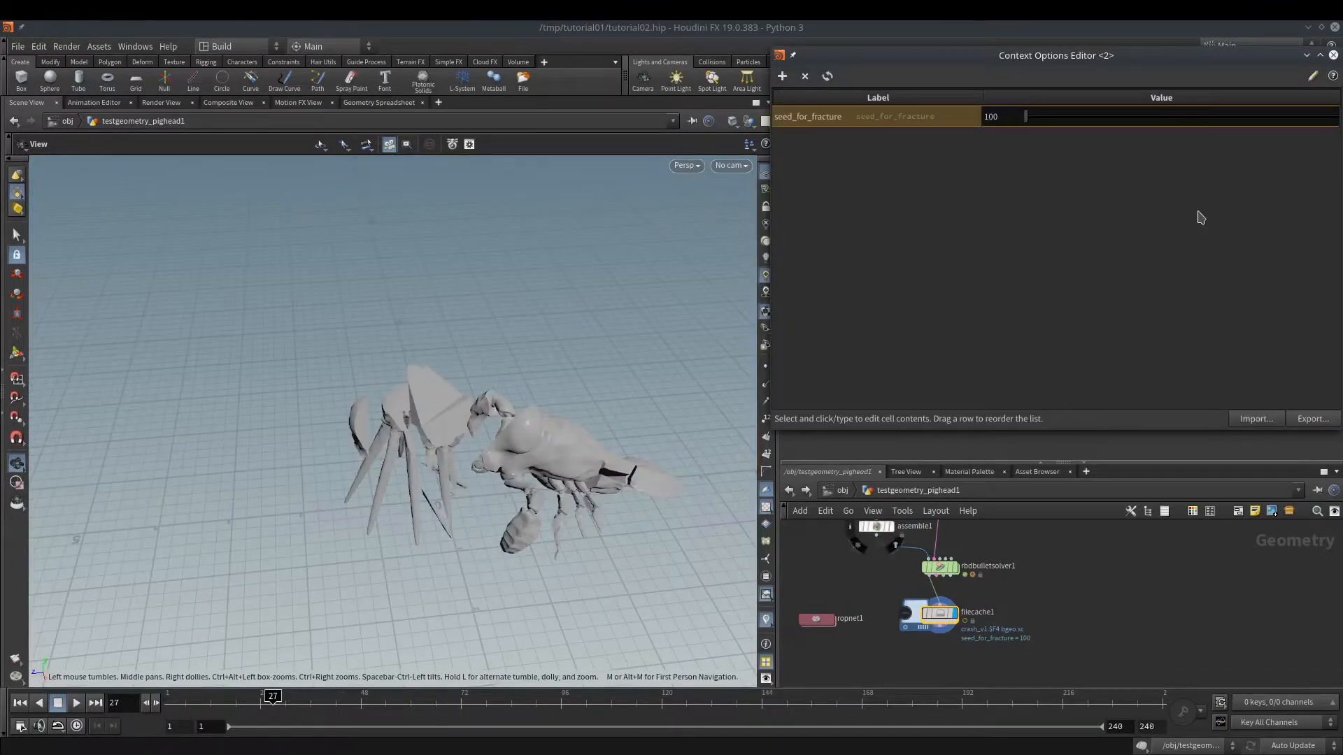
- Compare the cached wedge simulations by varying seed_for_fracture and scrubbing the timeline, ending on seed 100 at frame 1
mouse_move(264, 703)
mouse_down()
mouse_move(190, 701)
mouse_move(256, 700)
mouse_up()
drag(1026, 117, 1191, 137)
drag(264, 702, 429, 708)
drag(249, 698, 169, 700)
click(1259, 117)
click(1025, 117)
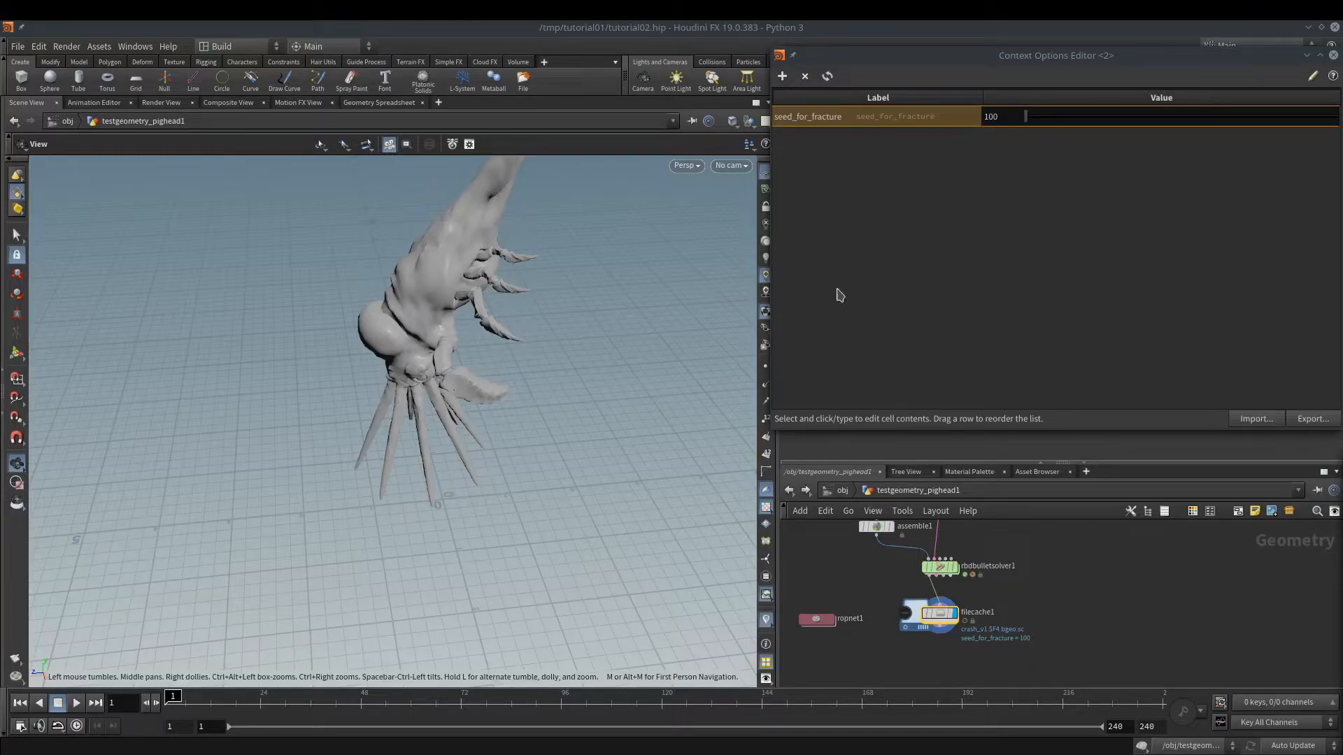
- Close the Context Options editor, frame the creature in the viewport and create a camera from that view
click(1333, 55)
drag(432, 423, 490, 441)
click(642, 81)
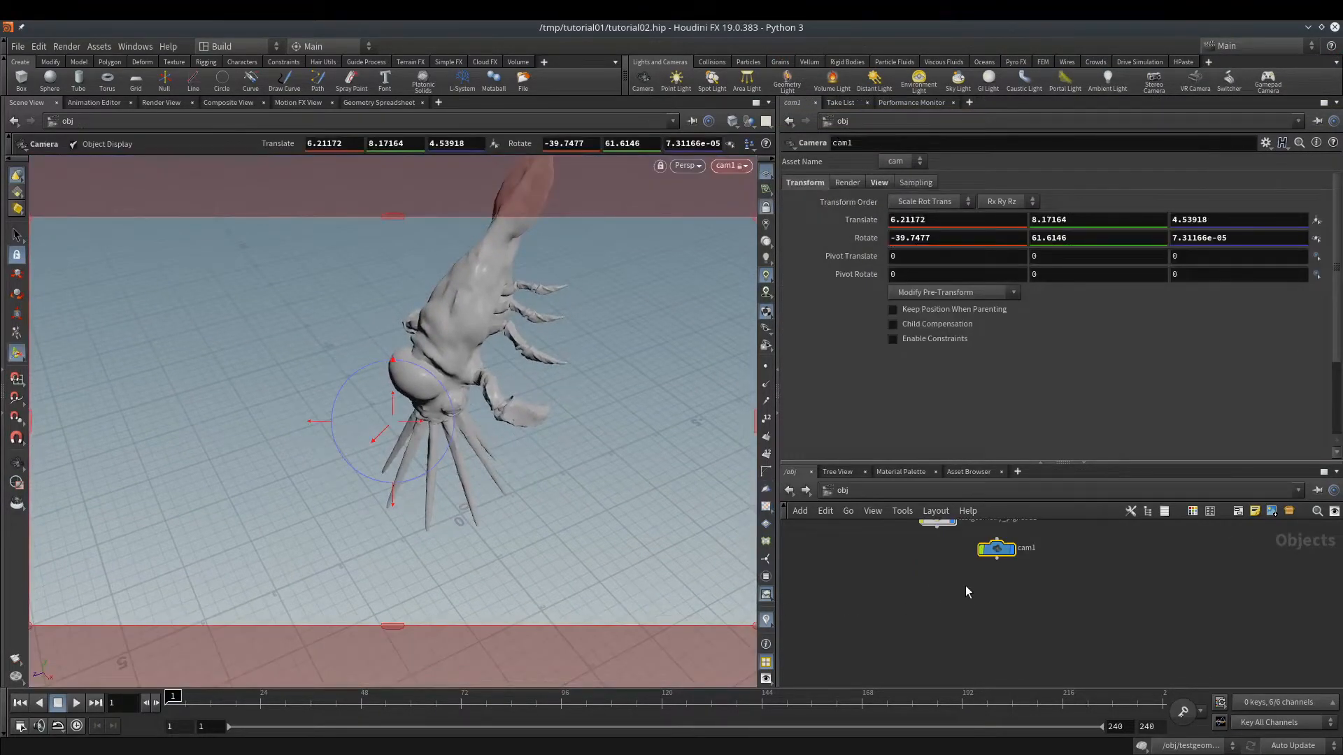
- Add a grid object at the object level and enlarge it to 39.3 by 39.3 as a ground plane
key(Tab)
text(grid)
key(Return)
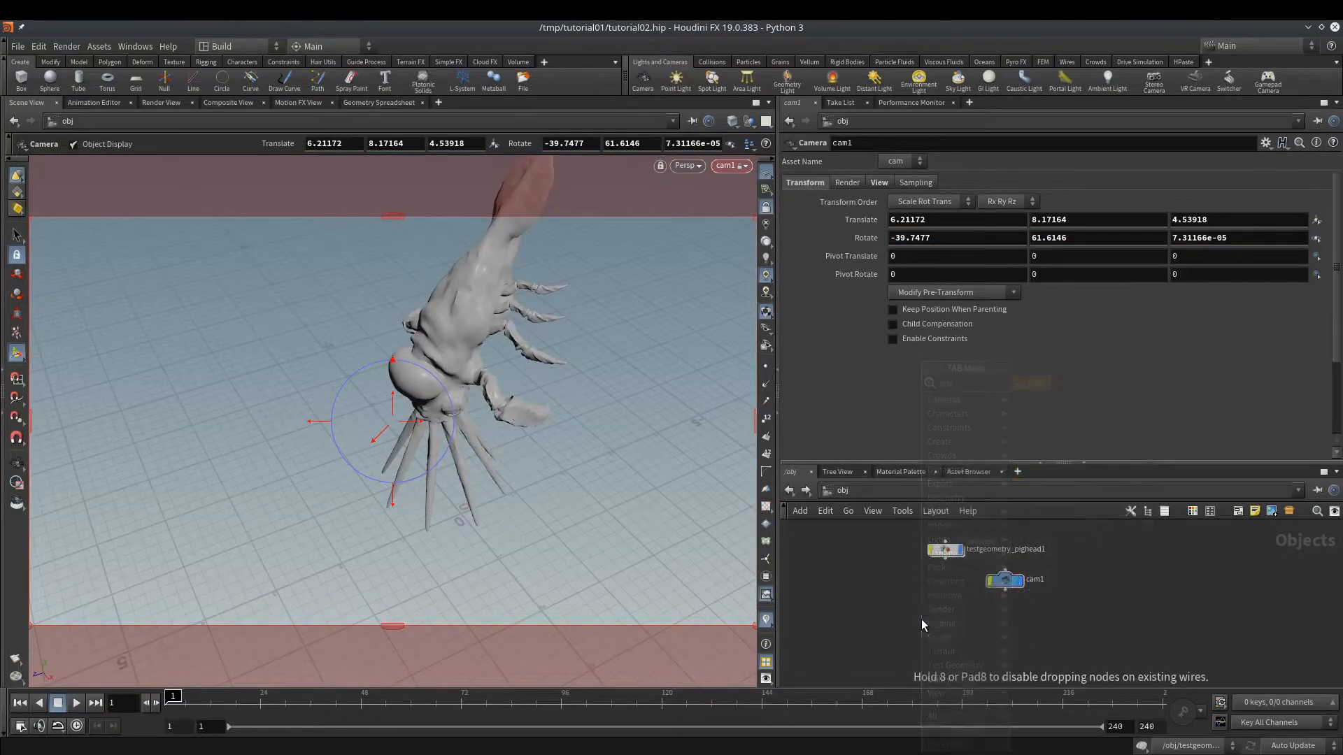
click(921, 619)
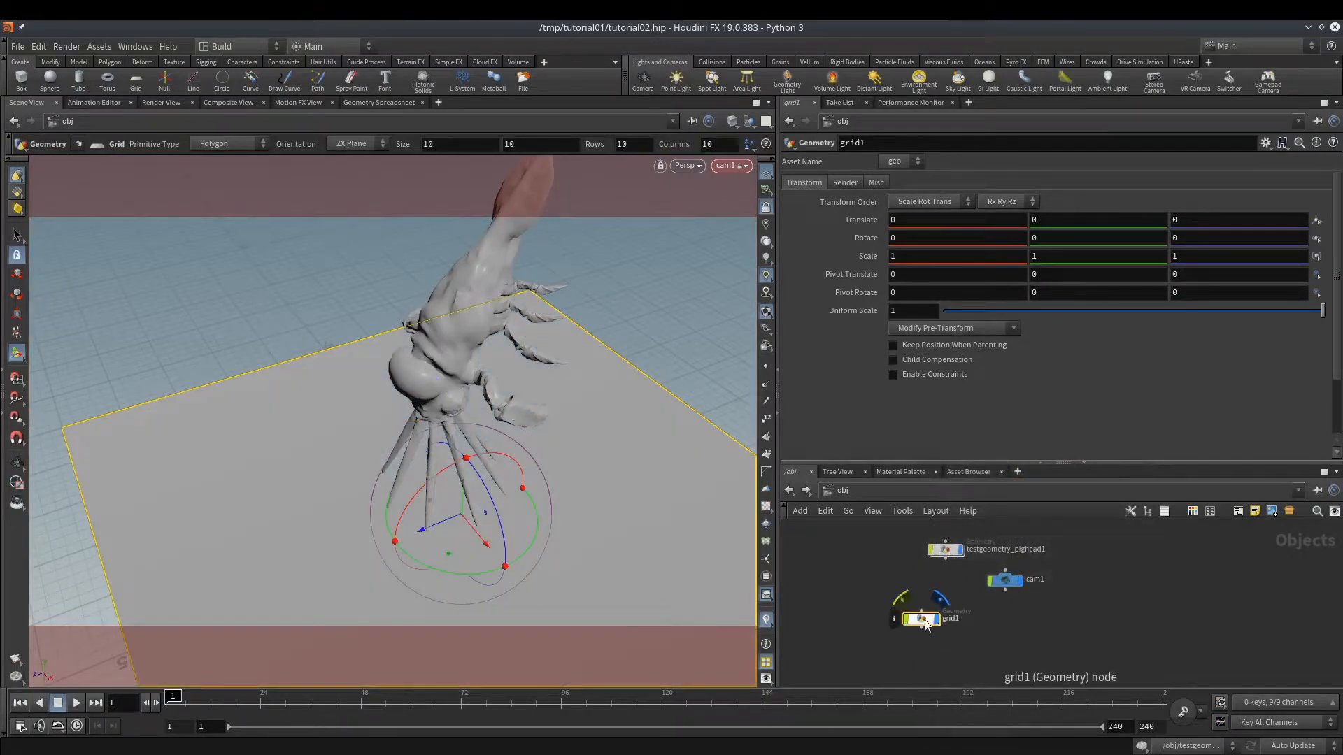
double_click(922, 619)
middle_drag(856, 233, 483, 217)
click(842, 491)
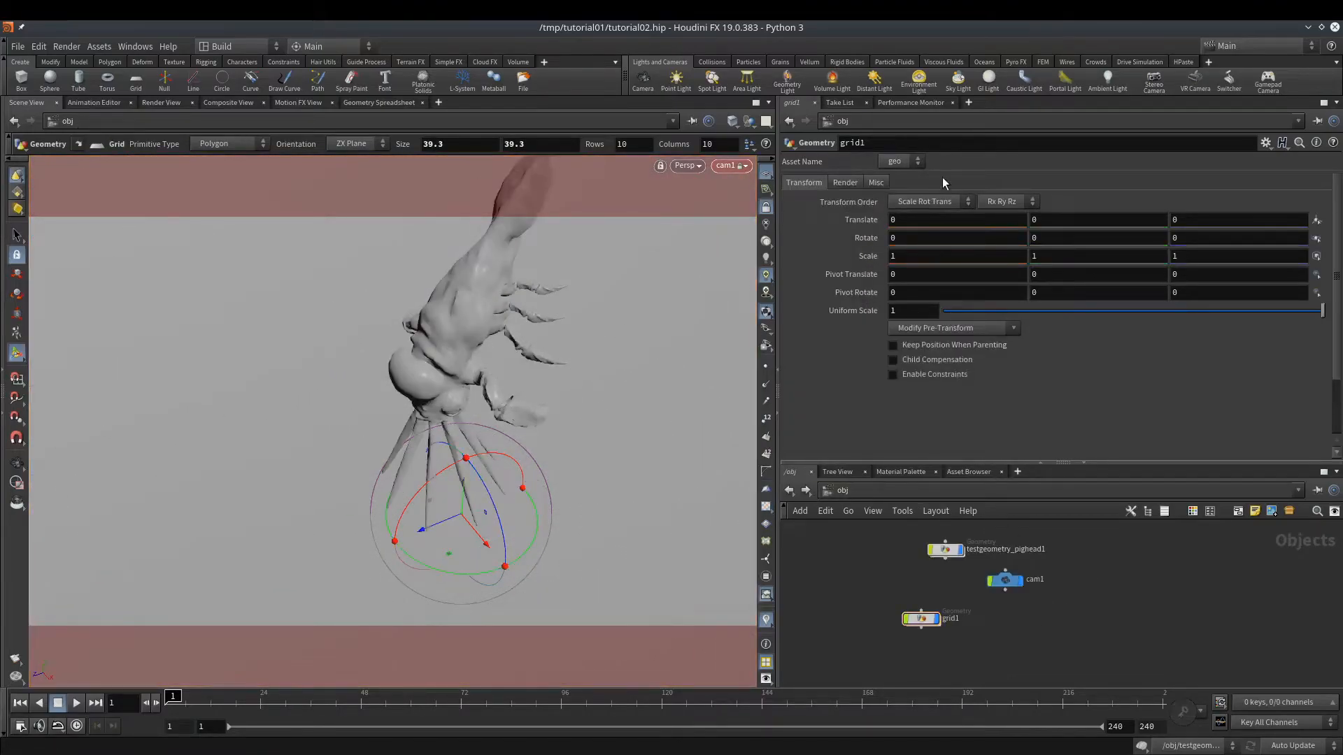
- Add a Sky Light to the scene at the object level
key(Tab)
text(sky)
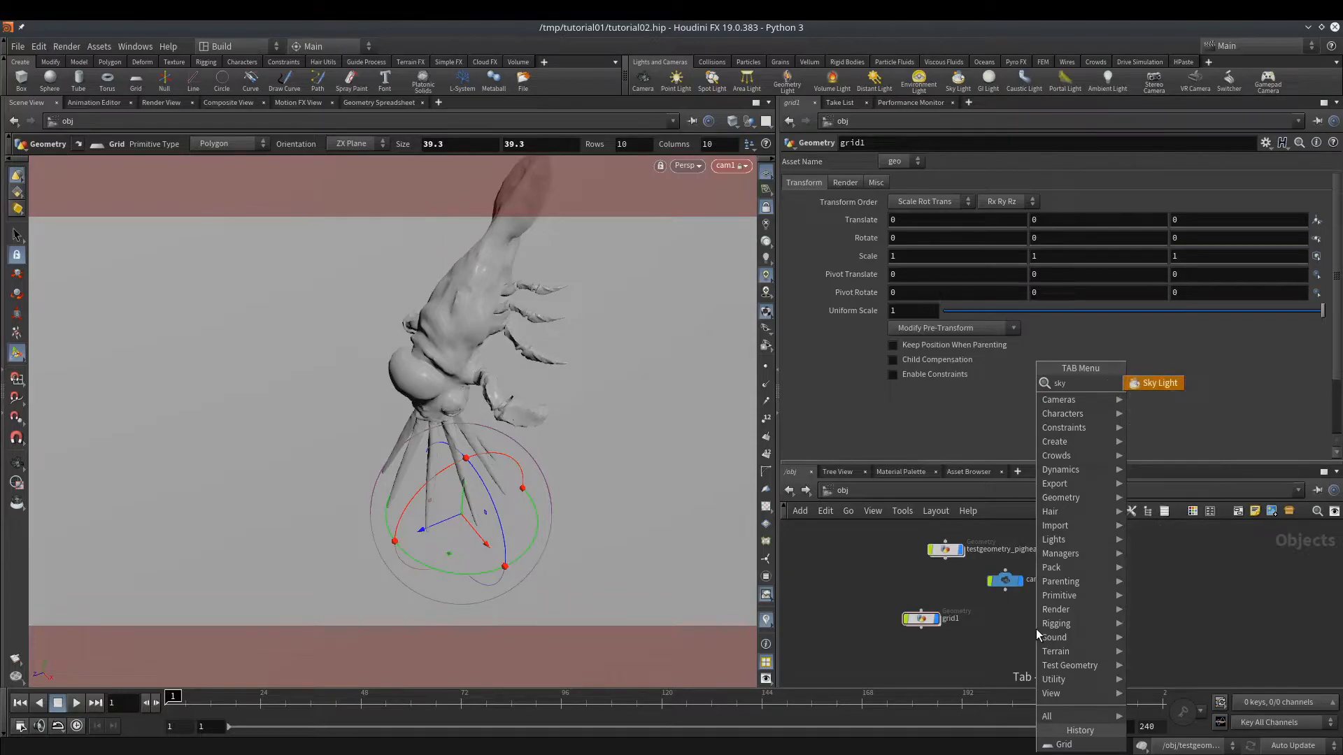
key(Return)
click(1036, 628)
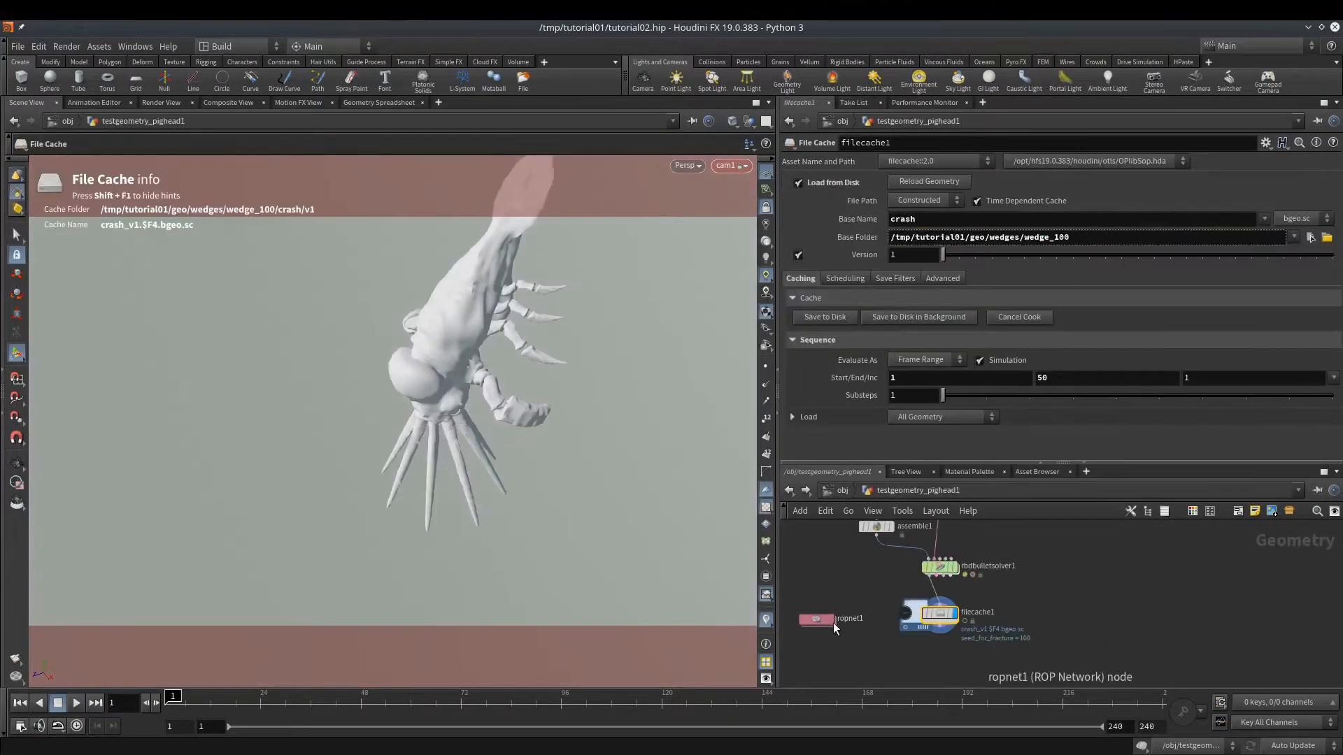
- Add a Mantra render node named mantra_for_preview inside ropnet1 and unlock the camera from the view
double_click(818, 622)
middle_drag(851, 622, 889, 562)
key(Tab)
text(ma)
key(Return)
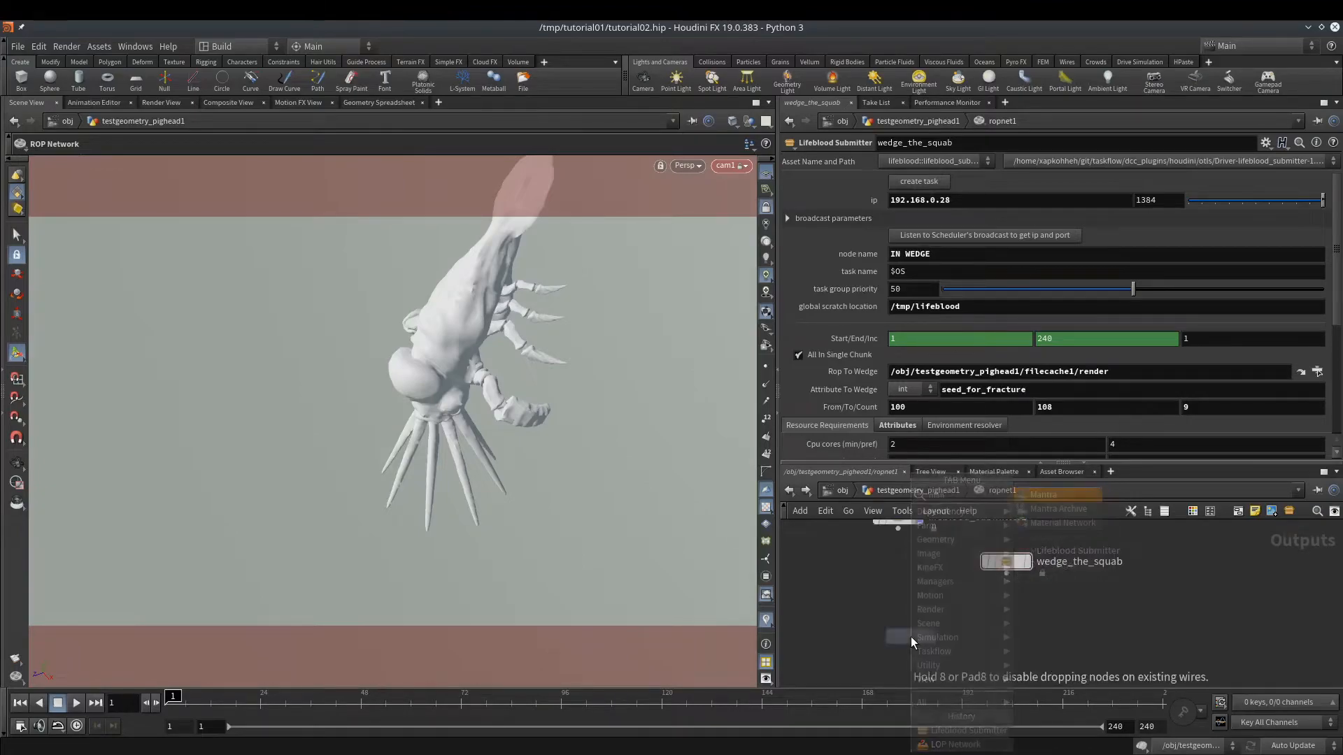
click(910, 636)
double_click(982, 637)
text(_for_preview)
key(Return)
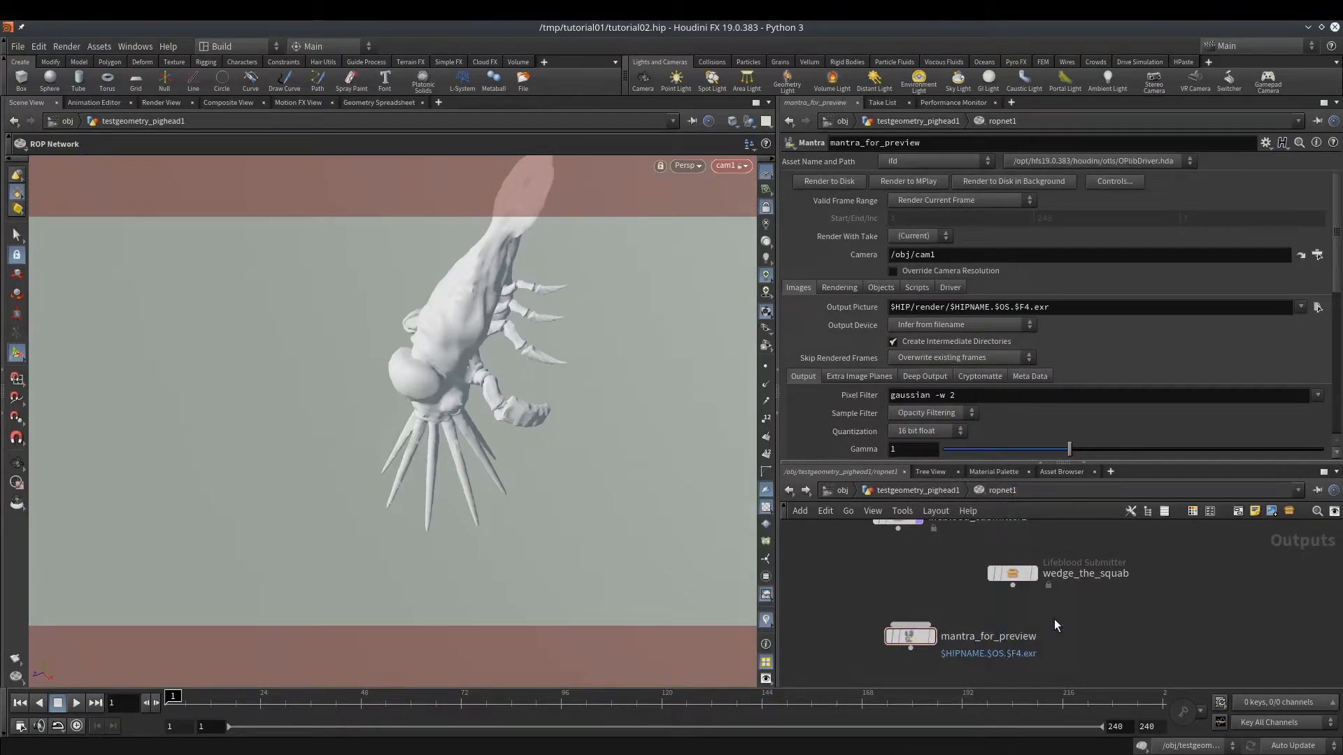
click(768, 209)
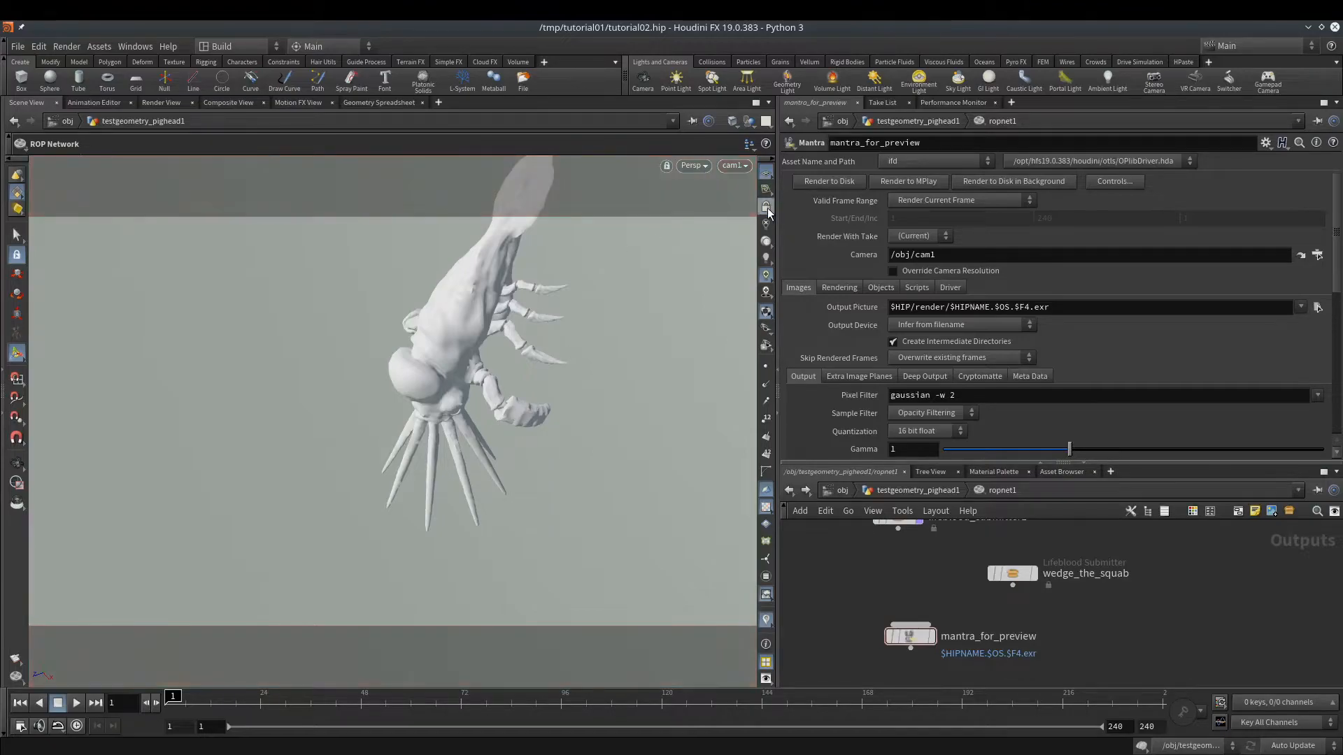
- Switch to the Lifeblood viewer, add the mantra setup preset and place its nodes lower beside the wedge chain
key(alt+Tab)
middle_drag(615, 394, 427, 400)
scroll(508, 365, down, 4)
middle_drag(508, 365, 396, 354)
key(Tab)
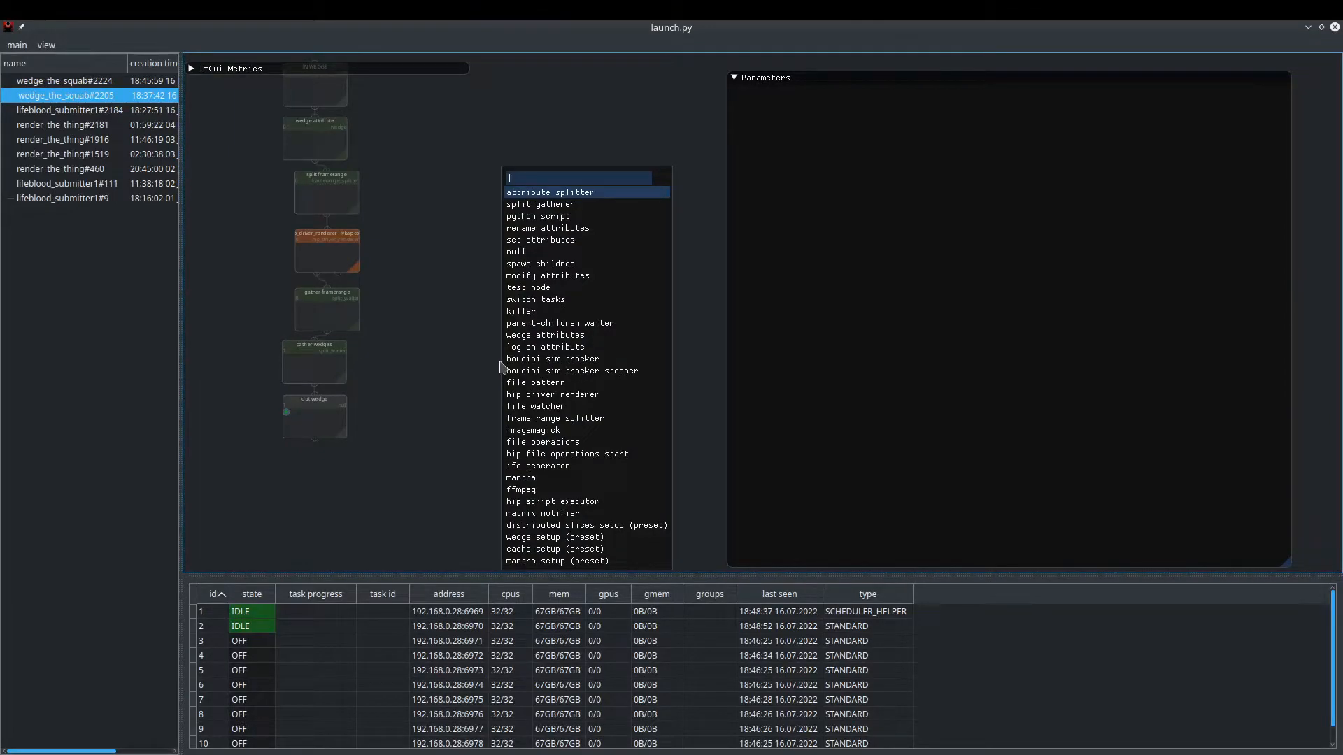
text(mant)
key(Down)
key(Return)
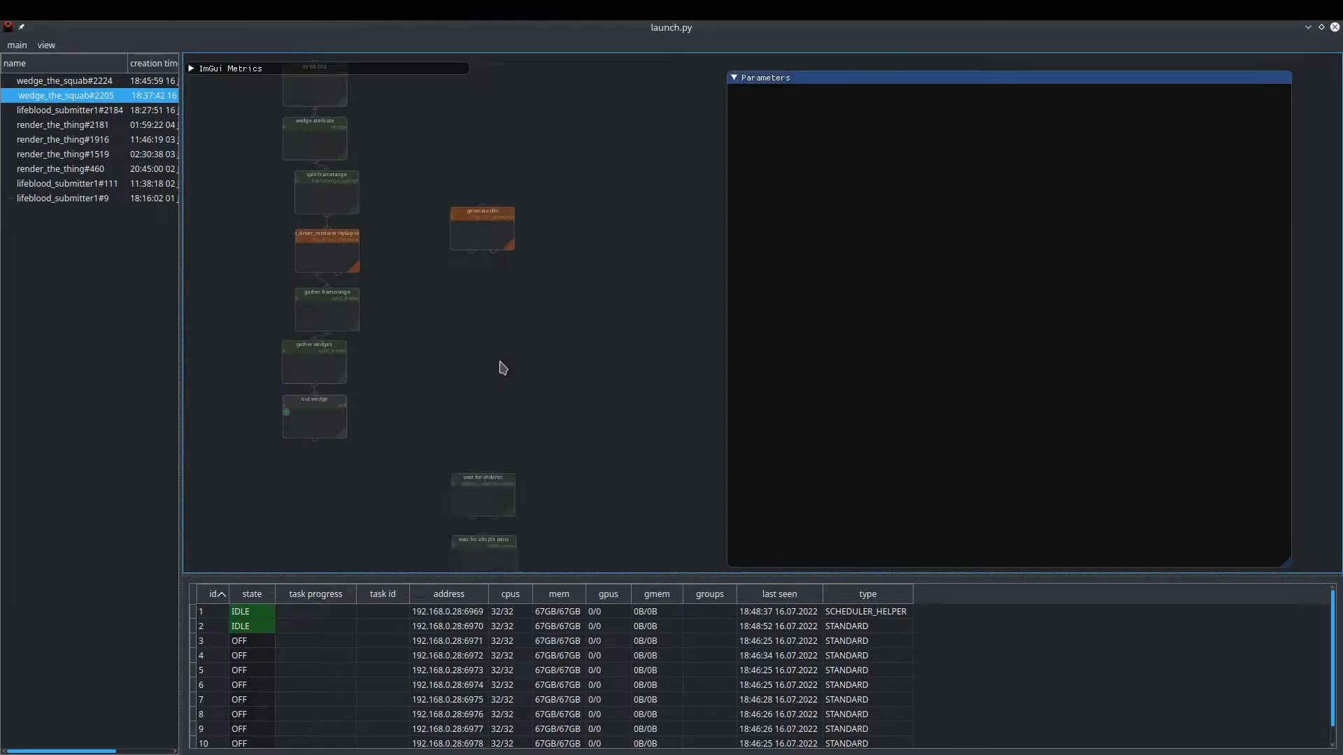
click(489, 168)
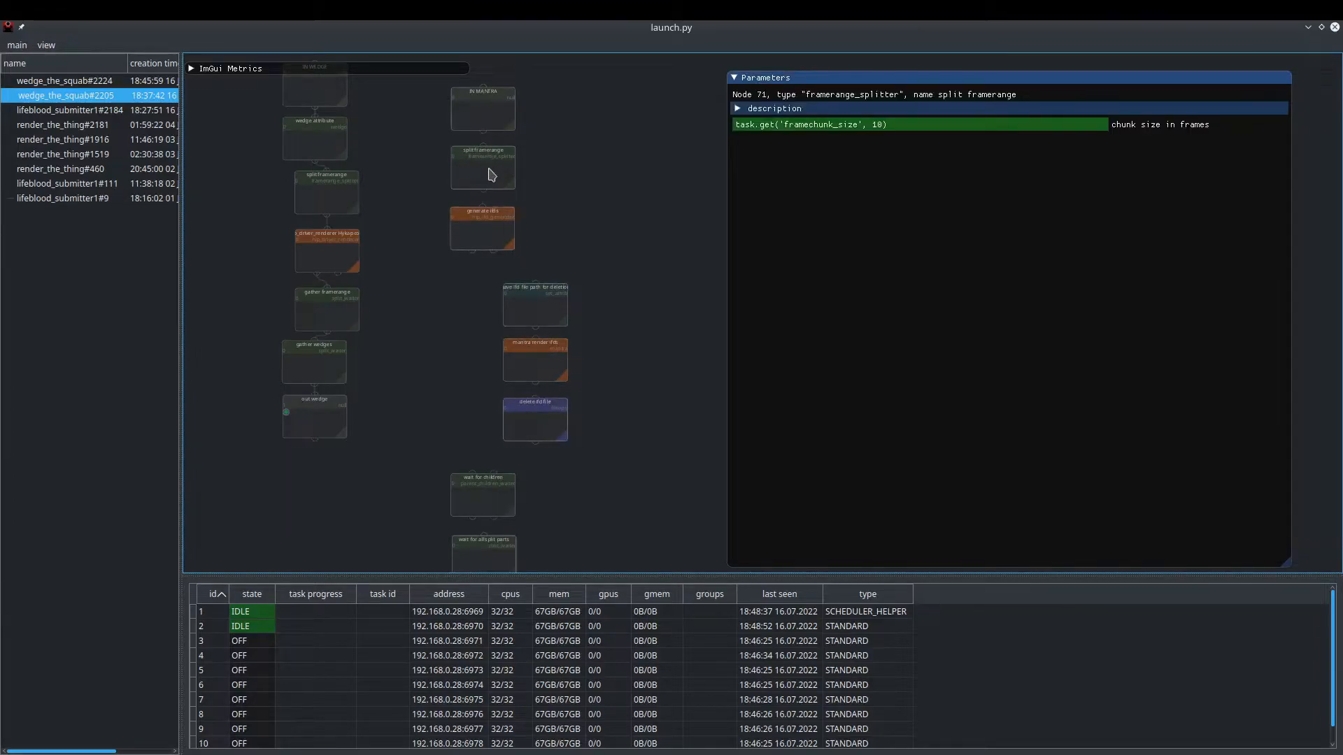
drag(489, 173, 471, 341)
mouse_move(384, 347)
middle_down()
mouse_move(462, 336)
mouse_move(521, 212)
middle_up()
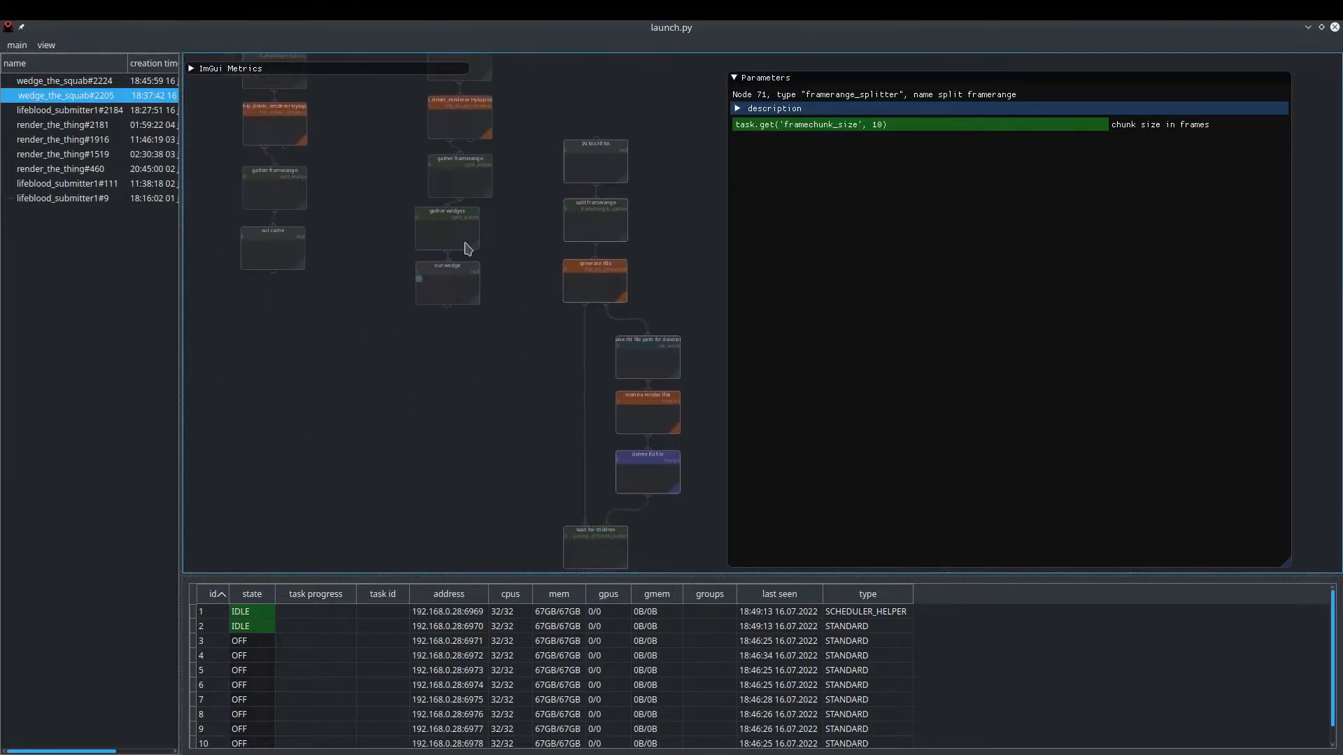
- Move the gather wedges and out wedge nodes aside and connect the wedge chain's gather framerange output to IN MANTRA
mouse_move(422, 370)
mouse_down()
mouse_move(460, 202)
mouse_move(486, 215)
mouse_move(395, 353)
mouse_up()
middle_drag(510, 238, 527, 314)
drag(422, 380, 619, 183)
scroll(523, 428, down, 4)
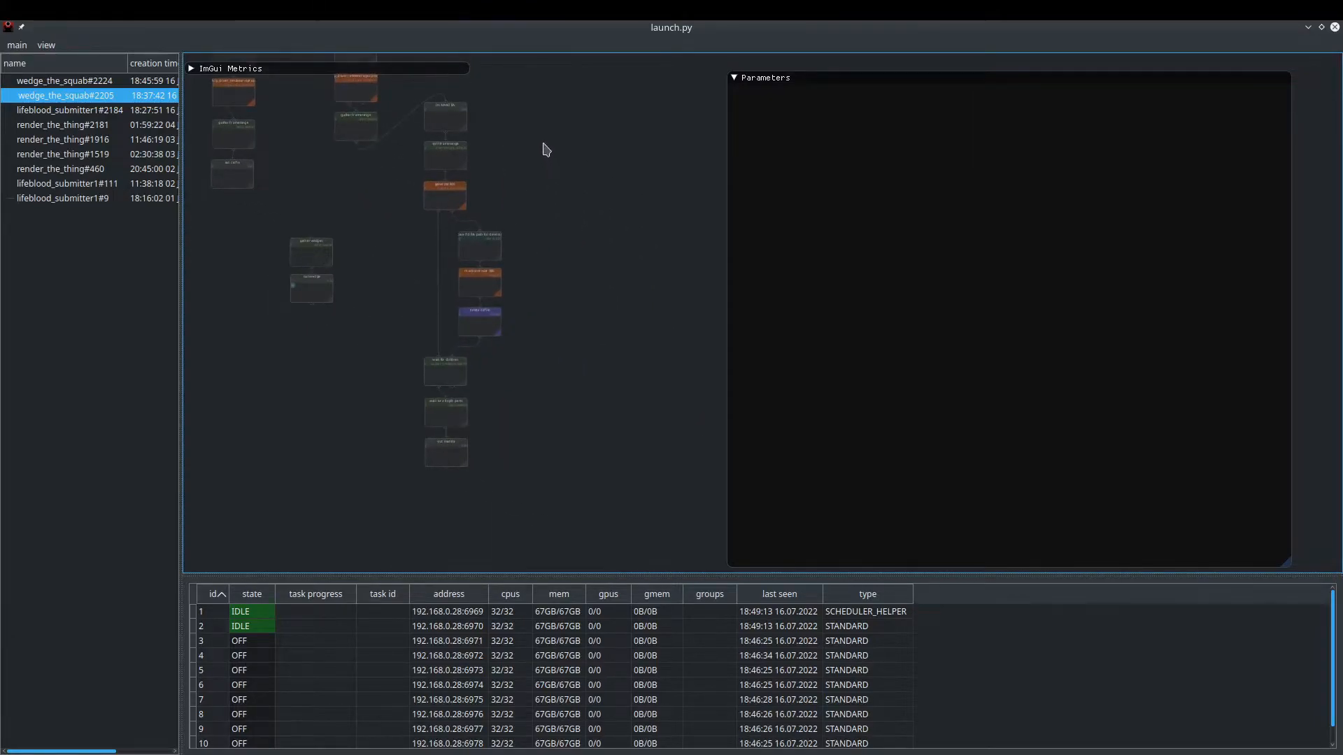
- Select all nodes of the mantra chain and move them farther away from the wedge chain
middle_drag(546, 150, 572, 197)
drag(584, 119, 442, 561)
drag(474, 434, 546, 421)
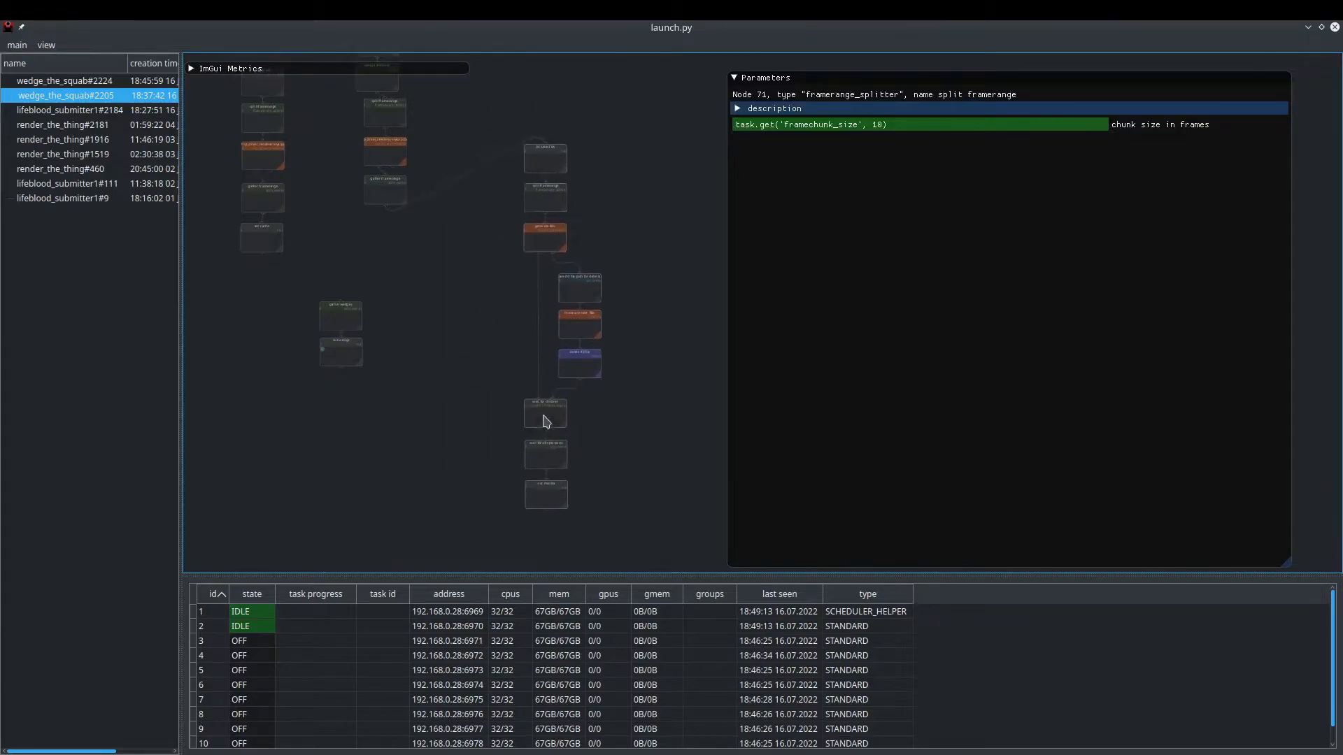
click(405, 332)
- Delete the expressions on the minimum and preferred CPU and memory worker requirements of the generate ifds node
scroll(420, 280, up, 3)
middle_drag(384, 204, 492, 255)
scroll(535, 230, up, 2)
click(494, 231)
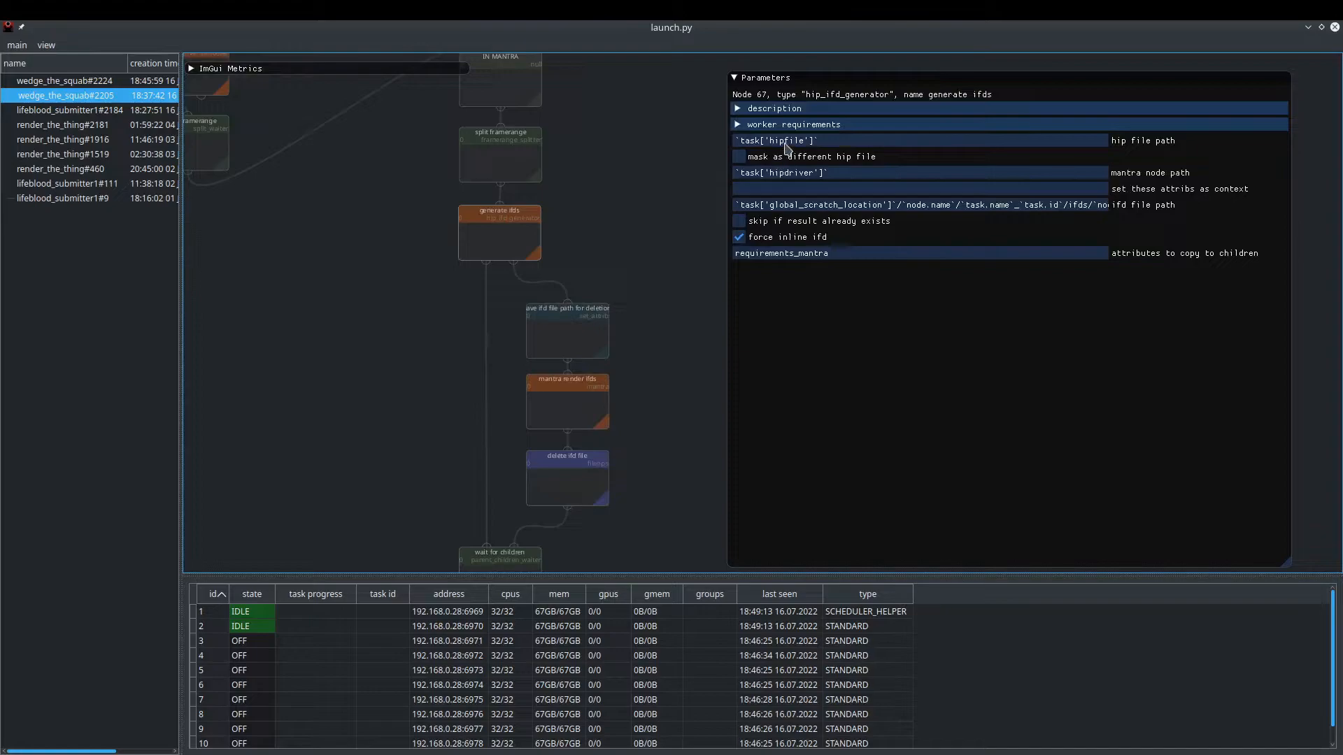
click(776, 125)
middle_drag(390, 264, 491, 323)
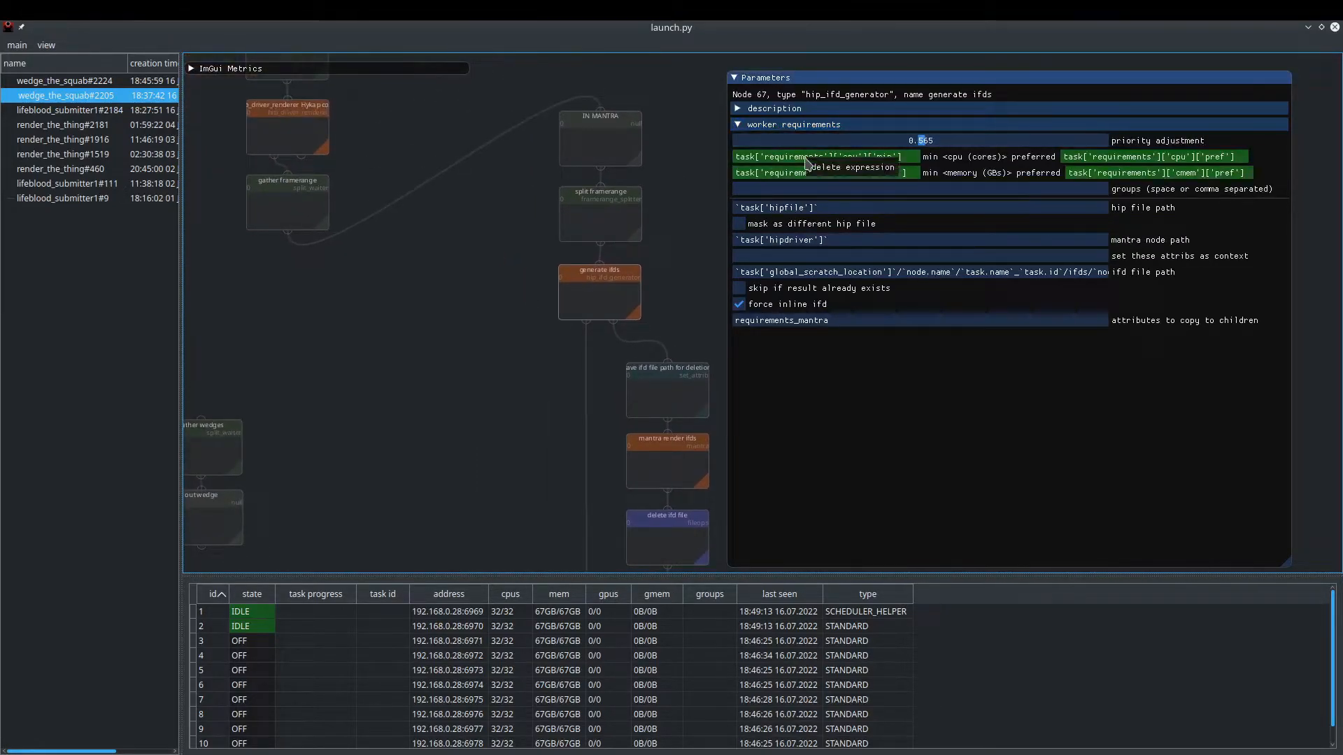
click(845, 168)
right_click(792, 182)
click(804, 186)
right_click(1099, 160)
click(1103, 172)
right_click(1097, 175)
click(1102, 186)
- Set the generate ifds node's minimum worker requirements to 4 CPU cores and 1 GB of memory
double_click(773, 162)
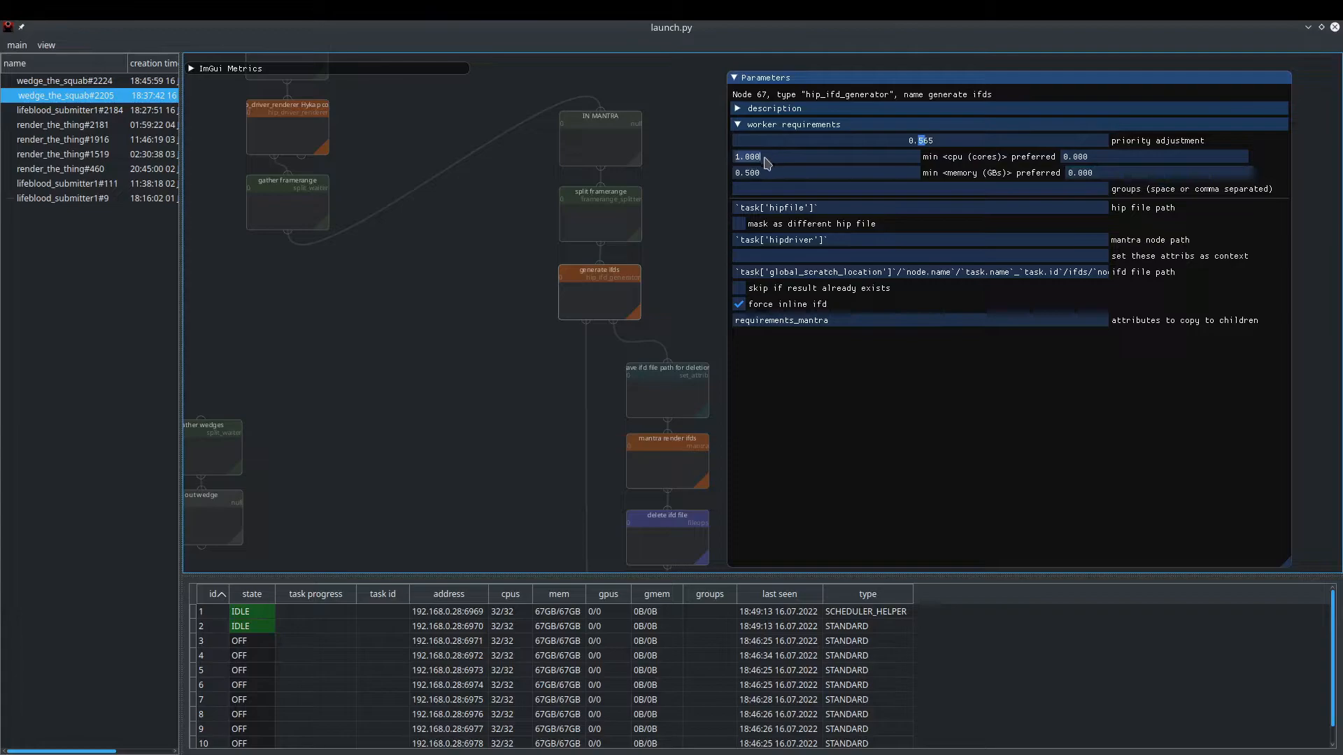
text(4)
double_click(785, 176)
- Delete the expressions on the minimum and preferred CPU and memory worker requirements of the mantra render ifds node
middle_drag(479, 358, 407, 244)
click(593, 340)
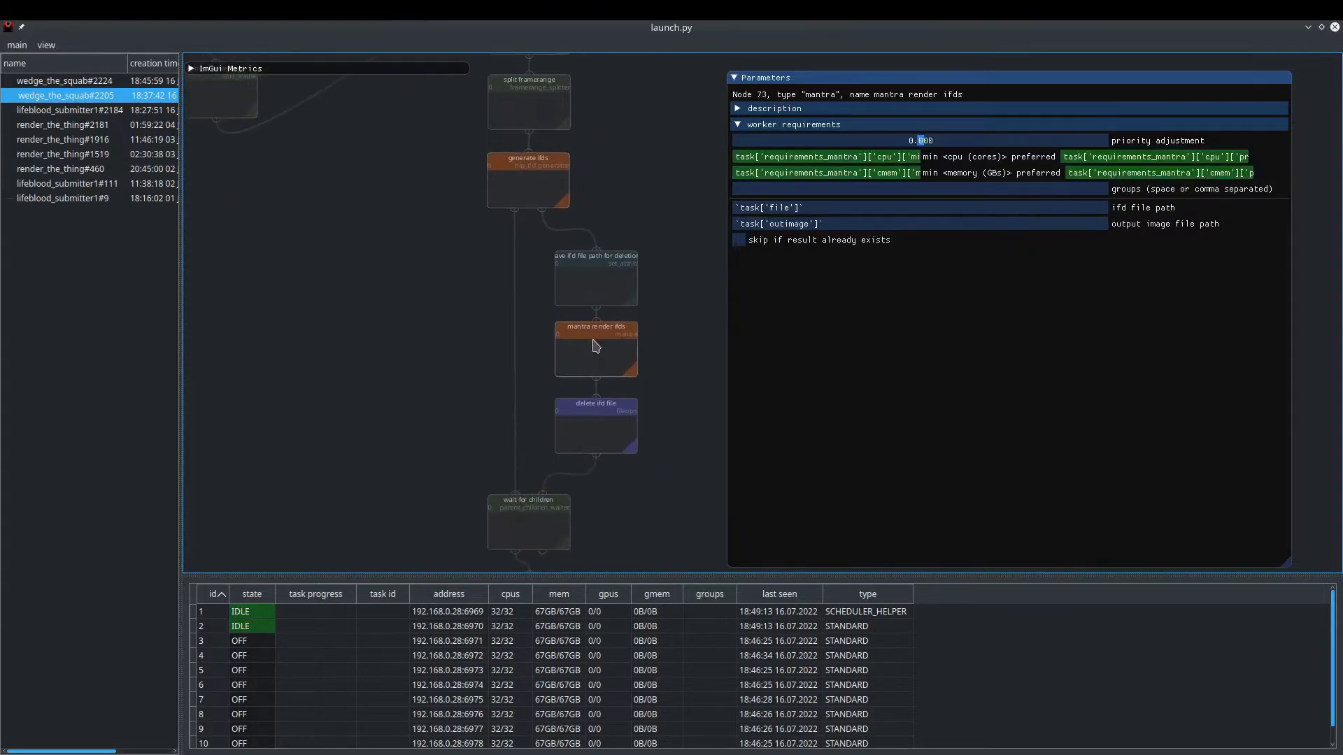
right_click(790, 163)
click(802, 178)
right_click(801, 179)
click(826, 188)
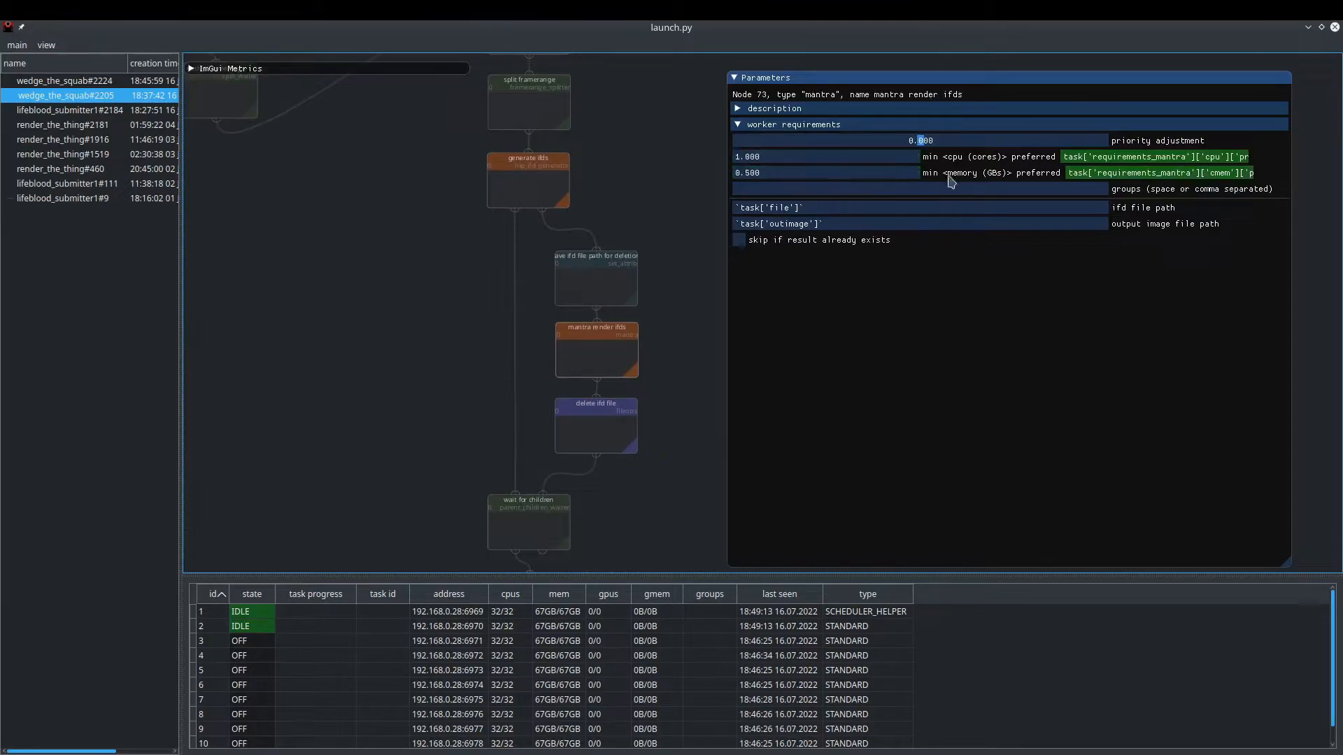
right_click(1141, 162)
click(1154, 174)
right_click(1113, 175)
click(1128, 187)
- Set the mantra render ifds node's minimum worker requirements to 4 CPU cores and 2 GB of memory
drag(761, 158, 709, 164)
text(4)
click(765, 174)
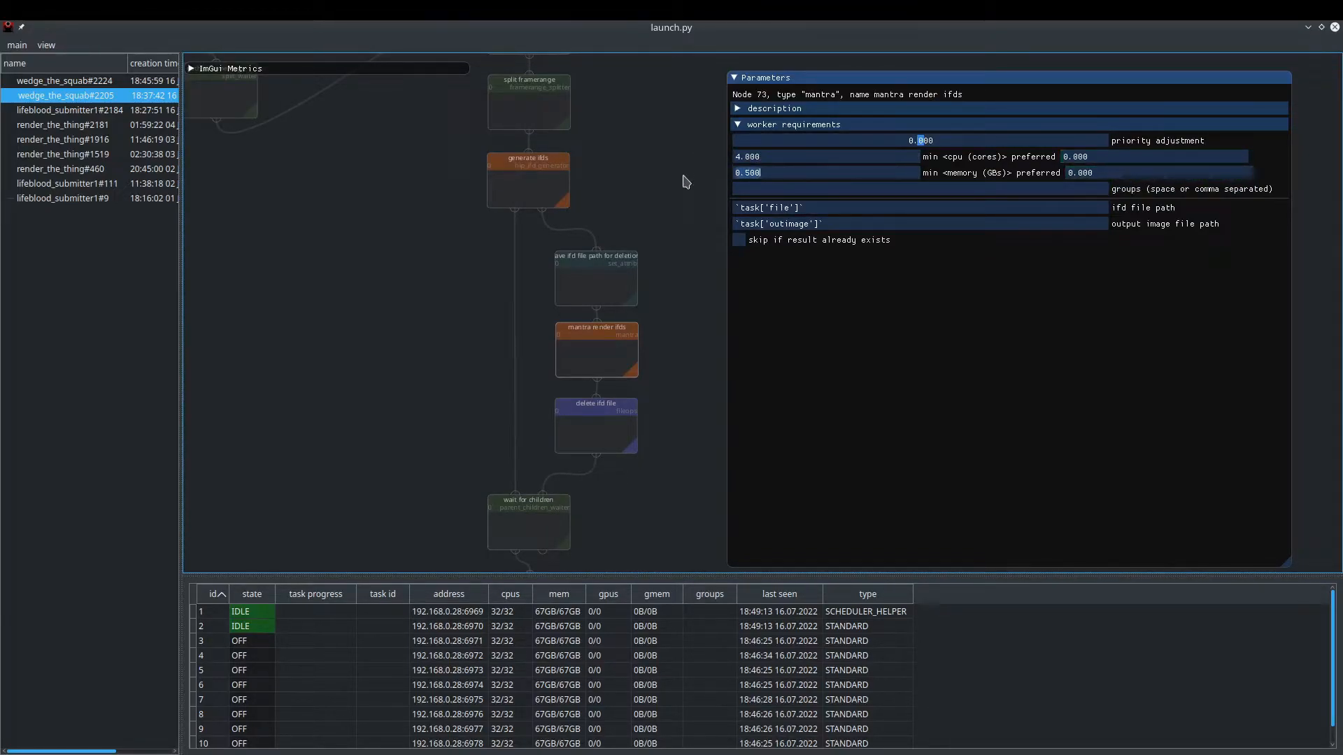
text(2)
key(Return)
- Connect the gather wedges input to the output of the out mantra node
middle_drag(427, 393, 416, 297)
scroll(483, 391, down, 3)
click(314, 234)
drag(309, 207, 623, 523)
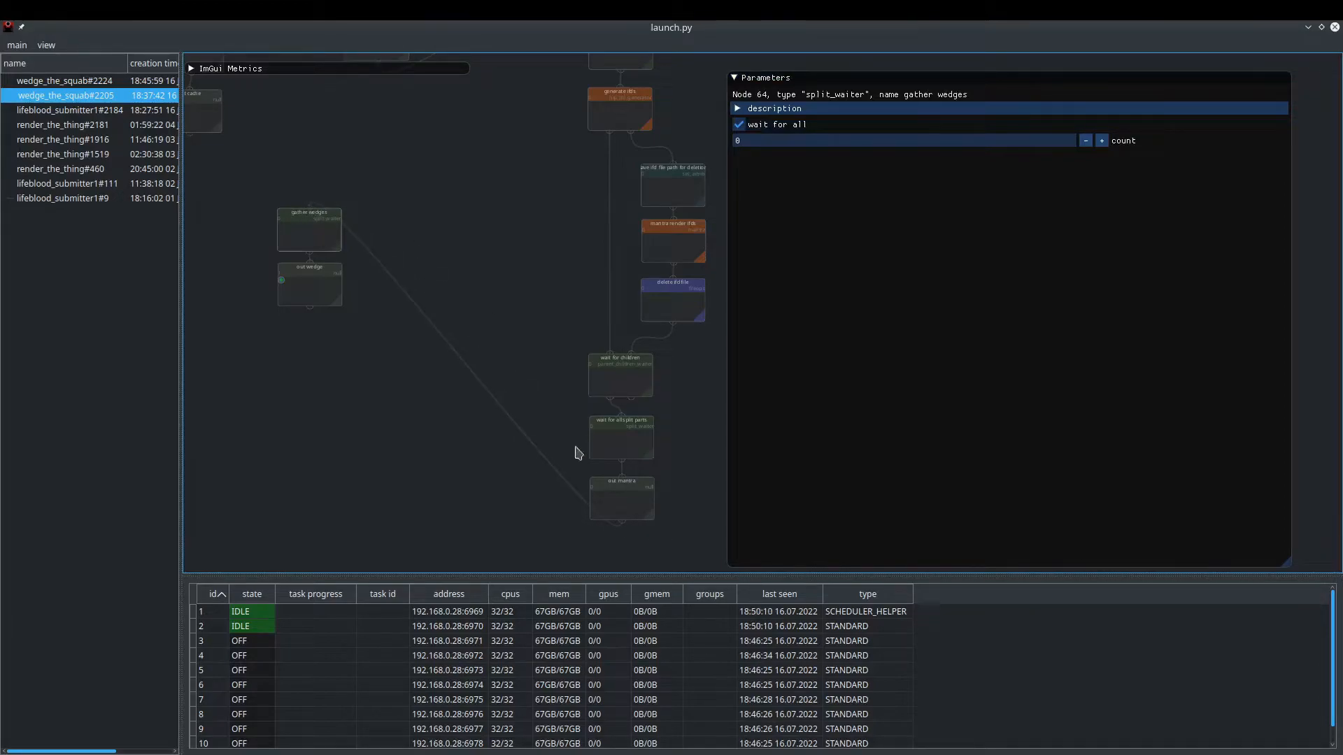
- Add one attribute entry to the gather wedges node that collects the images attribute using Append
middle_drag(442, 201, 473, 241)
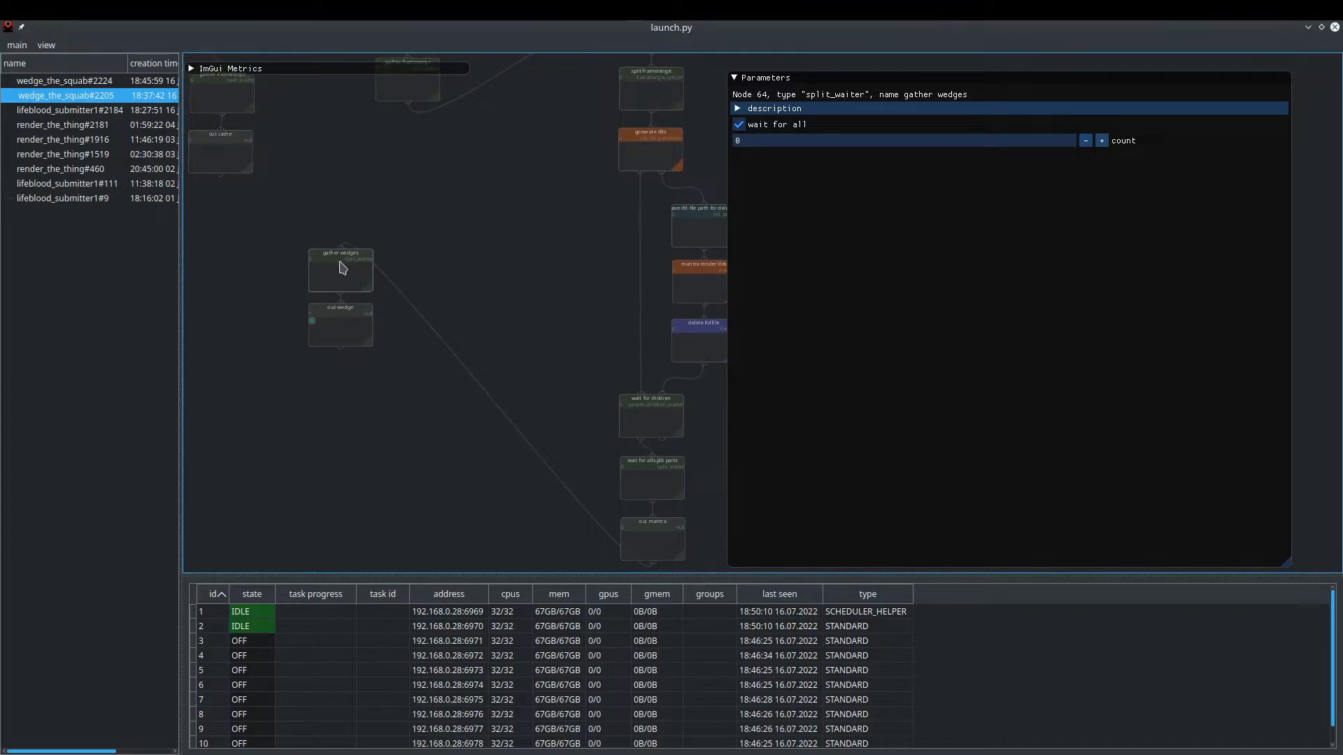
scroll(448, 266, up, 3)
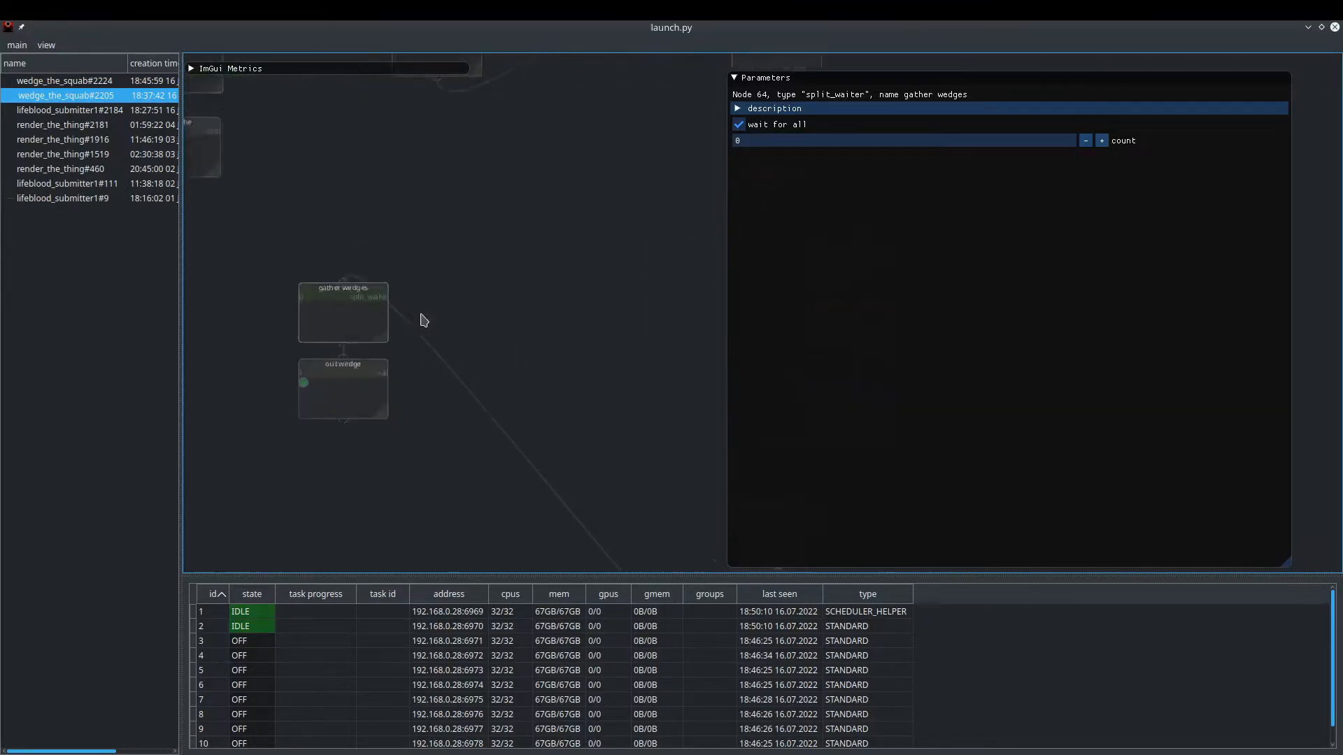
click(1102, 141)
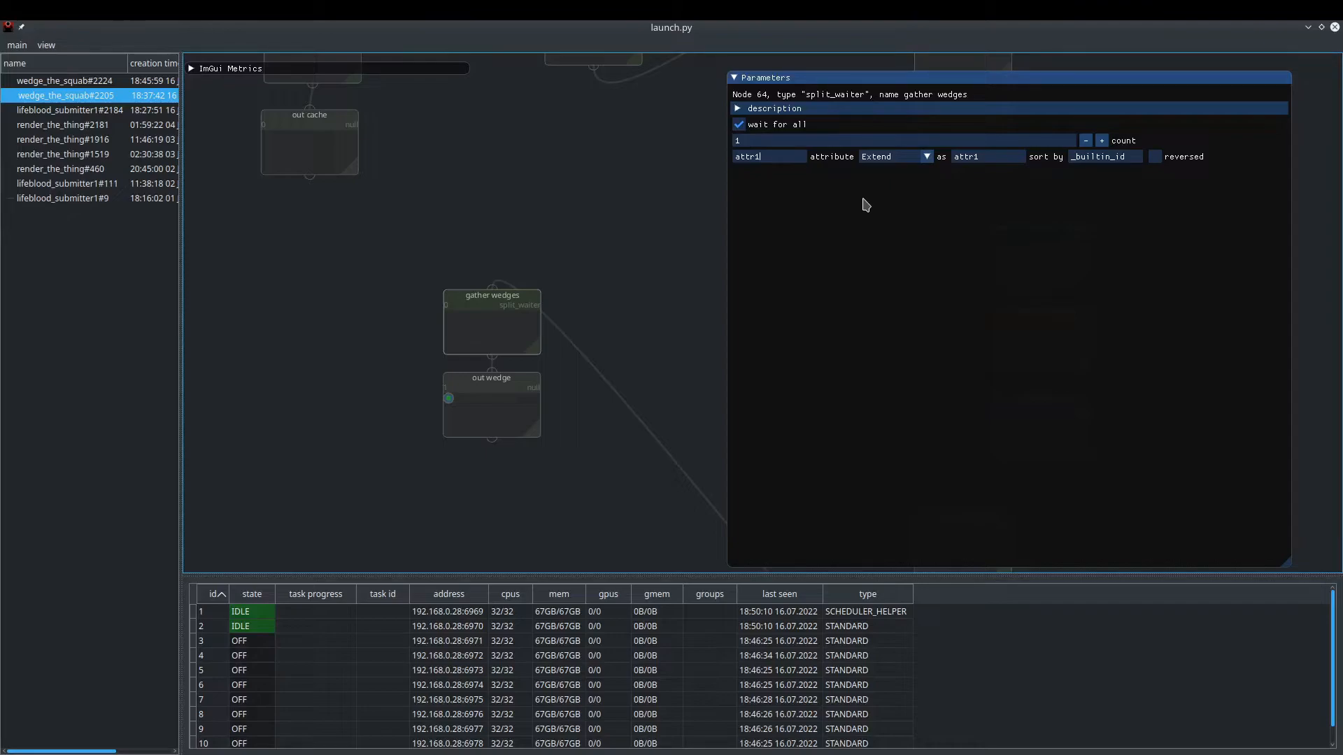
key(ctrl+a)
text(ima)
click(916, 158)
click(901, 184)
middle_drag(644, 347, 571, 347)
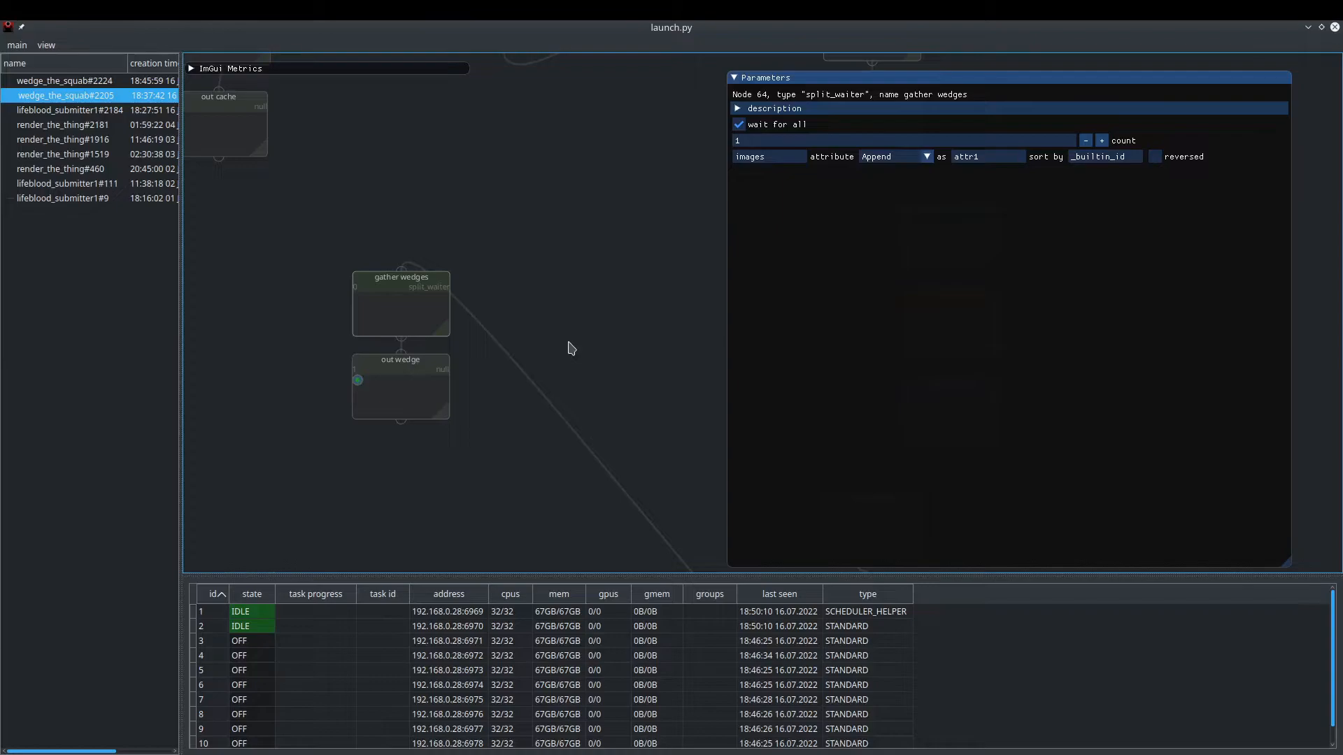
- Set the gathered attribute's output name to images and sort it by frames
click(996, 159)
click(1108, 156)
key(ctrl+a)
text(f)
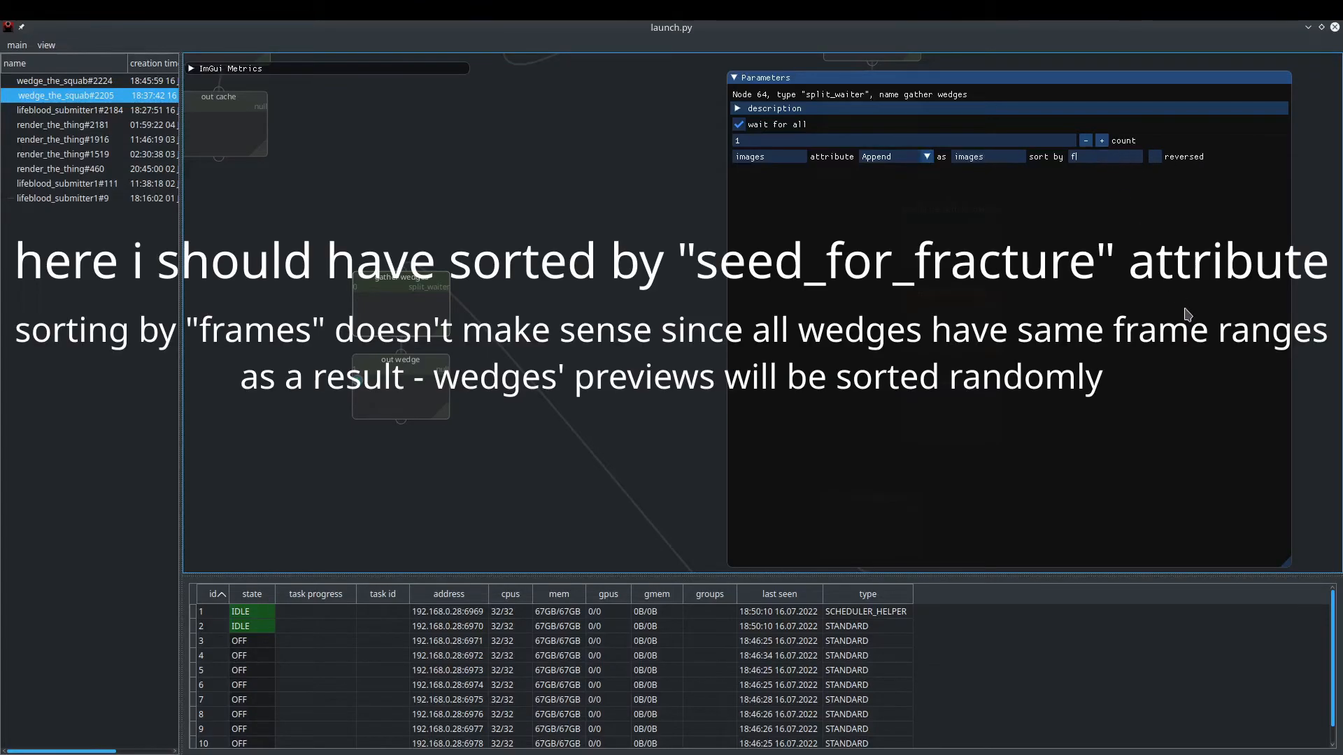
- Move the out wedge node lower and insert an ffmpeg node between gather wedges and out wedge
middle_drag(603, 400, 644, 360)
click(424, 306)
drag(425, 352, 417, 445)
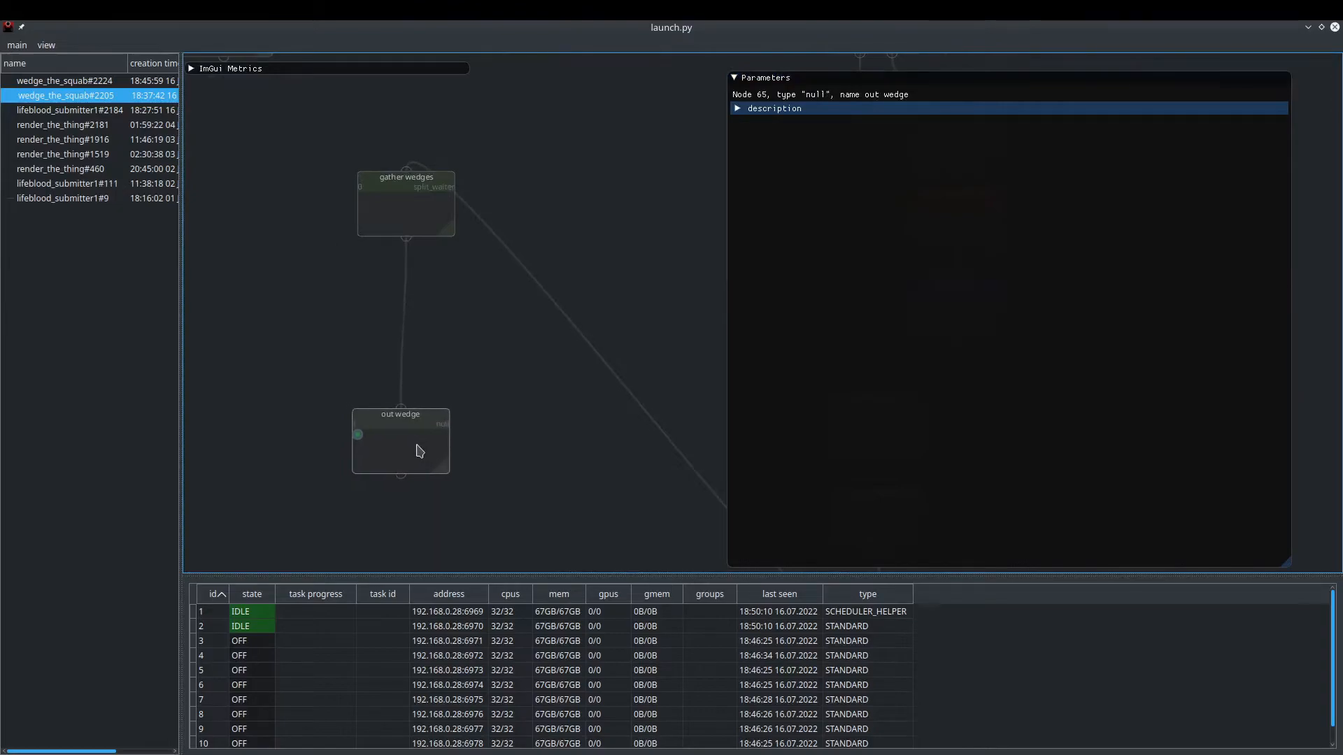
middle_drag(464, 347, 468, 379)
key(Tab)
text(ffm)
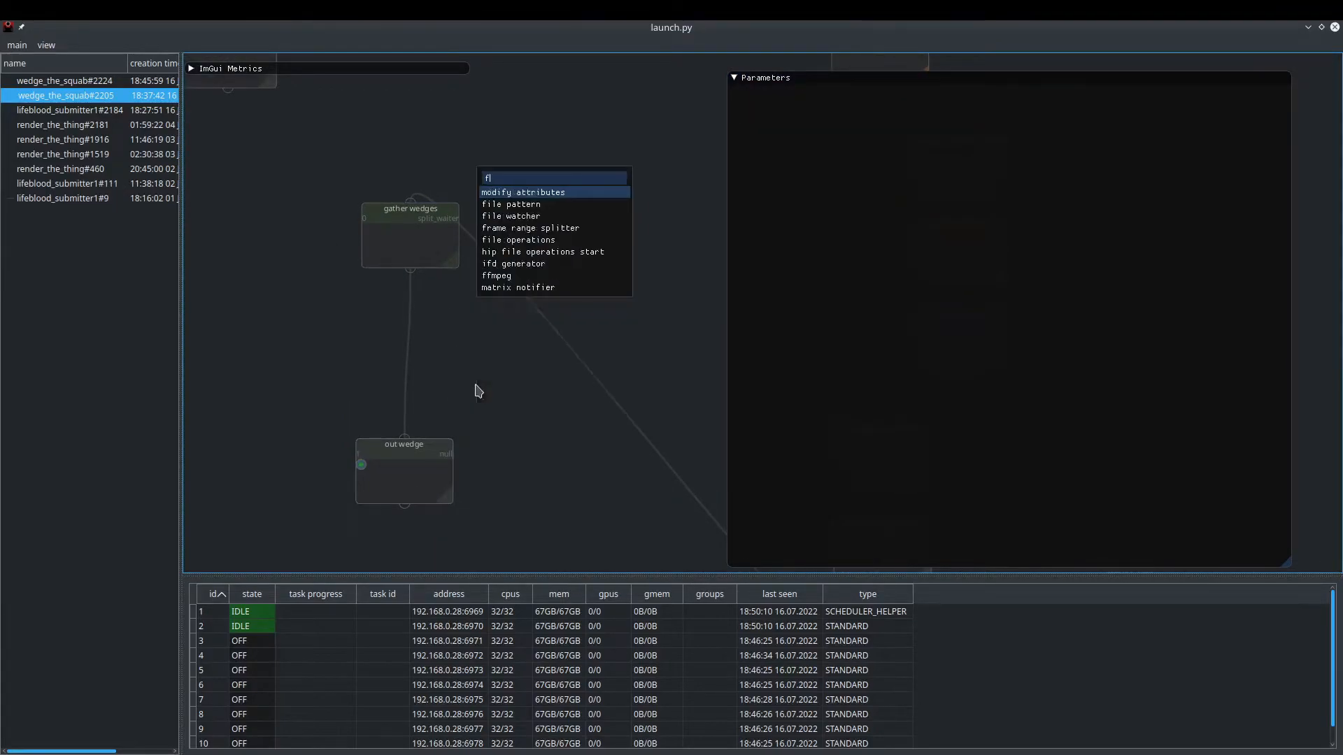
key(Return)
drag(476, 349, 427, 328)
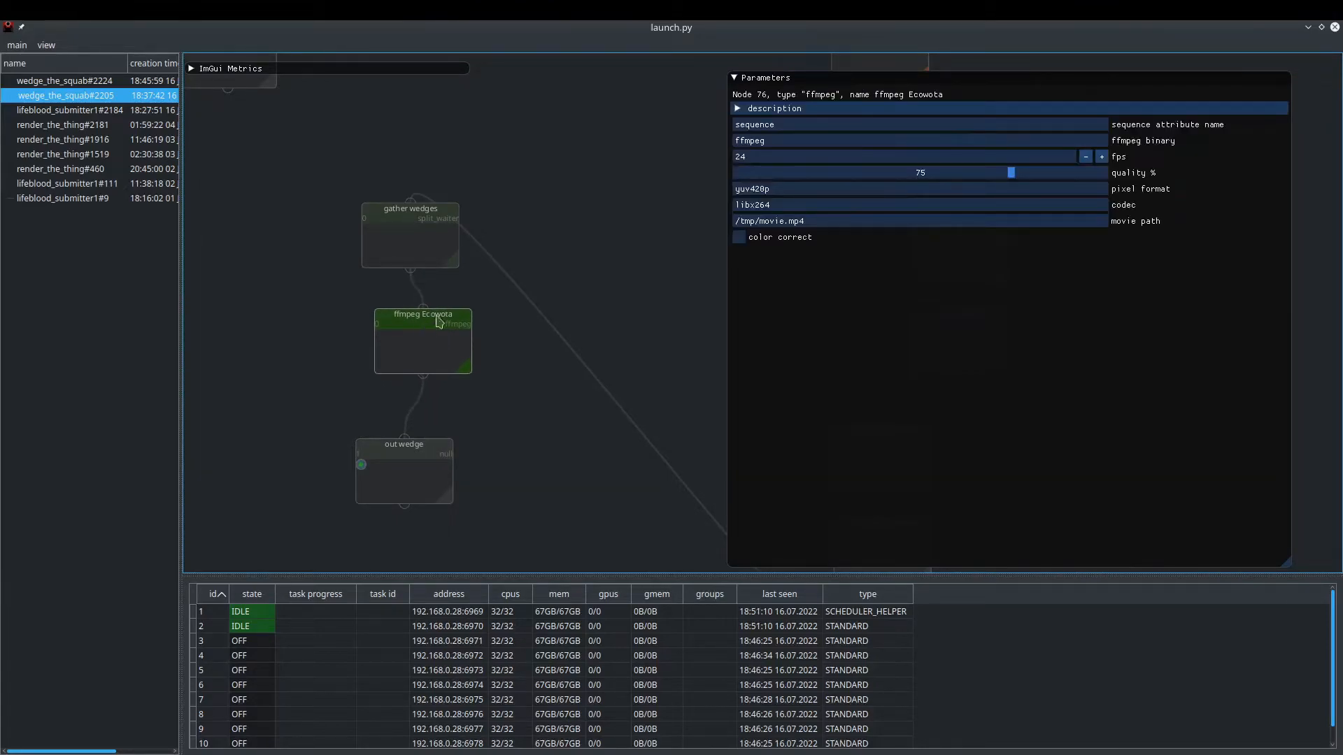
- Set the ffmpeg node's sequence attribute name to images and move the out wedge node closer beneath it
key(ctrl+a)
text(in)
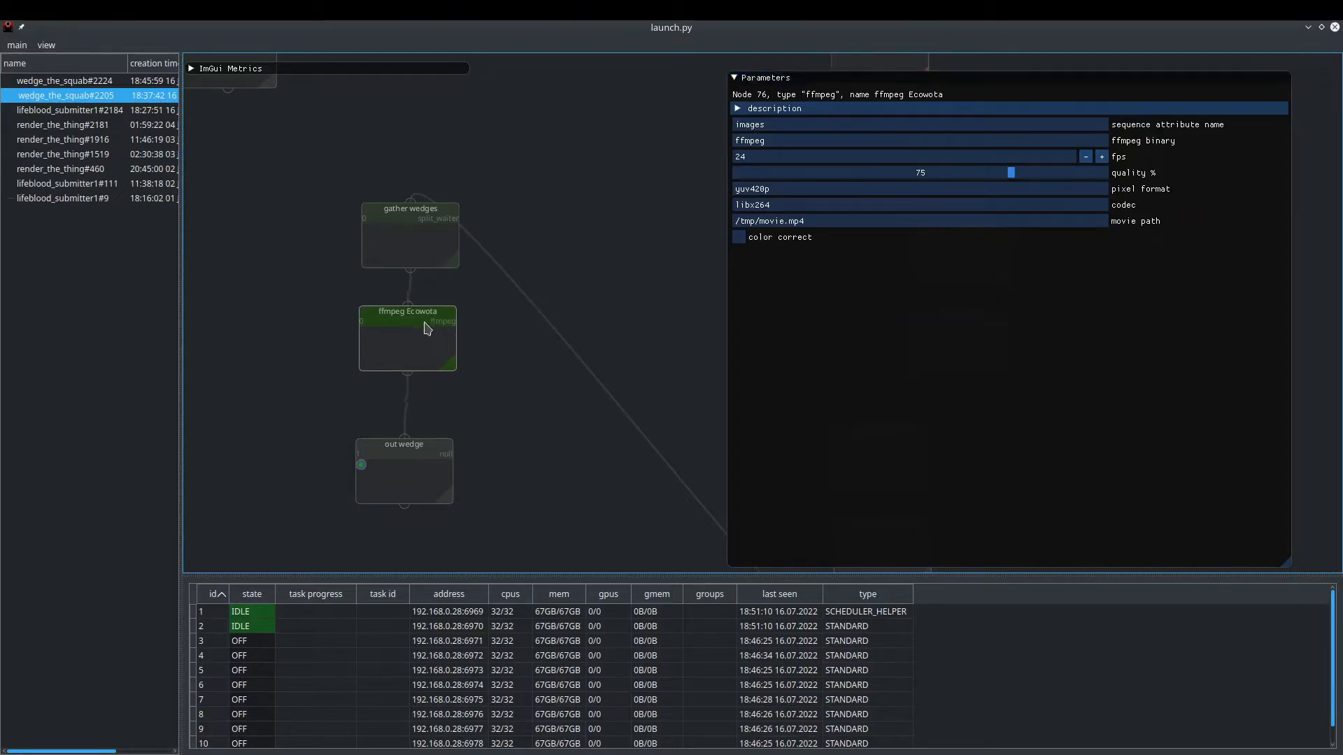
click(427, 436)
middle_drag(542, 448, 283, 375)
scroll(552, 318, down, 5)
middle_drag(575, 305, 476, 385)
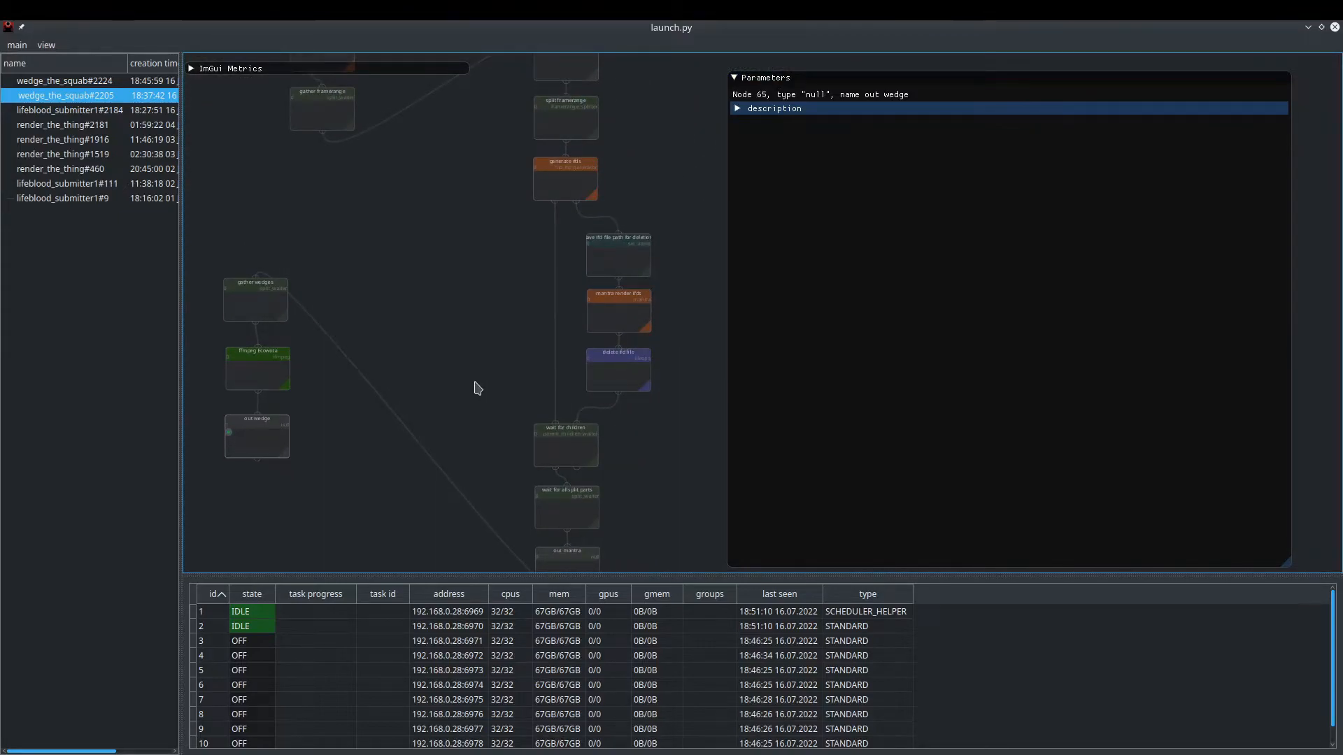
- Switch to Houdini and change the file extension of mantra_for_preview's output picture to png
key(alt+Tab)
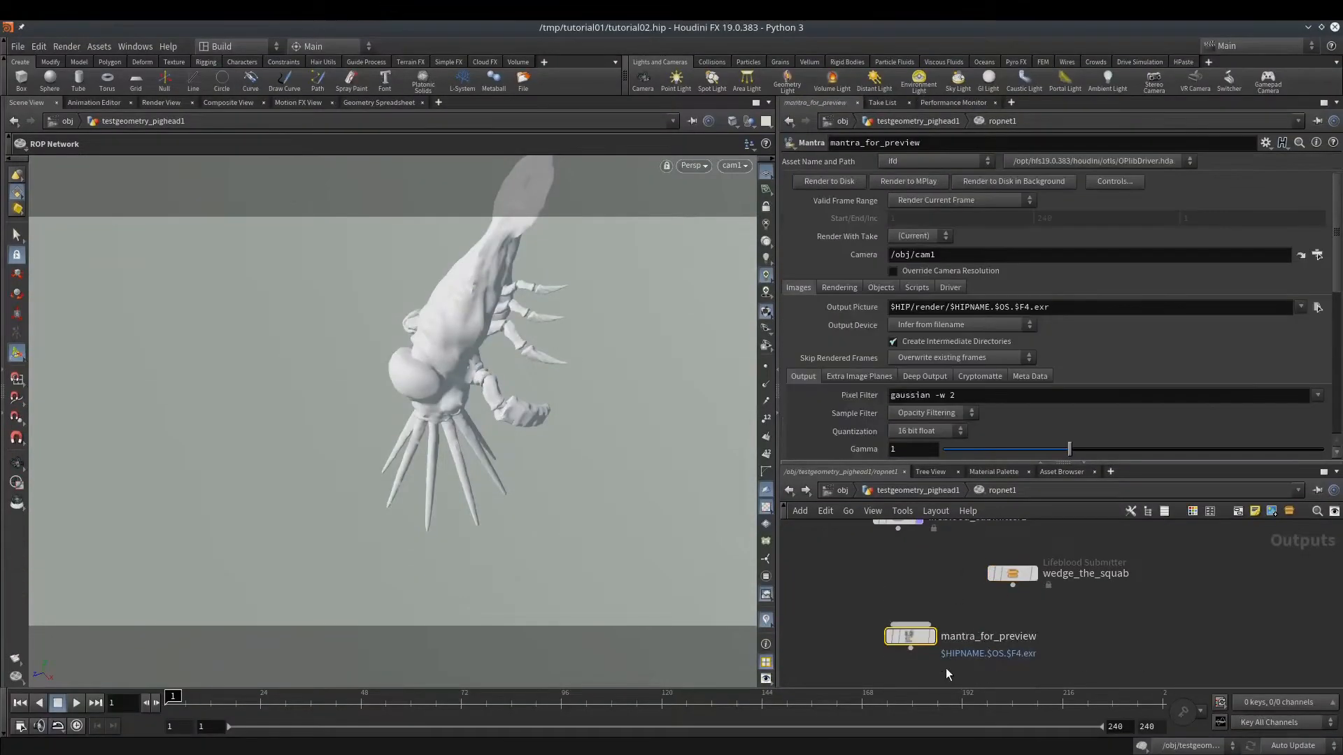
double_click(1039, 308)
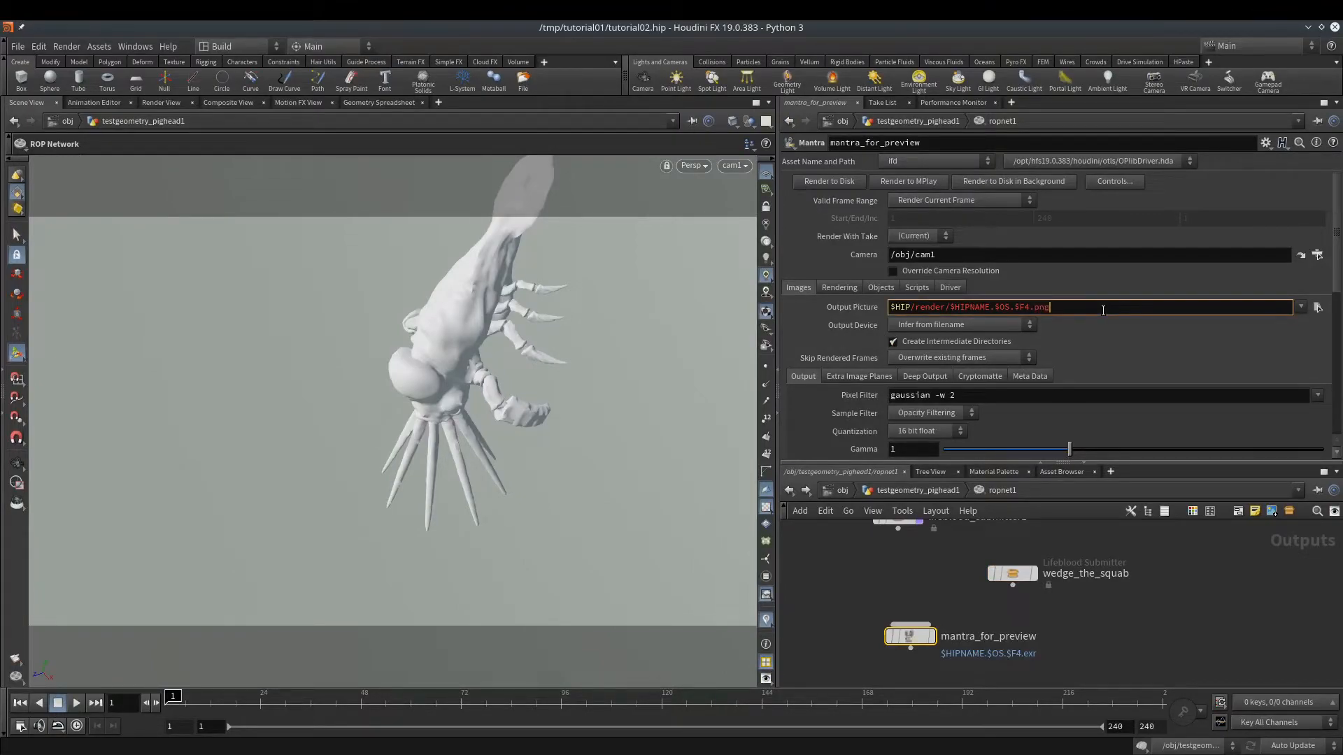
key(Return)
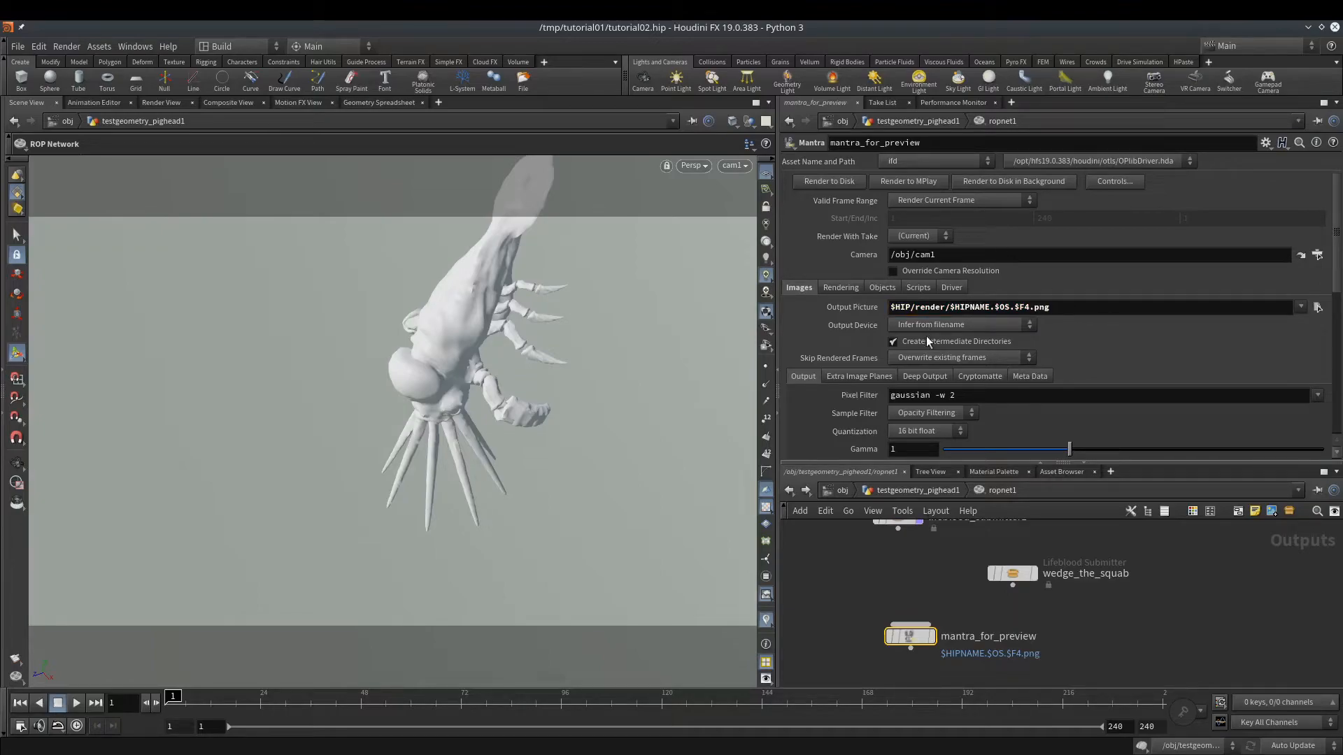
click(950, 309)
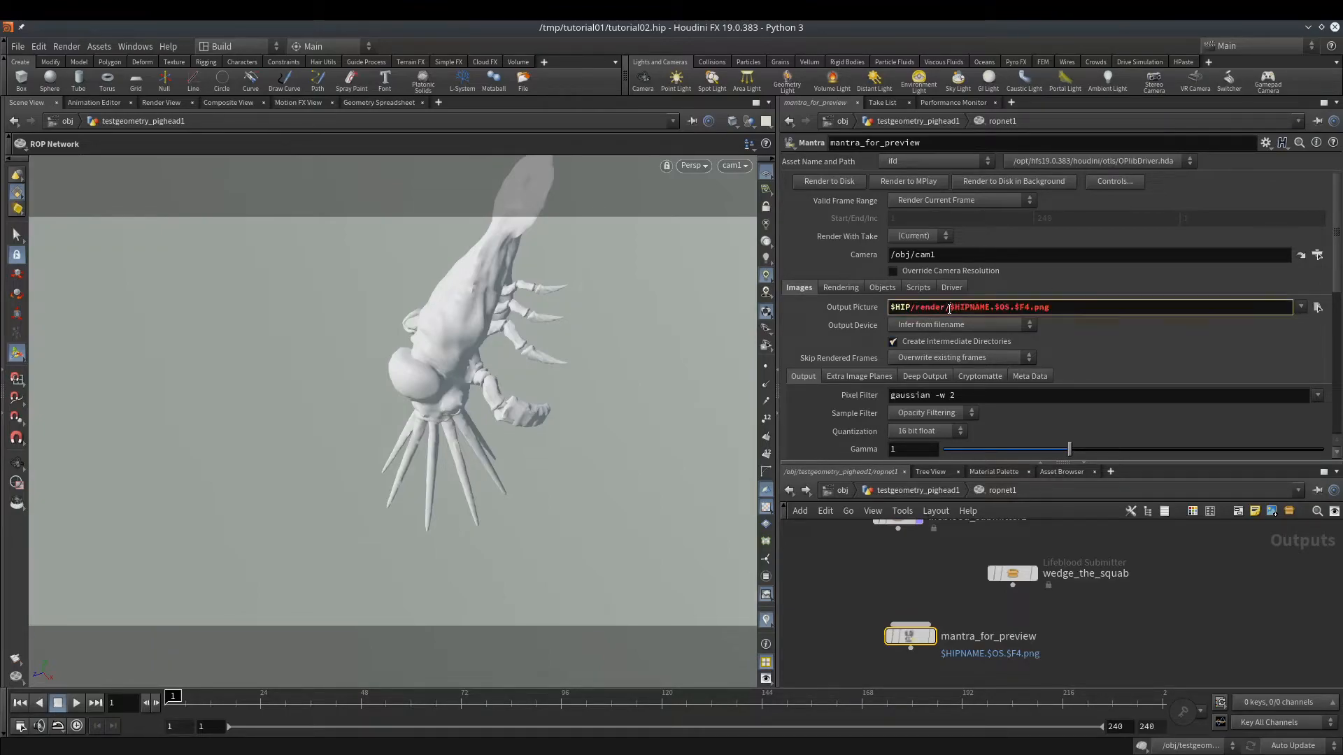
text(/)
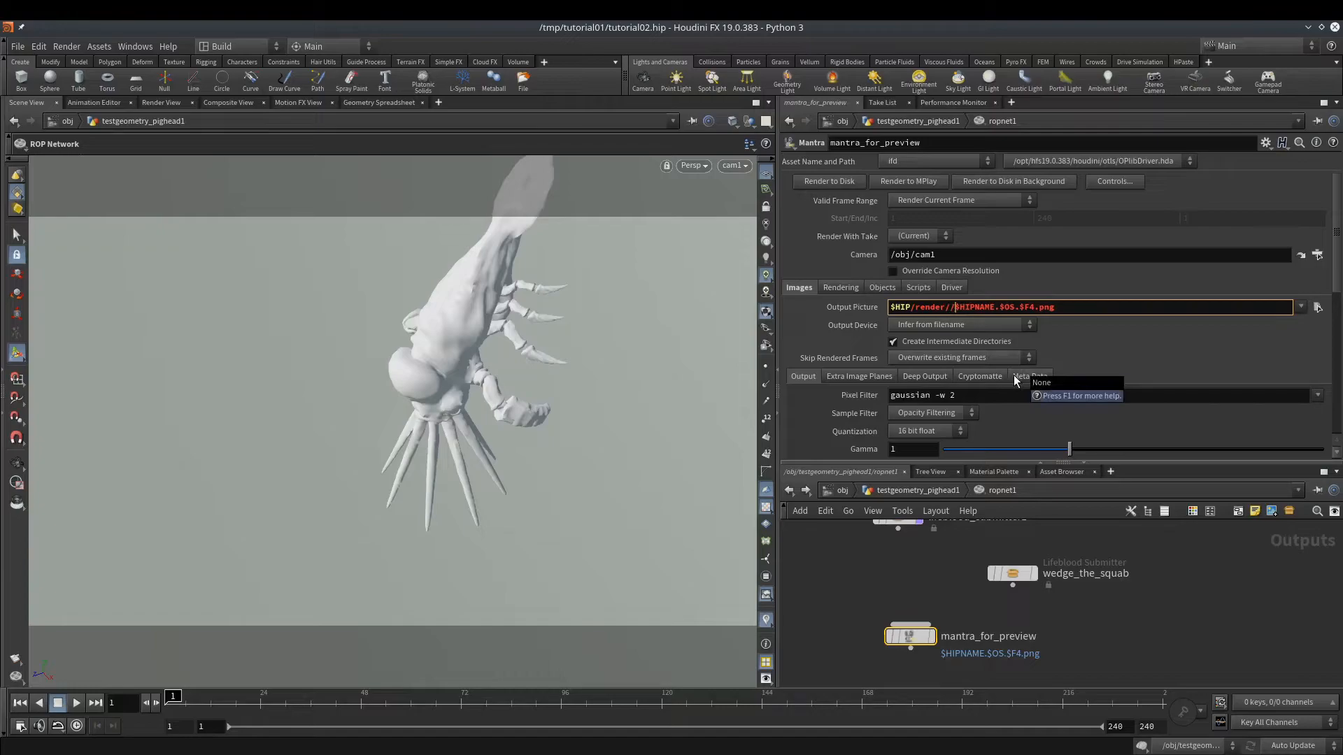
key(BackSpace)
text(_`@seed_for_fracture)
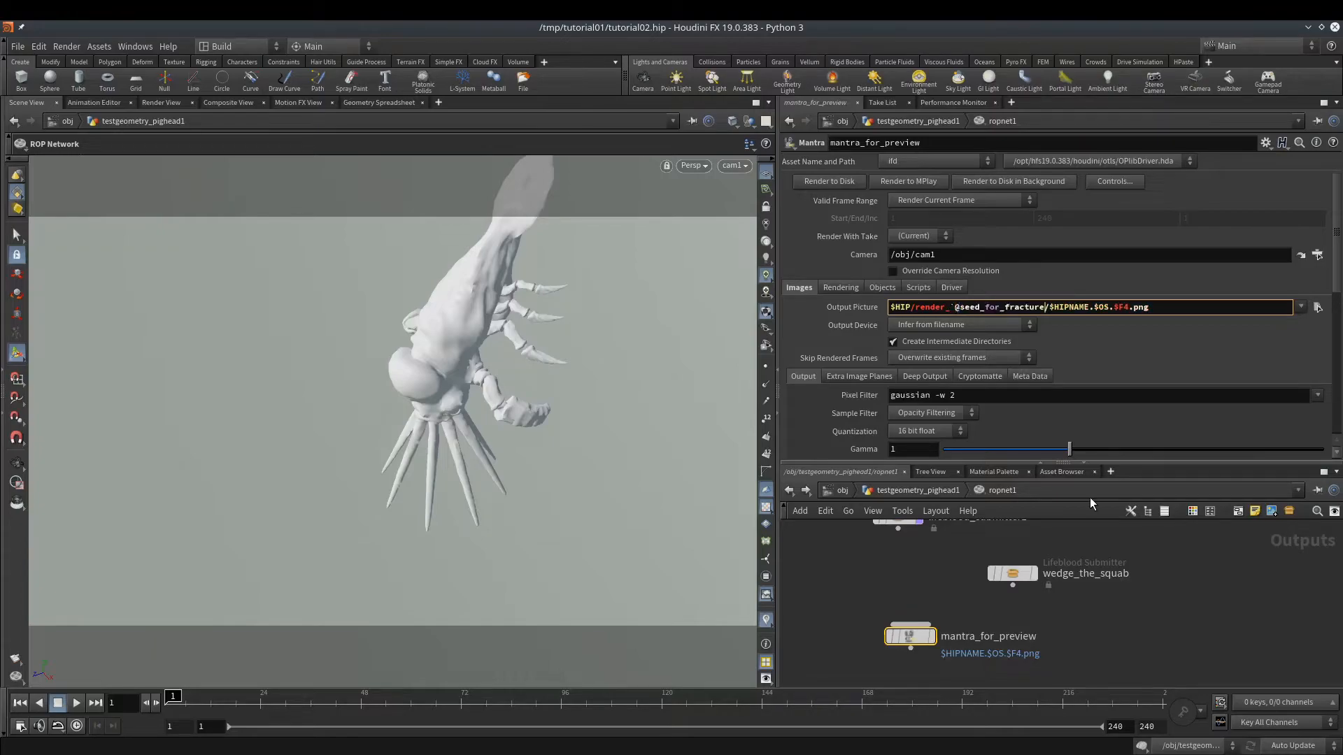
text(`)
key(Right)
key(ctrl+shift+Right)
key(ctrl+shift+Right)
text(squabb)
key(Return)
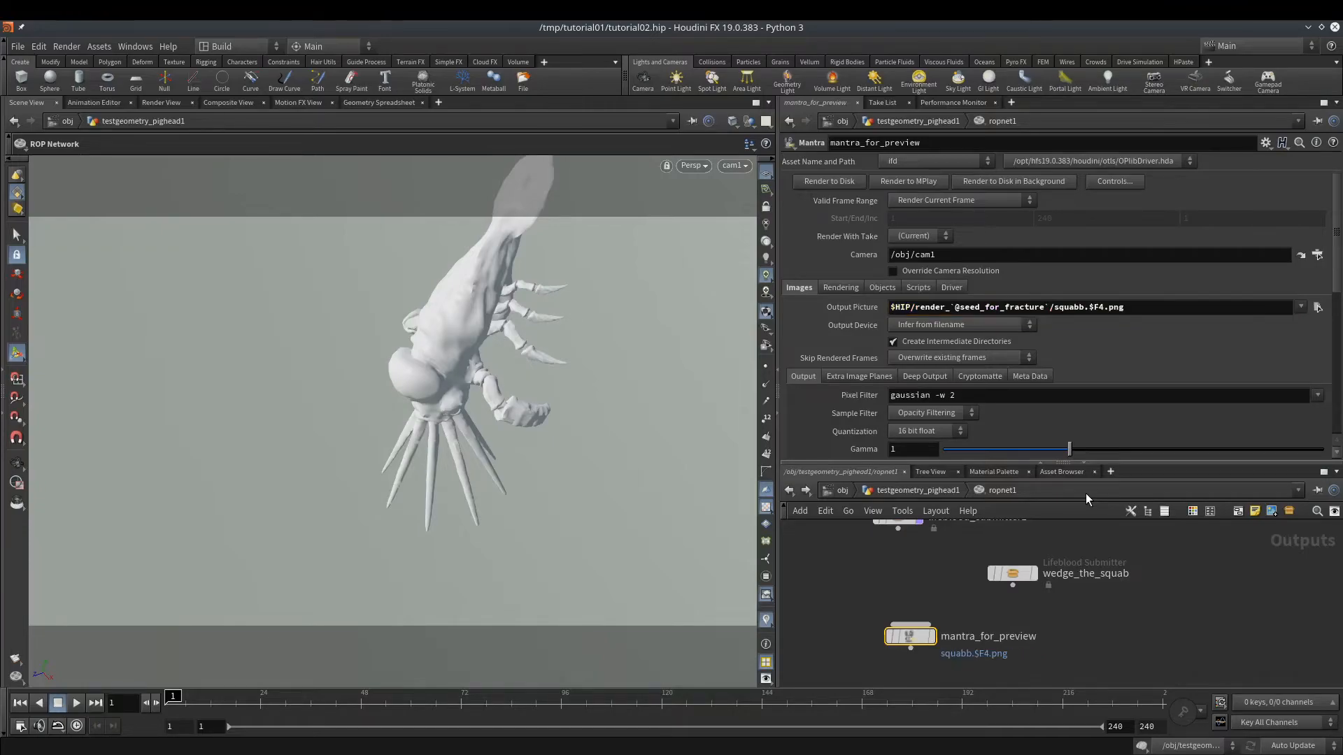
- Switch to the Lifeblood viewer and check which attribute the generate ifds node uses as its mantra node path
key(alt+Tab)
middle_drag(488, 238, 474, 401)
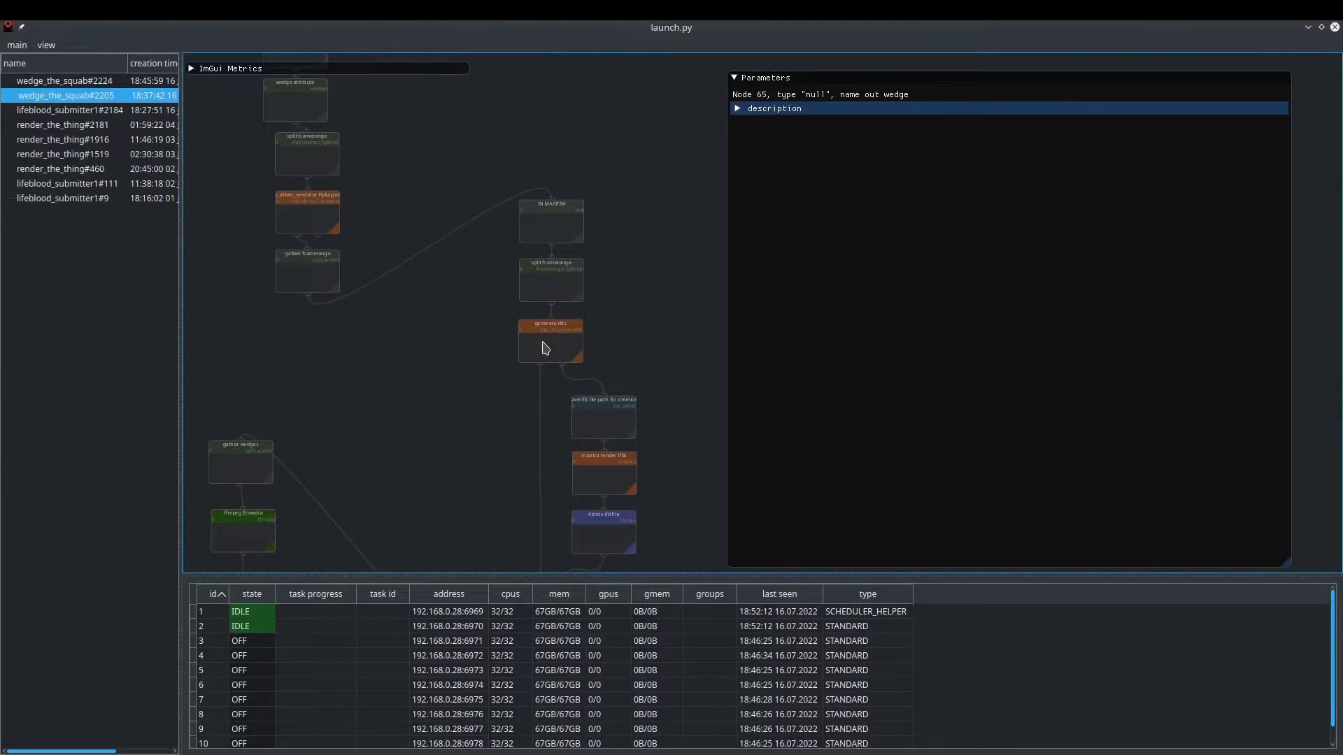
click(543, 345)
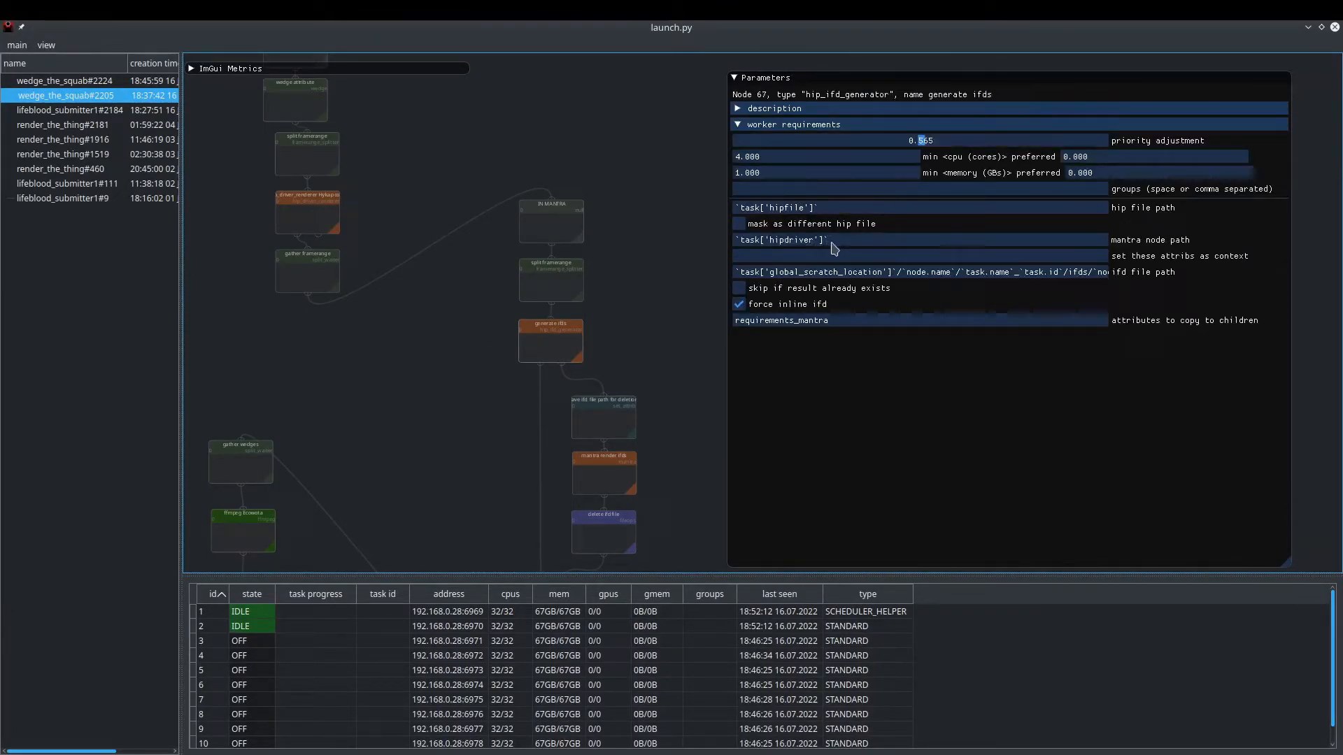
click(481, 371)
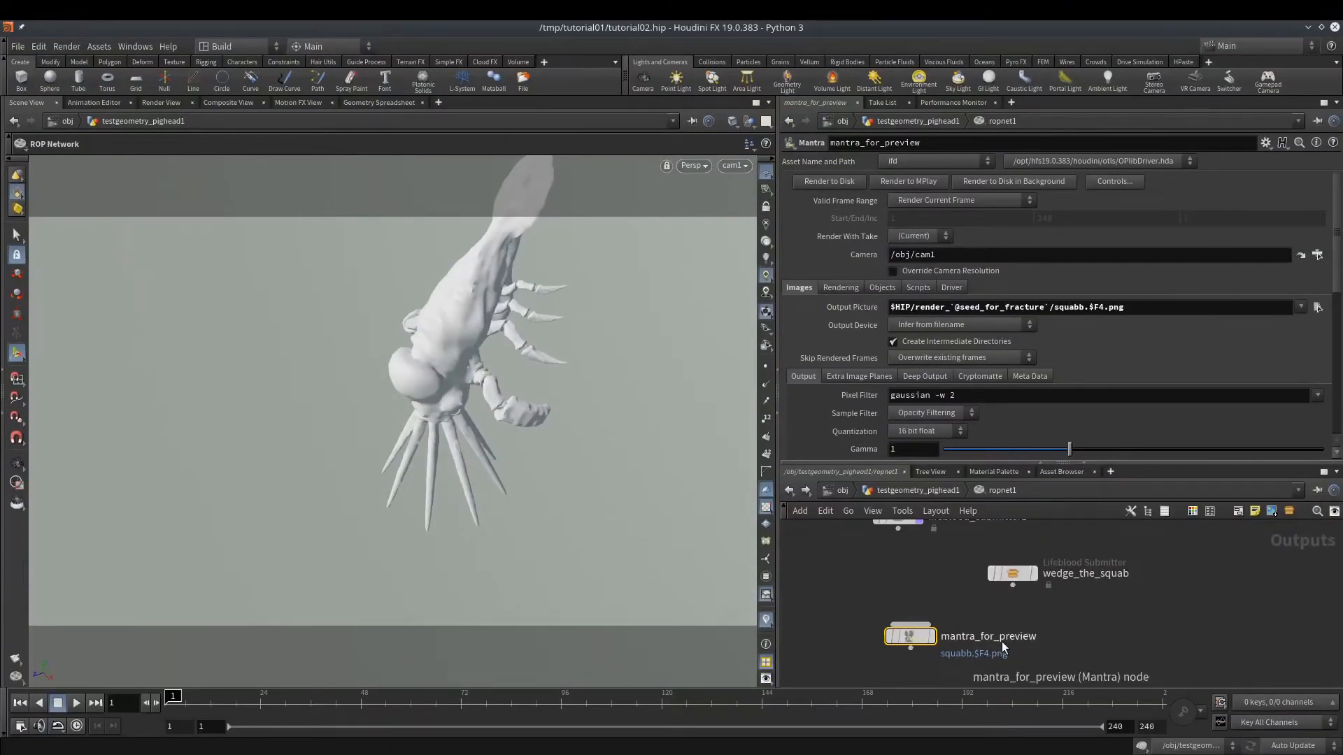
- In Houdini, copy the mantra_for_preview node and add a new task attribute to the wedge_the_squab submitter
key(ctrl+c)
click(1014, 575)
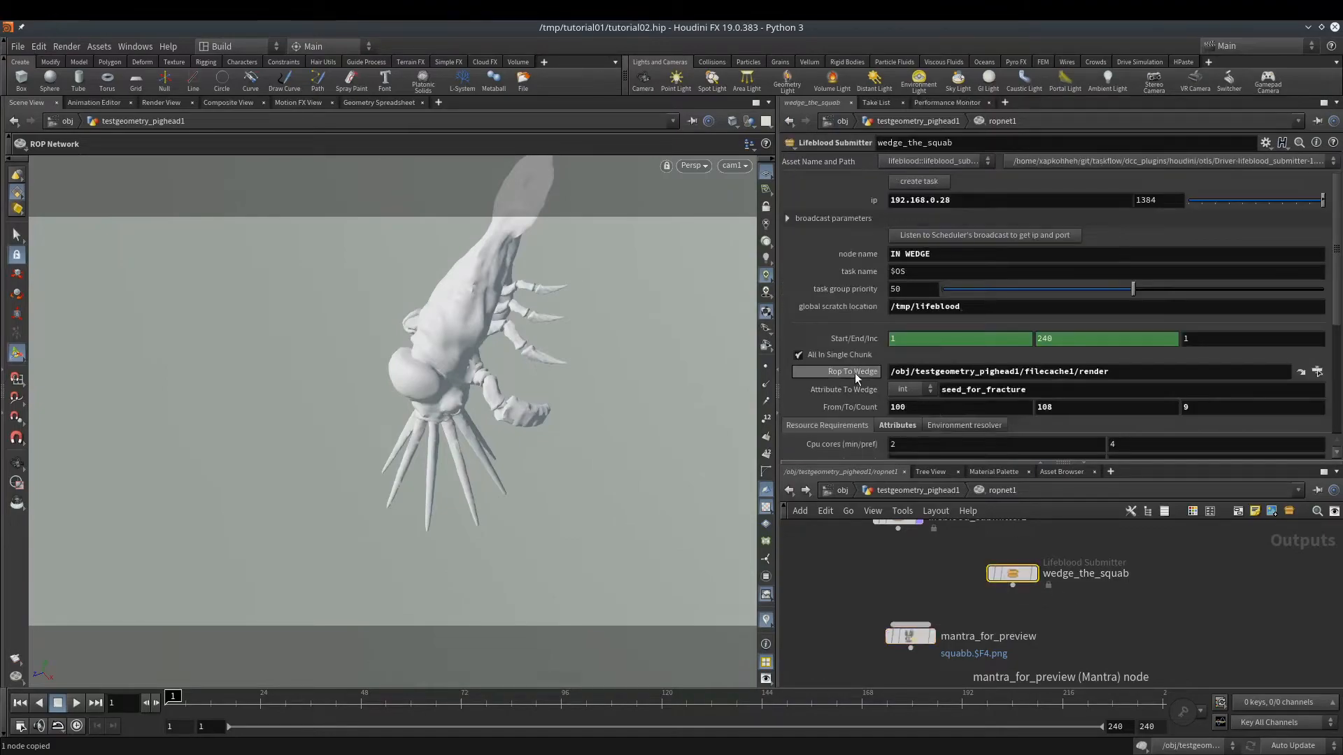
scroll(855, 373, down, 2)
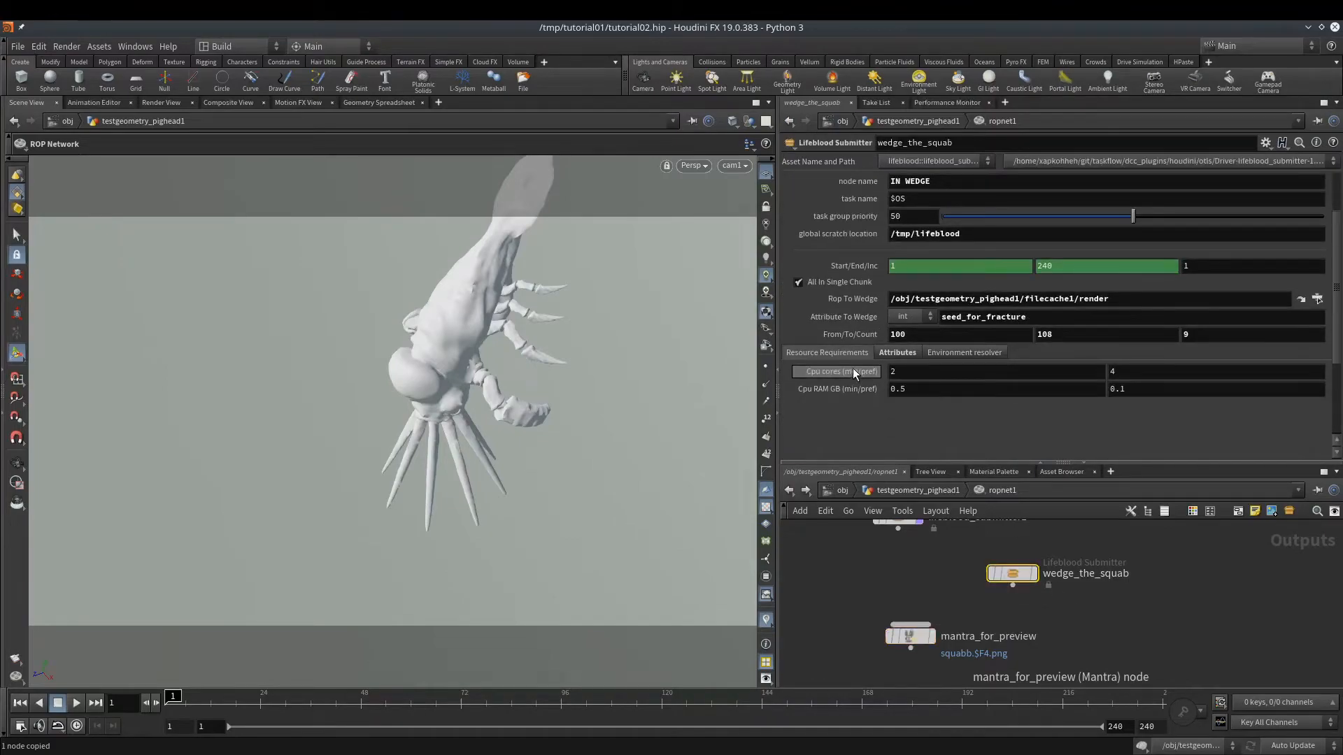
click(895, 353)
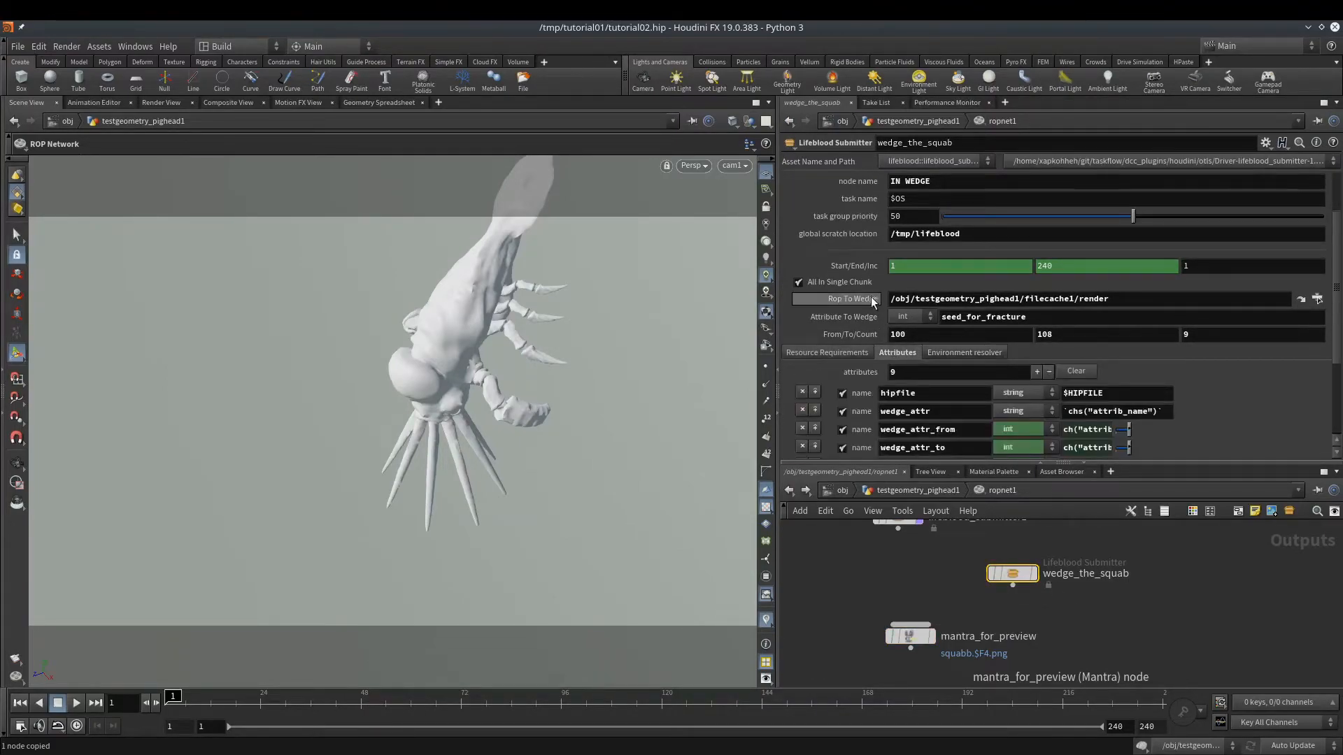
scroll(867, 296, down, 4)
click(1035, 241)
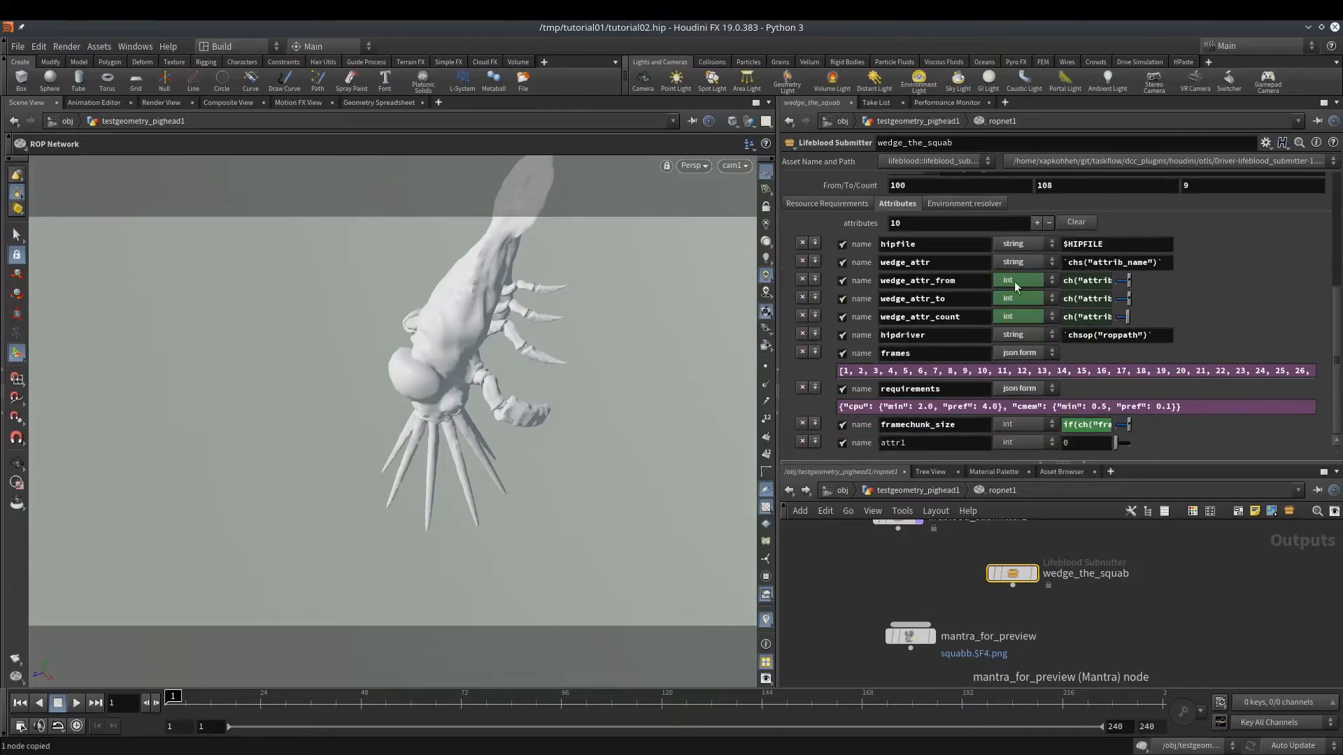
- Make the new attribute a string and paste the copied mantra_for_preview node path as its value
click(1038, 444)
click(1010, 484)
click(1089, 445)
key(ctrl+v)
click(1253, 564)
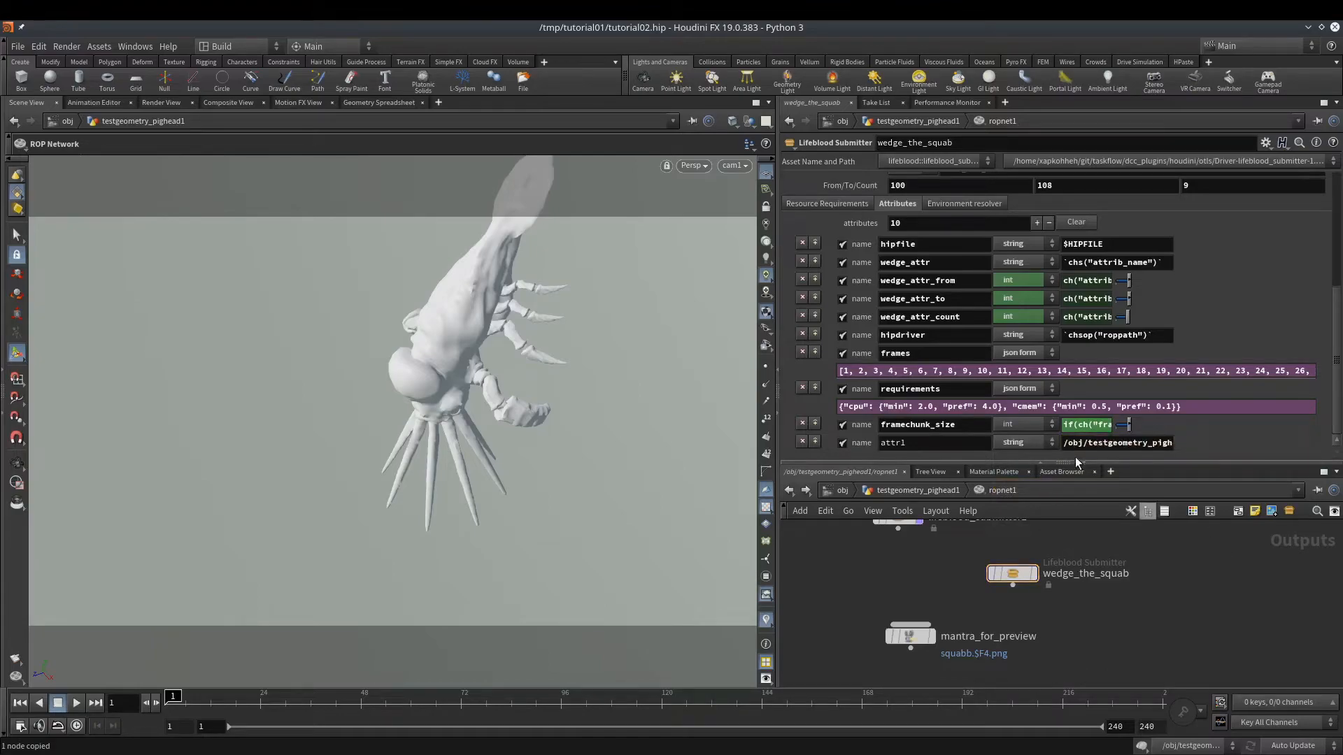
- Rename the new string attribute hipdriver_mantra
double_click(938, 445)
text(hip)
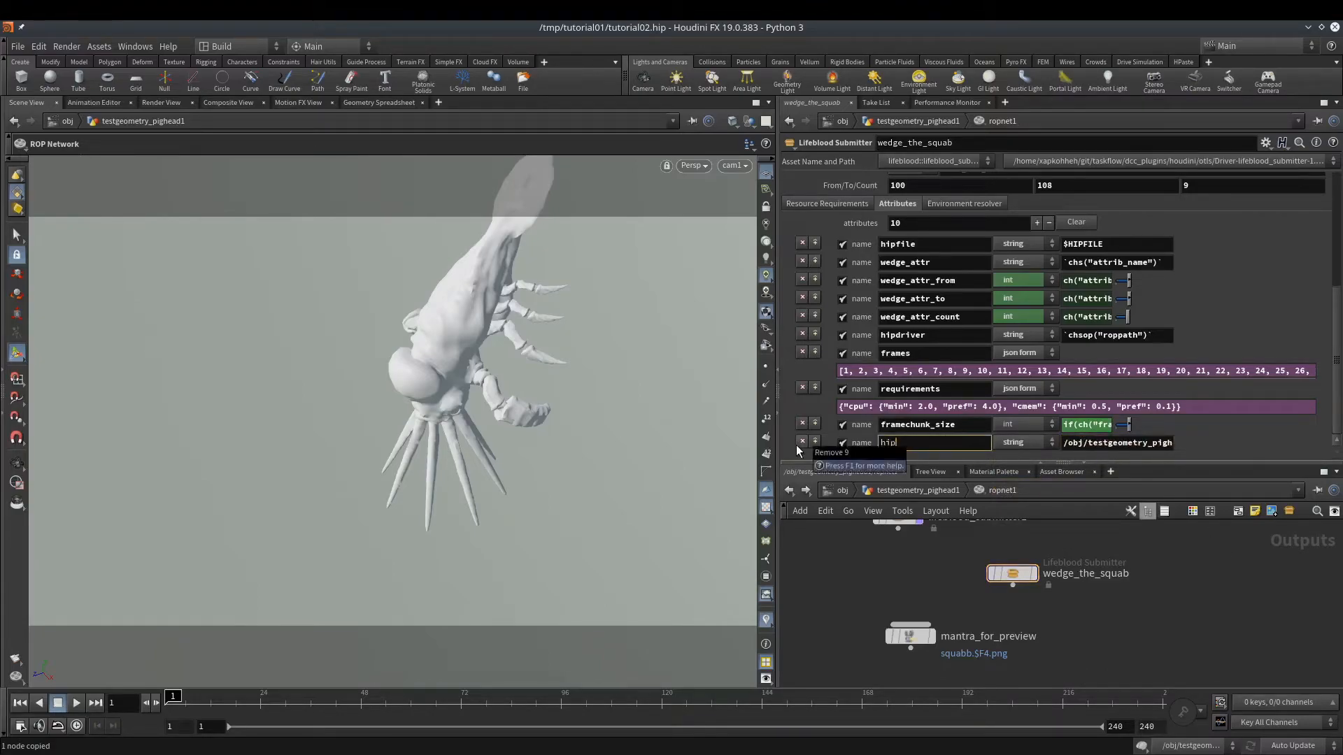
text(driver_mantra)
key(Return)
click(939, 336)
drag(936, 335, 864, 337)
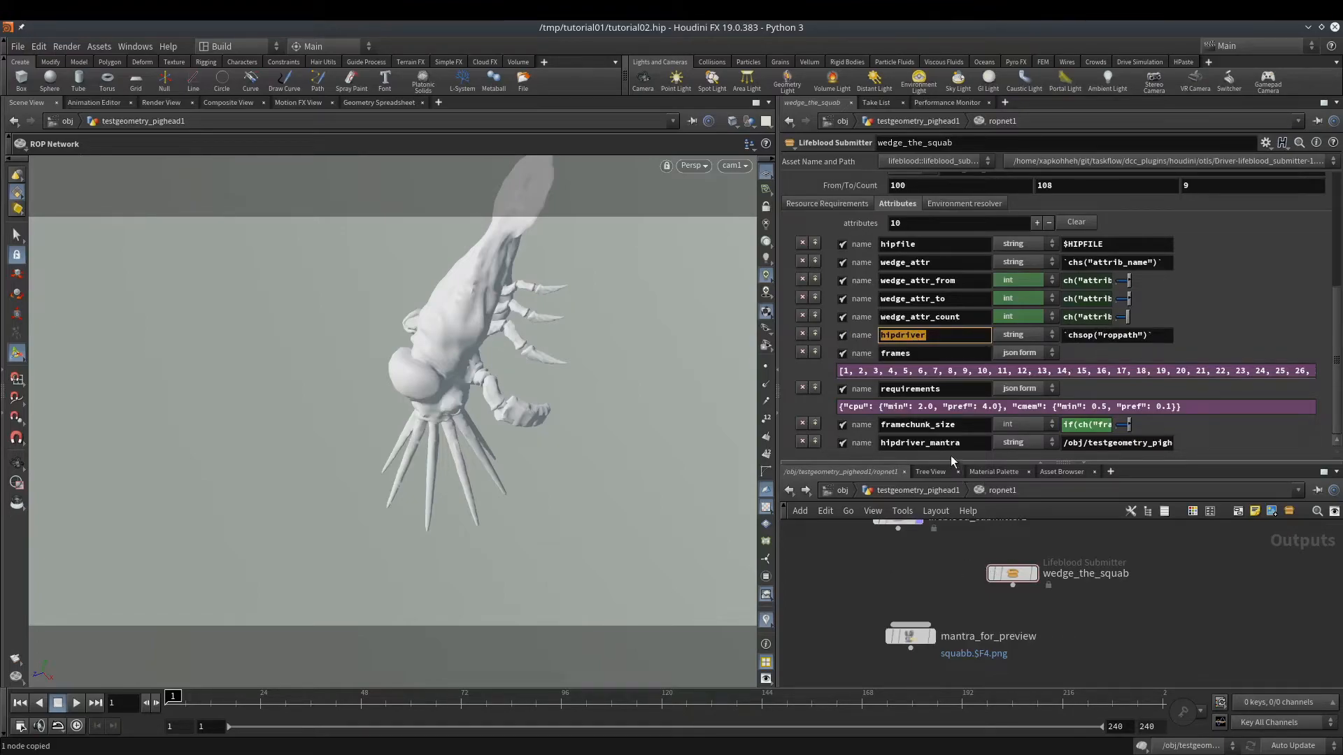
click(969, 441)
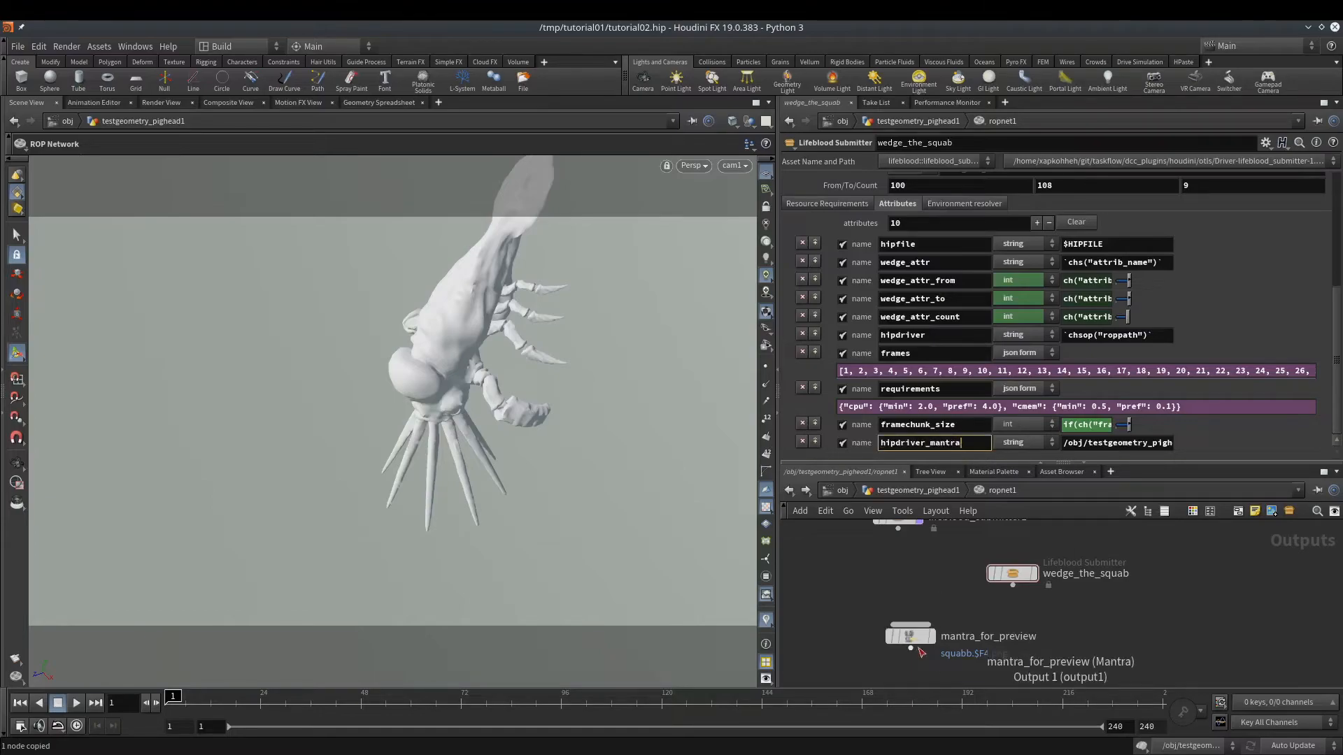
- Switch to the Lifeblood viewer and add a set attributes node in the free space above IN MANTRA
key(alt+Tab)
middle_drag(358, 301, 338, 458)
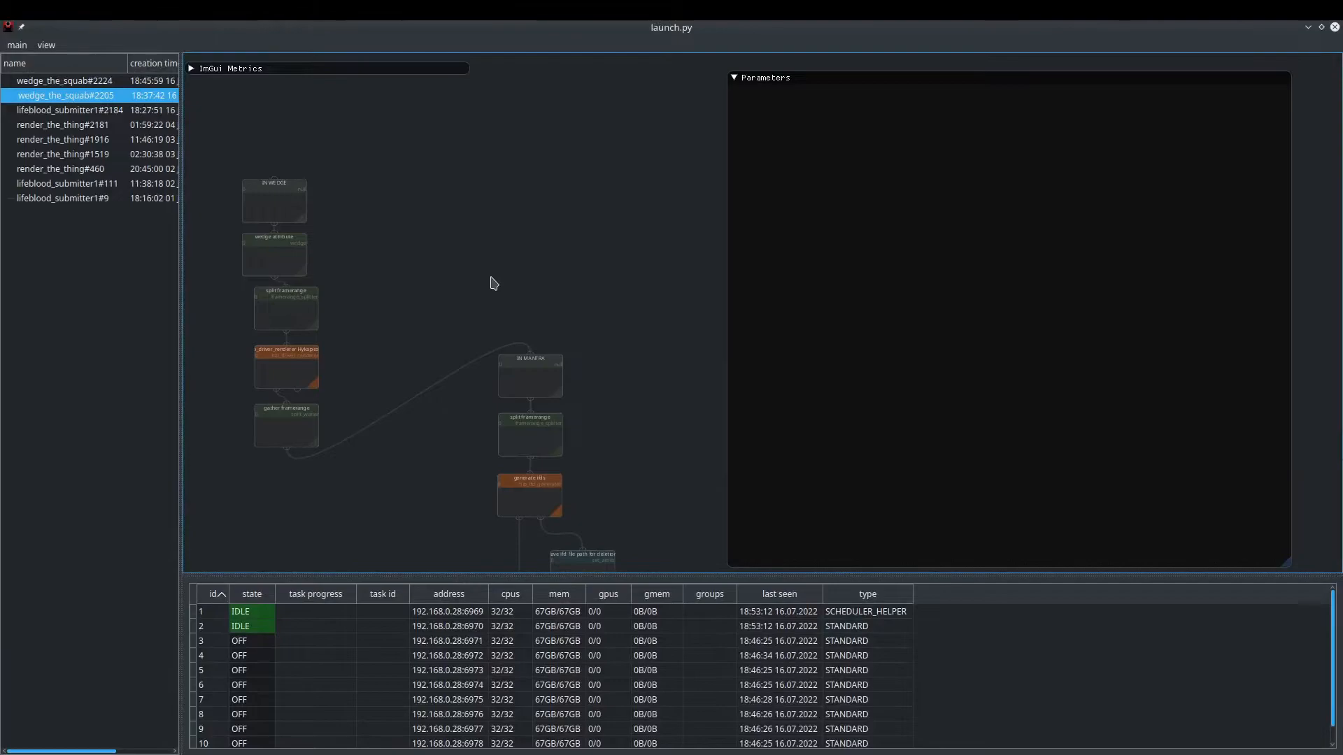
key(Tab)
text(set)
key(Return)
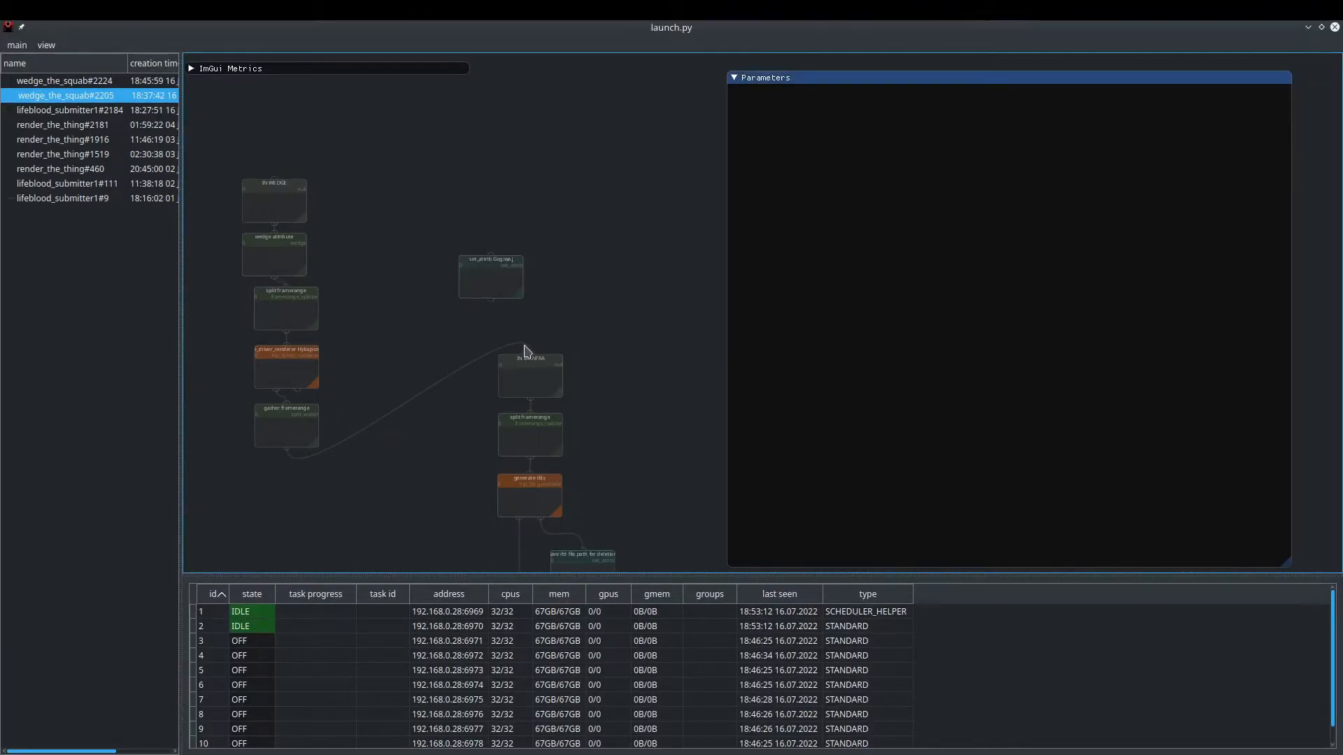
- Wire the new set attributes node between the wedge chain's gather framerange node and IN MANTRA, aligning it directly above IN MANTRA
drag(524, 345, 484, 252)
drag(495, 311, 530, 350)
drag(492, 275, 532, 308)
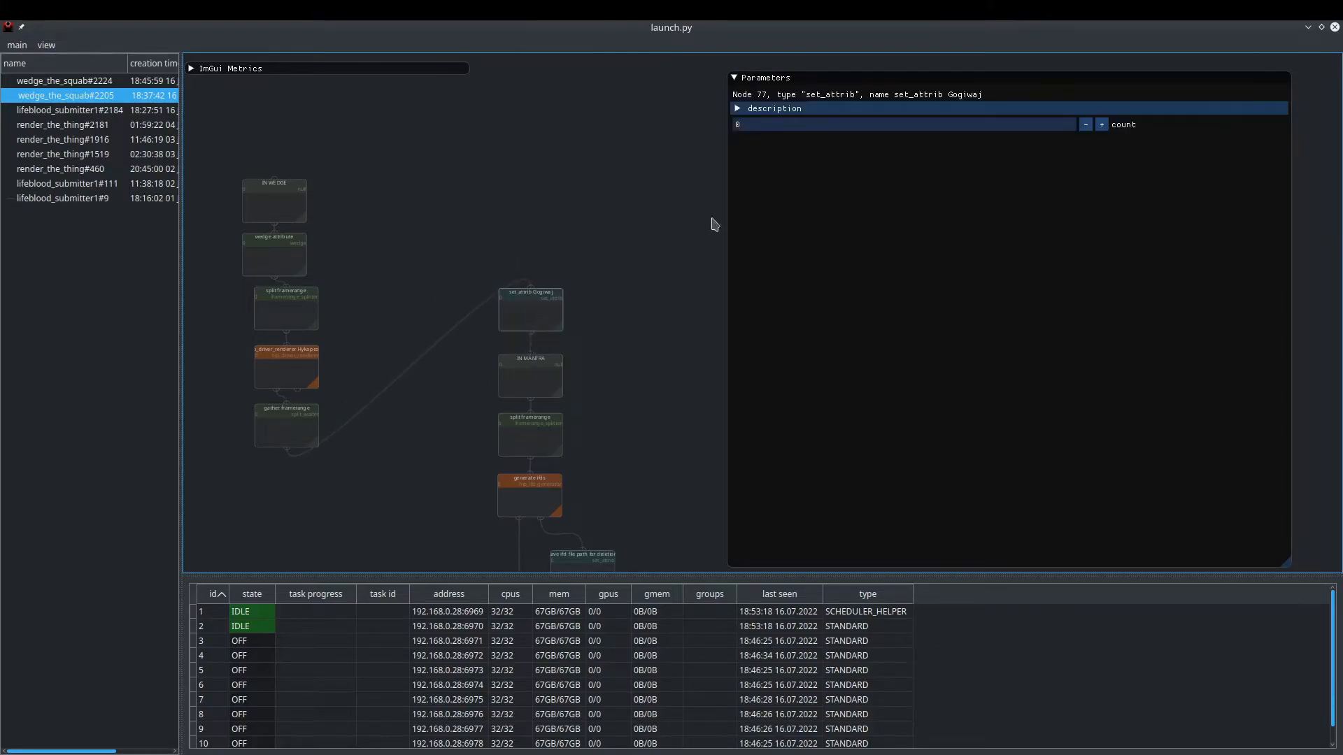
- Add one attribute named hipdriver to the set attributes node, make it a string, and enter a backtick expression as its value
click(1098, 128)
click(779, 143)
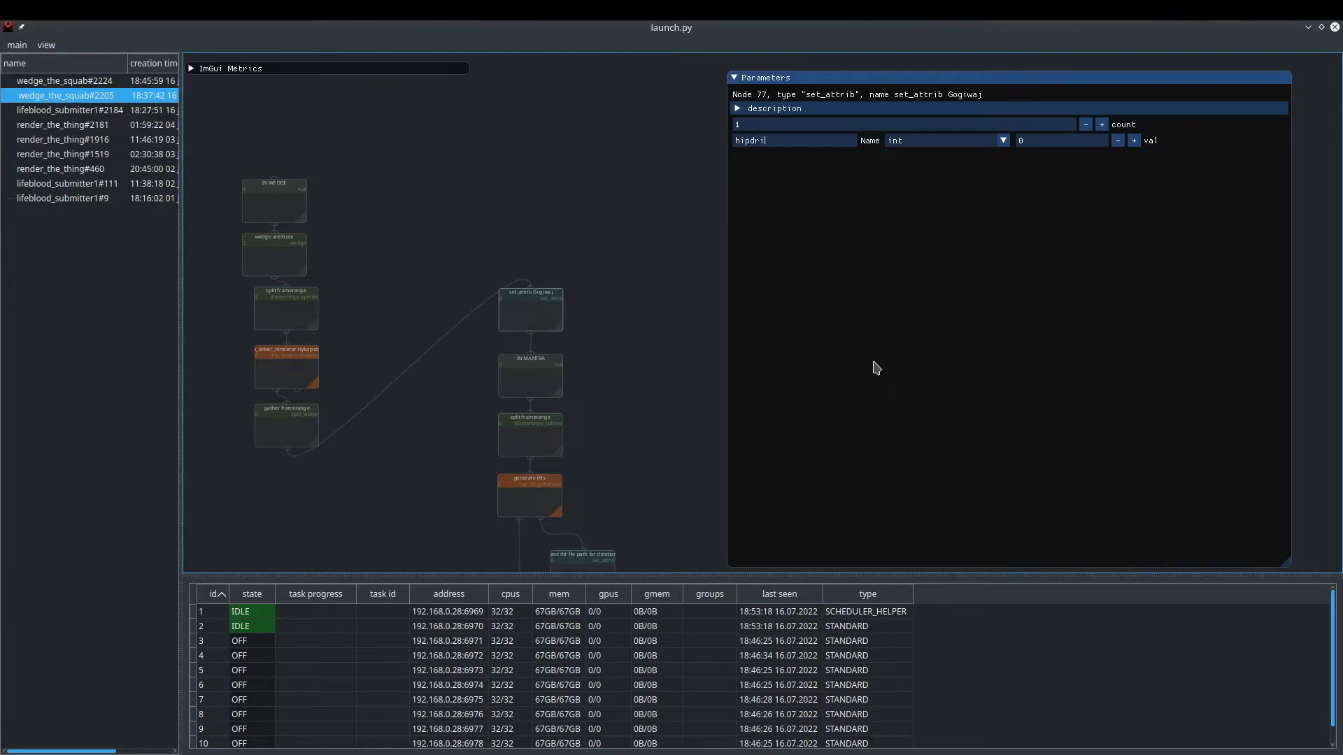
click(1002, 140)
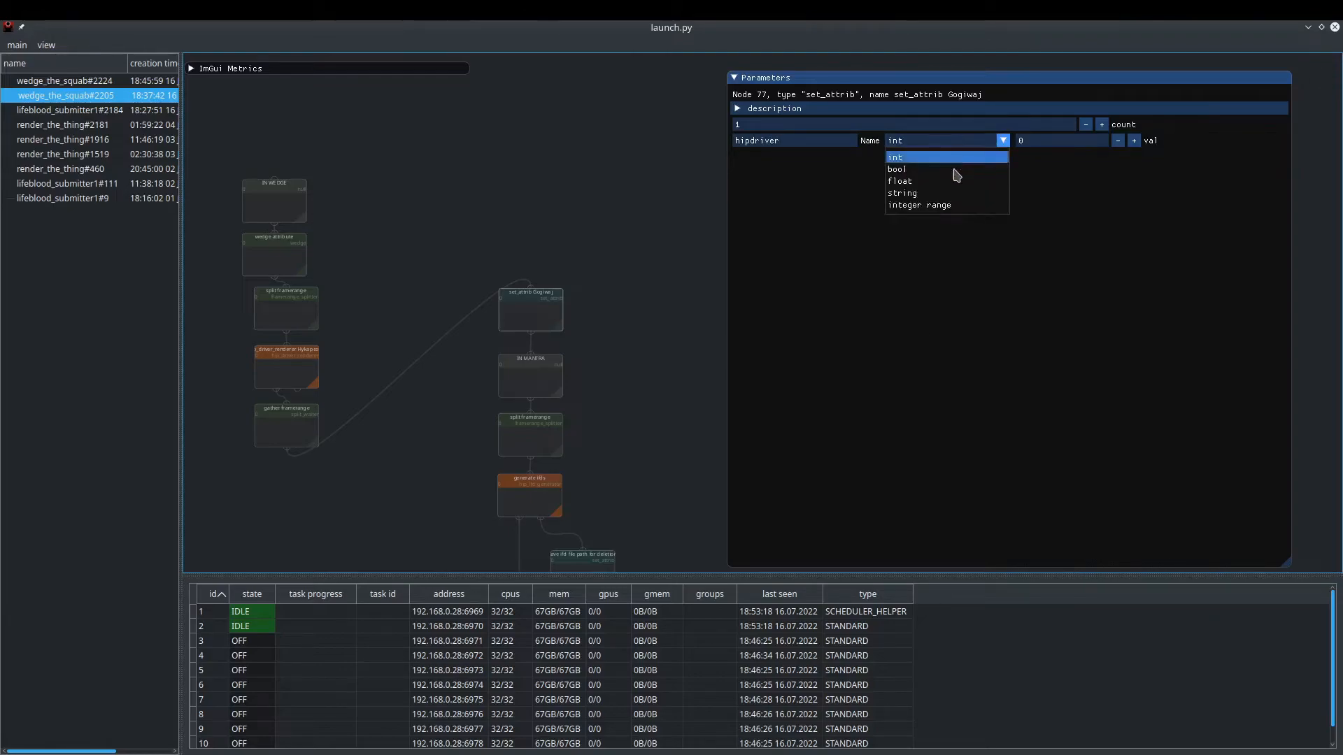
click(941, 190)
click(1072, 143)
text(`)
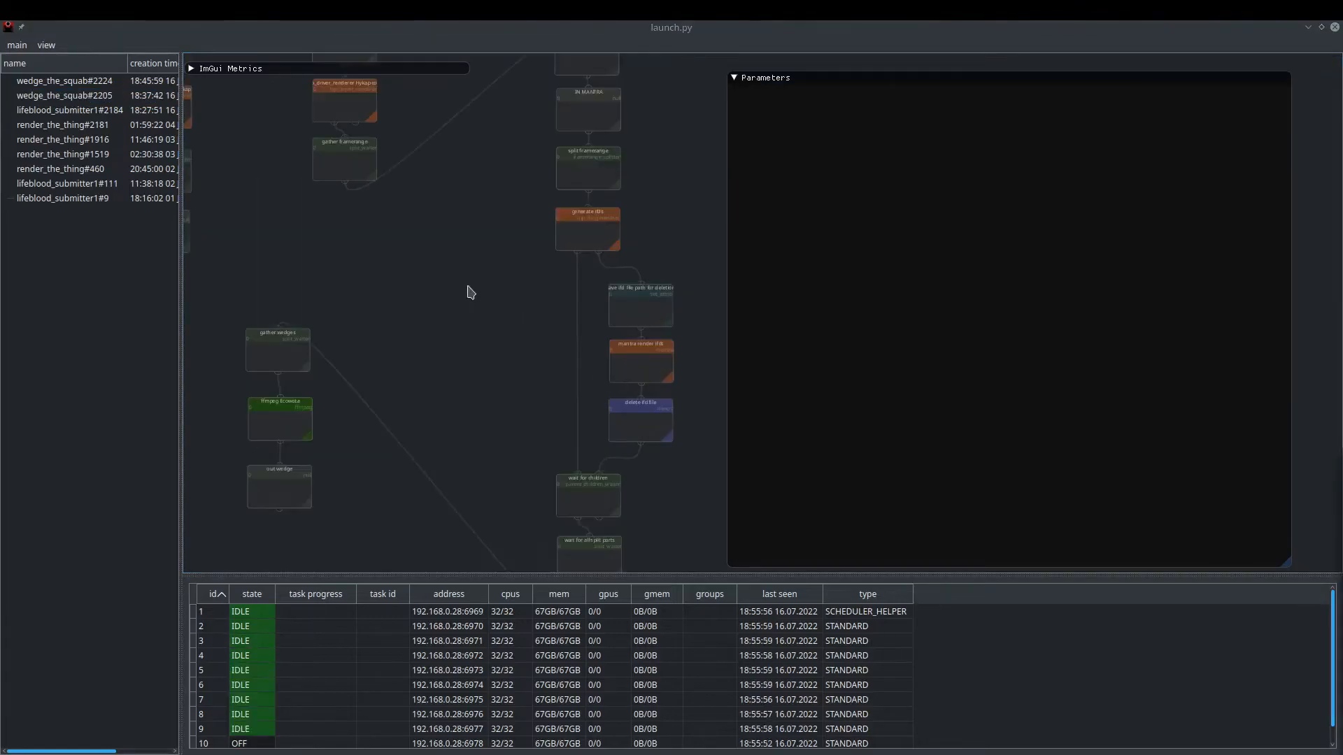
- Copy the `task['wedge_attr']` context expression from the hip driver renderer node into the generate ifds node's context attributes
scroll(489, 304, up, 3)
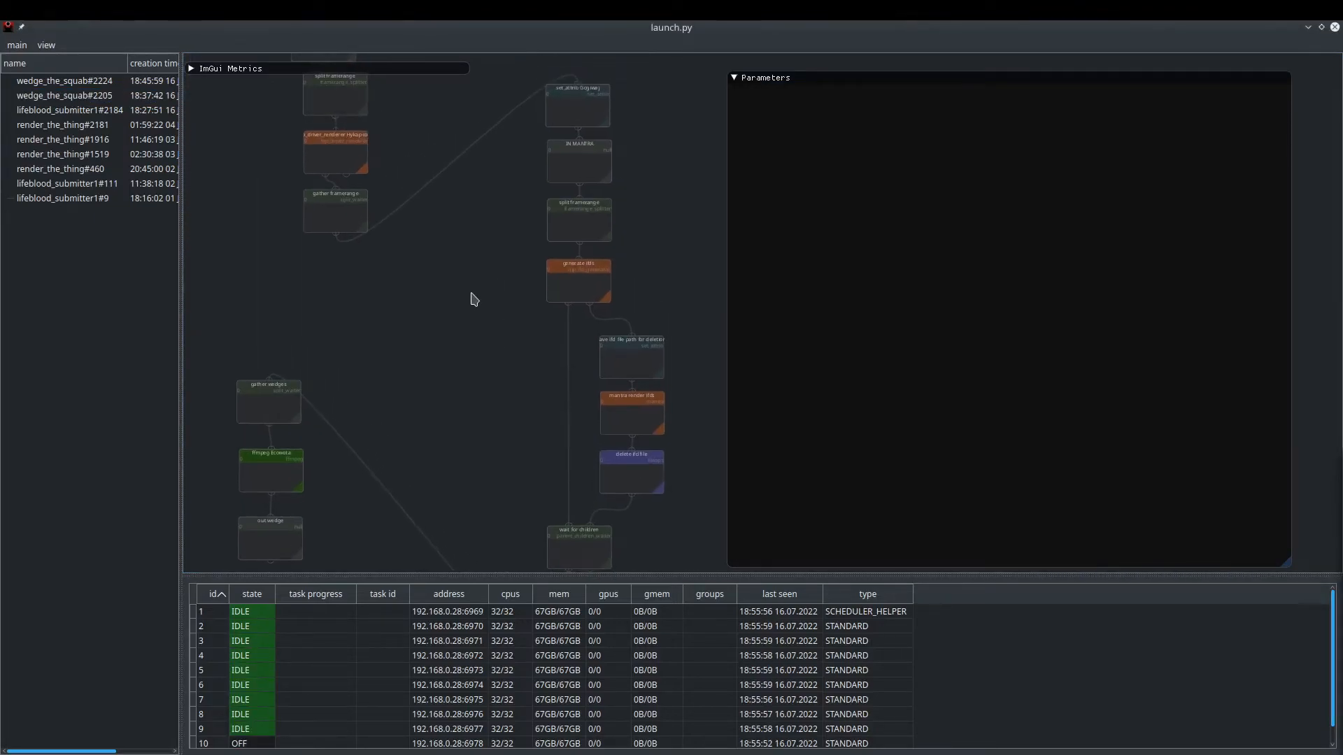
click(320, 201)
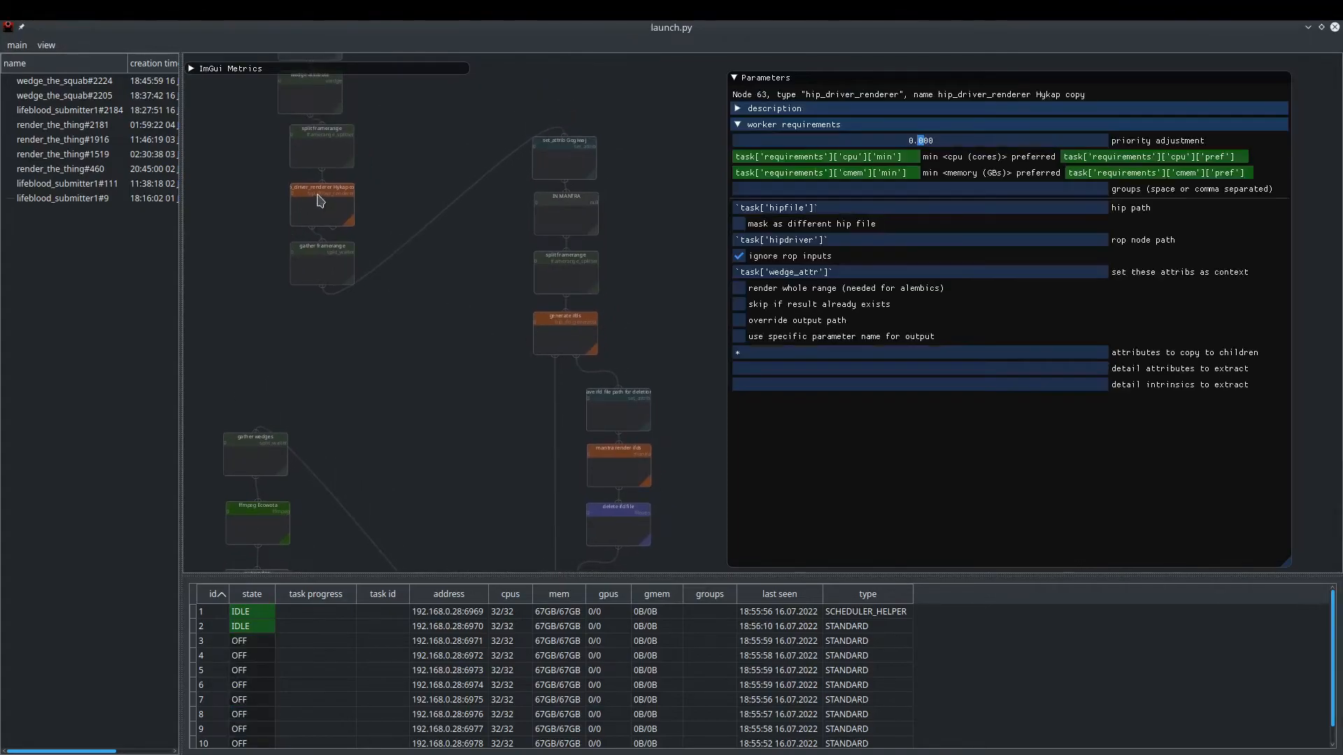
click(856, 273)
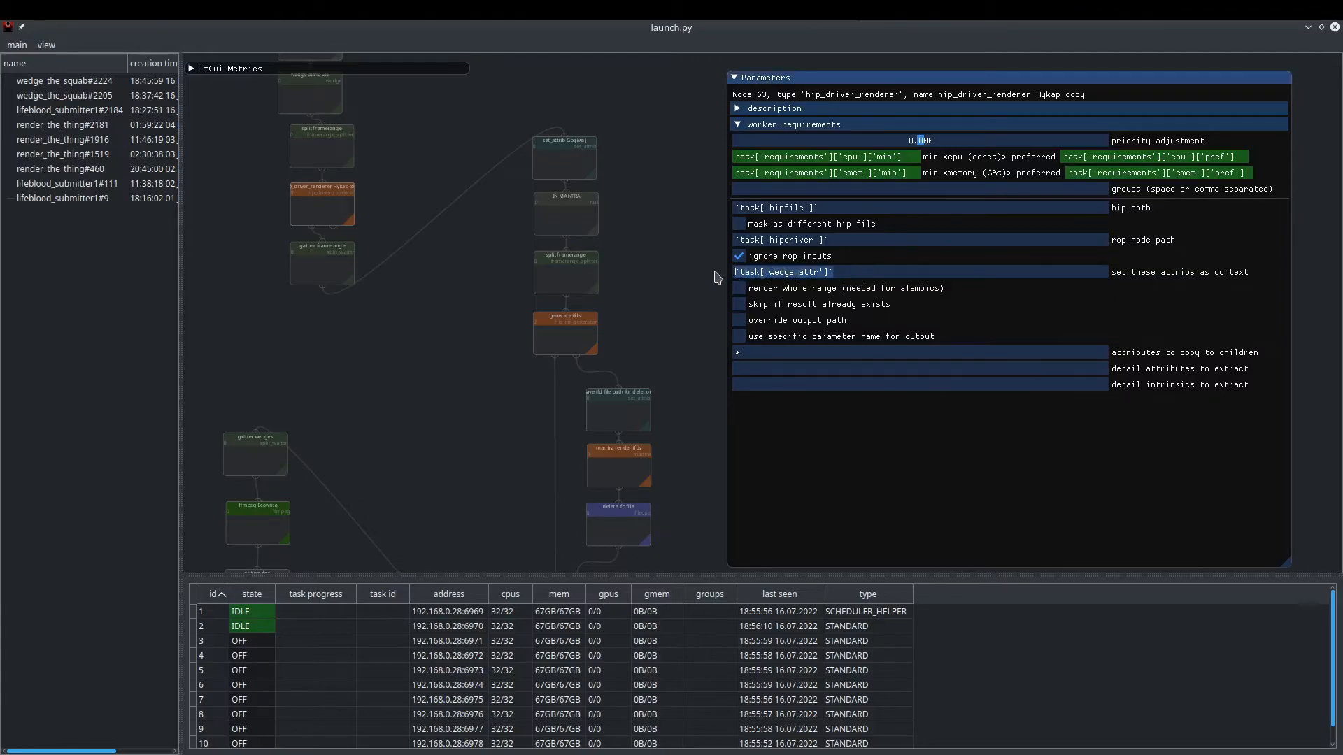
click(568, 329)
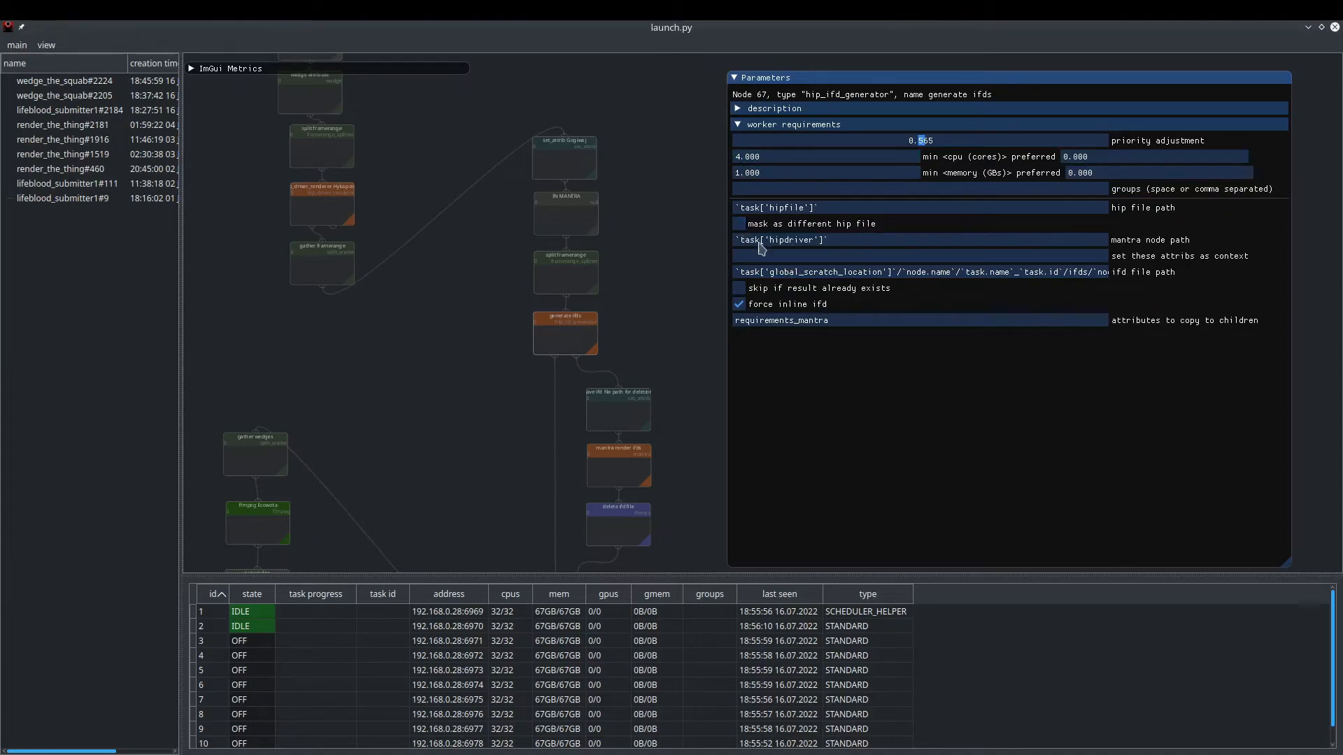
key(ctrl+v)
middle_drag(491, 417, 492, 336)
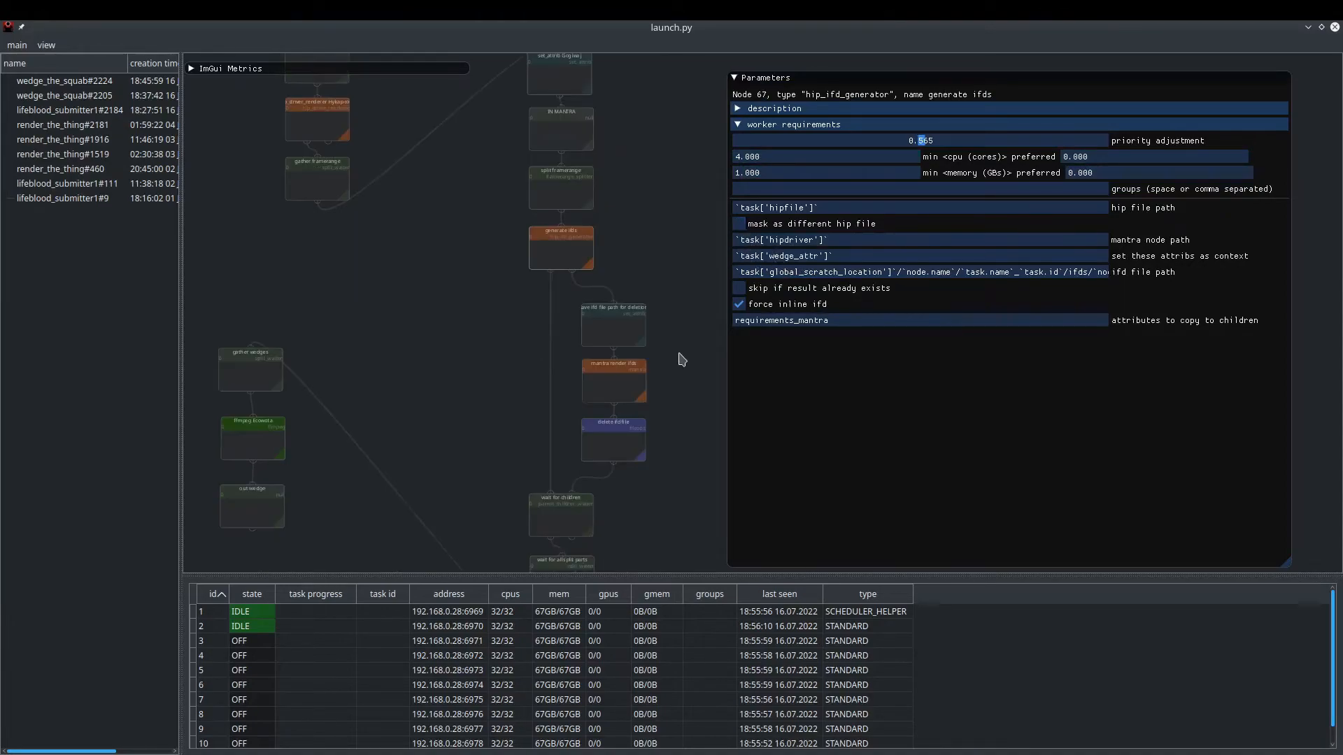
- Switch to Houdini, set mantra_for_preview's pixel samples to 1 by 1, and override the camera resolution at 1/2 (Half Resolution)
key(ctrl+super+Down)
click(911, 636)
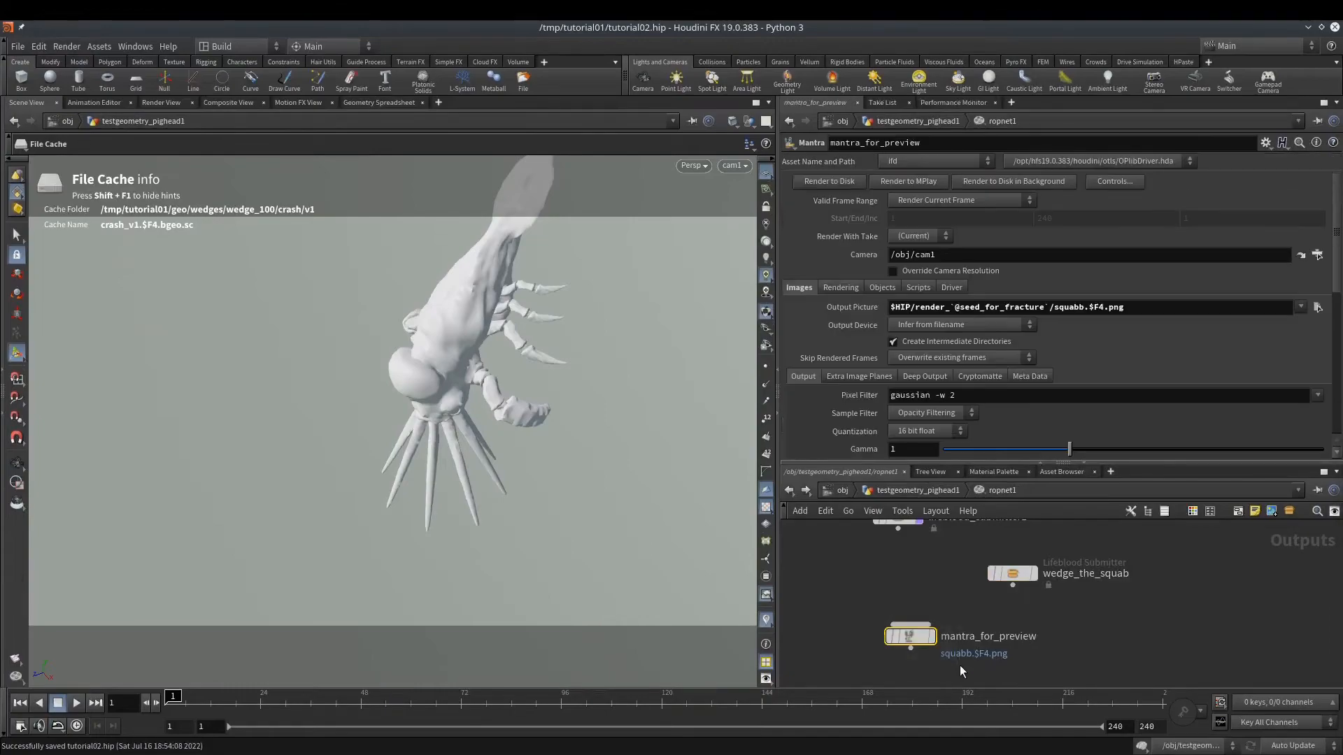
click(840, 289)
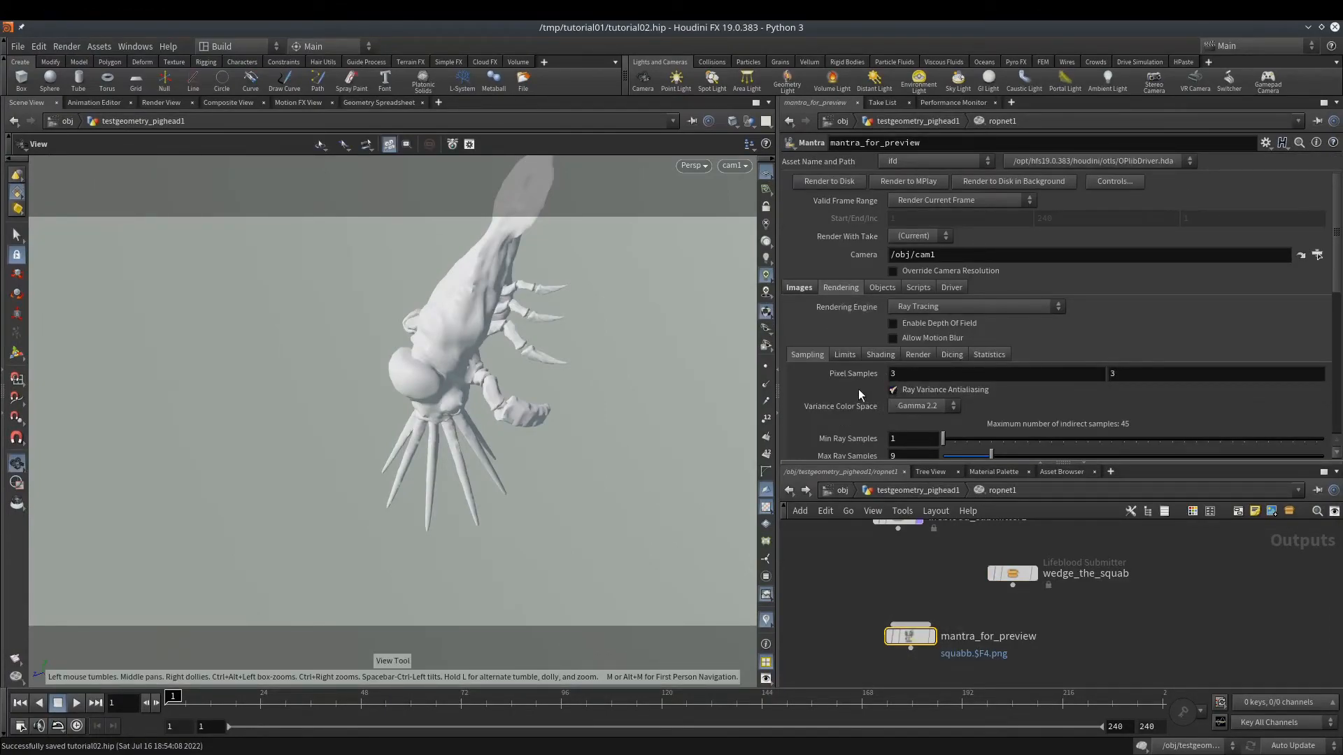
scroll(850, 385, down, 2)
click(1000, 301)
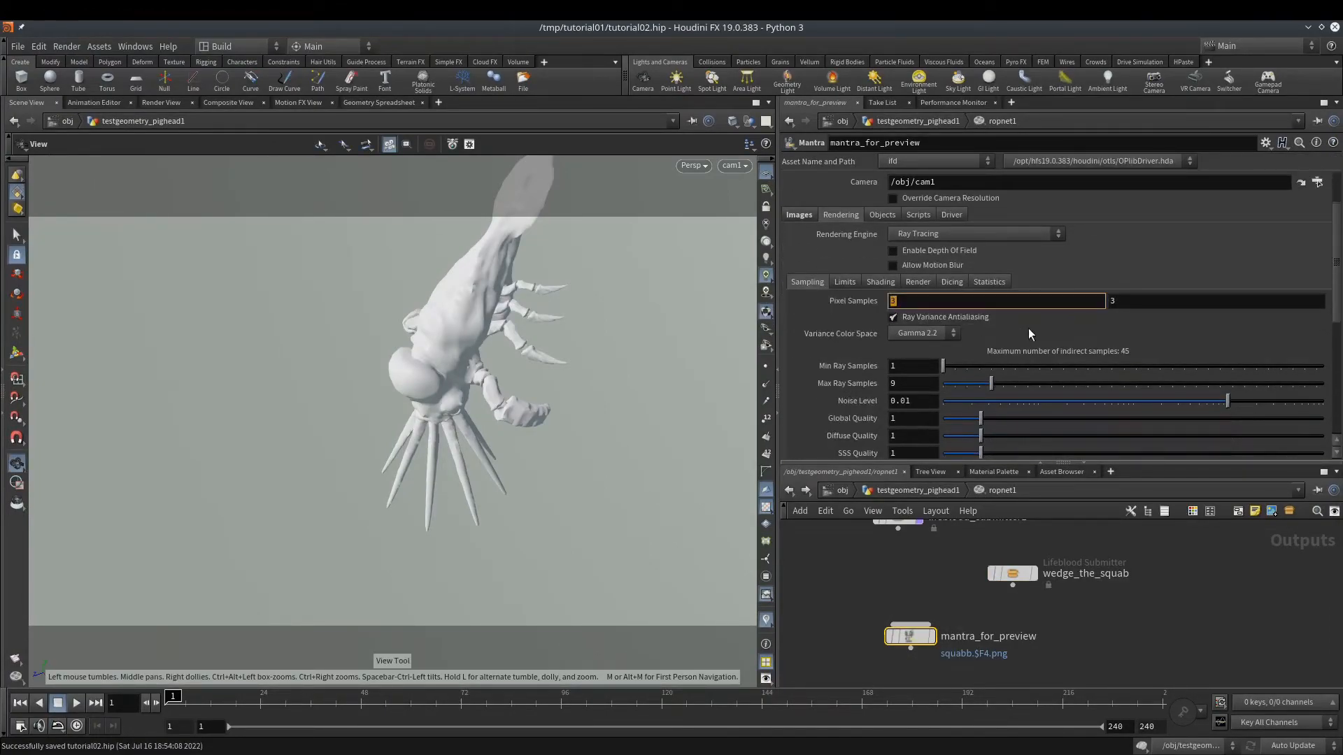
text(1)
key(Tab)
text(1)
key(Return)
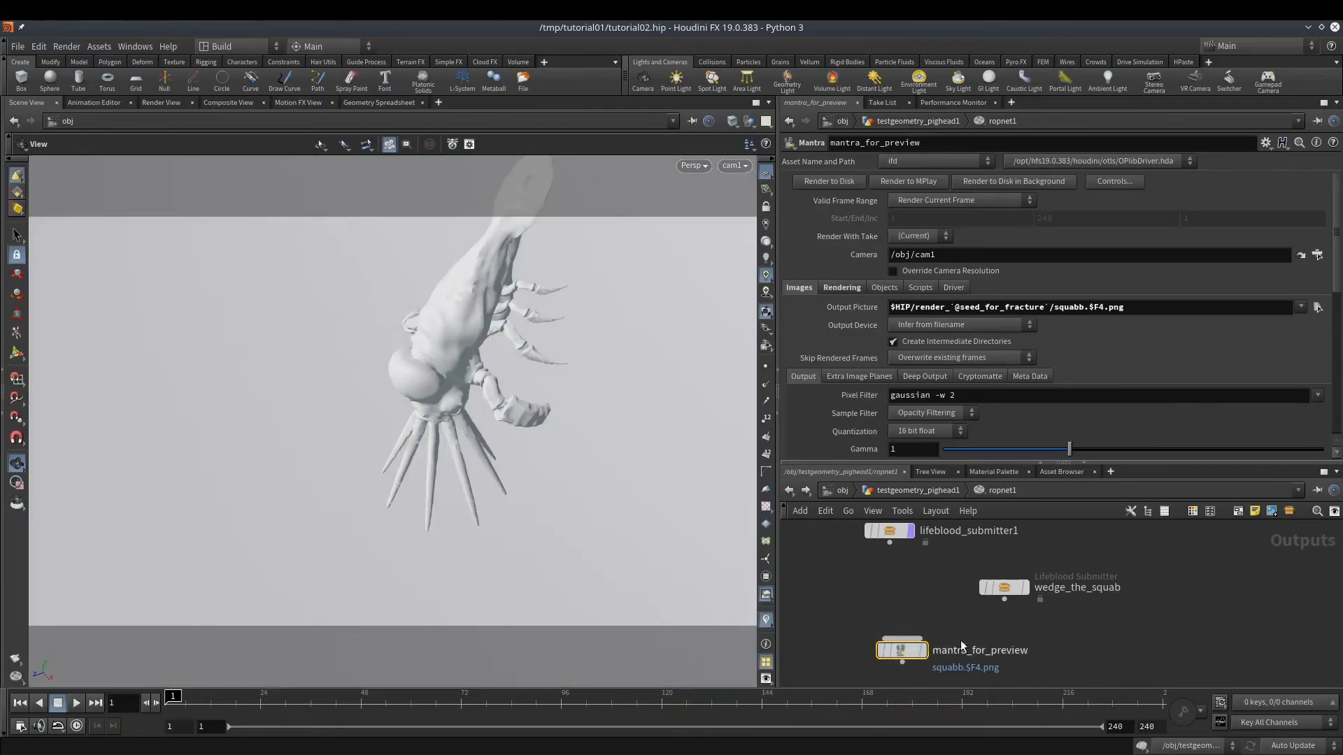
click(894, 272)
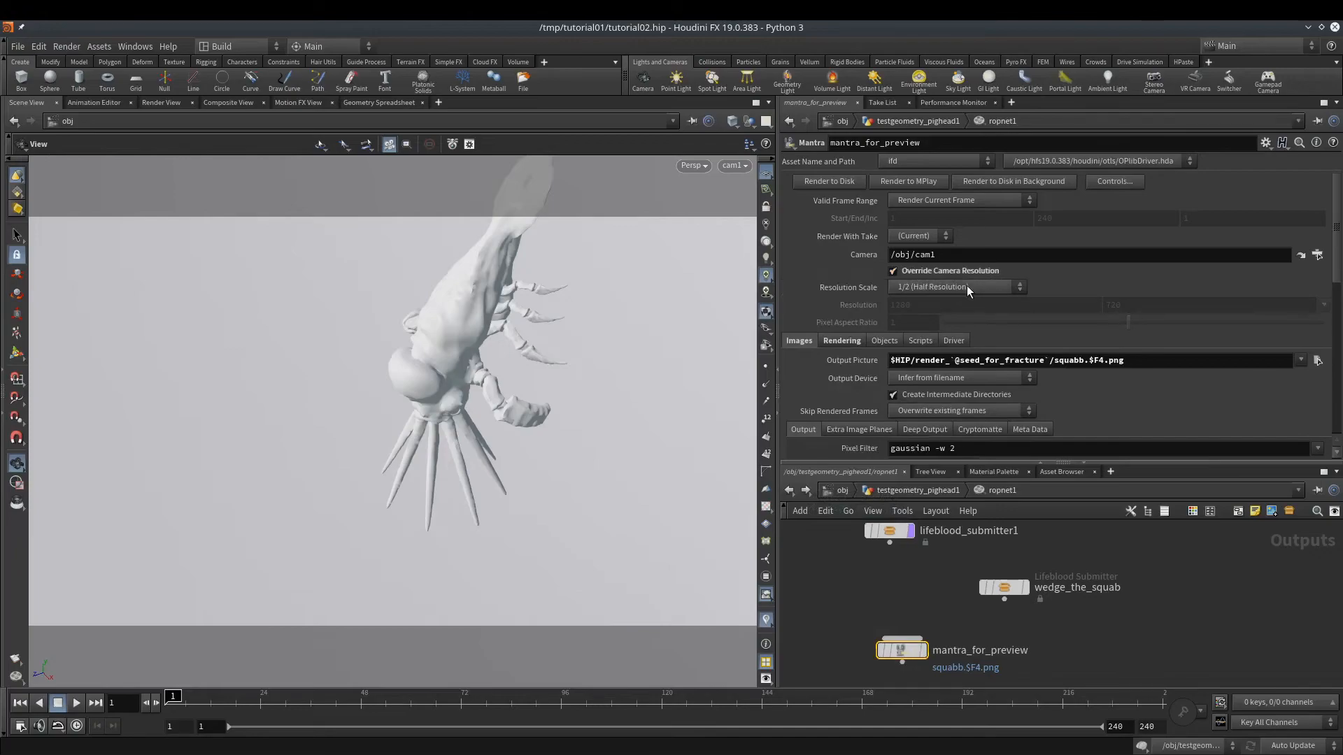
- Save the scene and create a new Lifeblood task from the wedge_the_squab submitter
click(1003, 587)
key(ctrl+s)
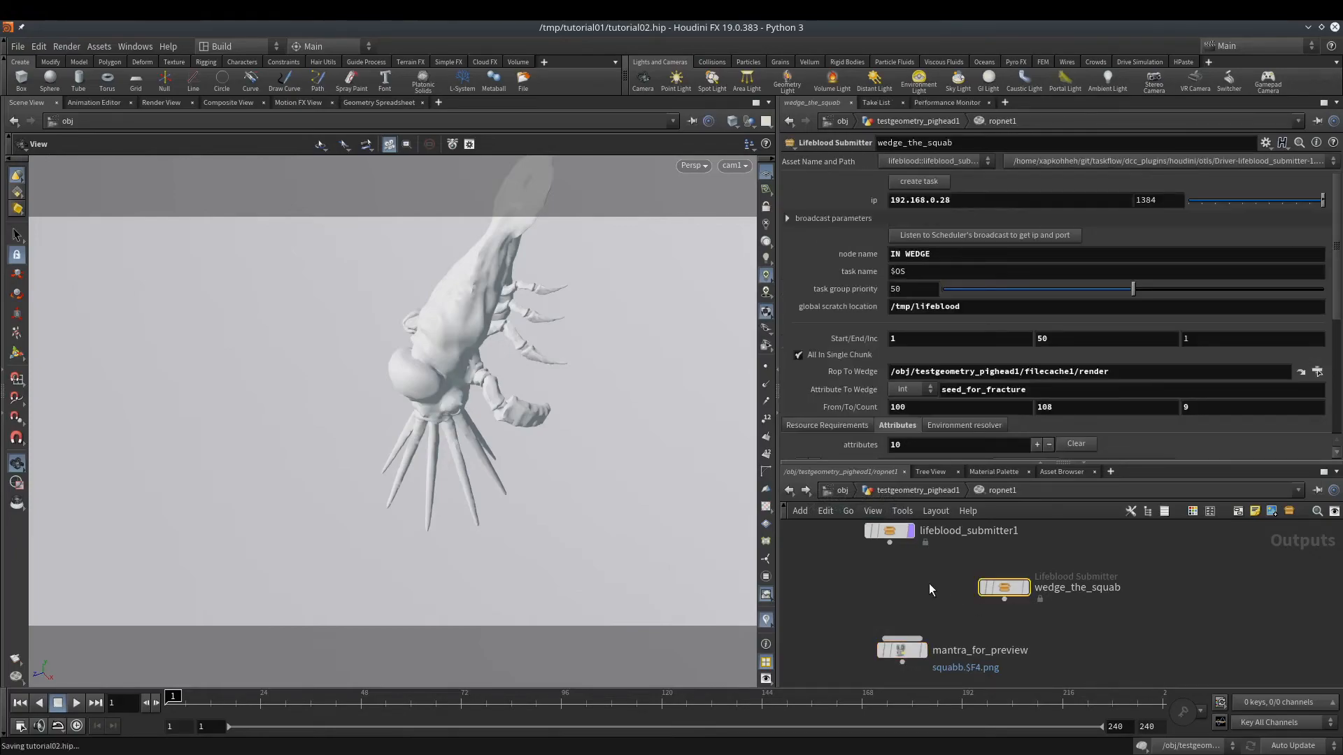
click(917, 181)
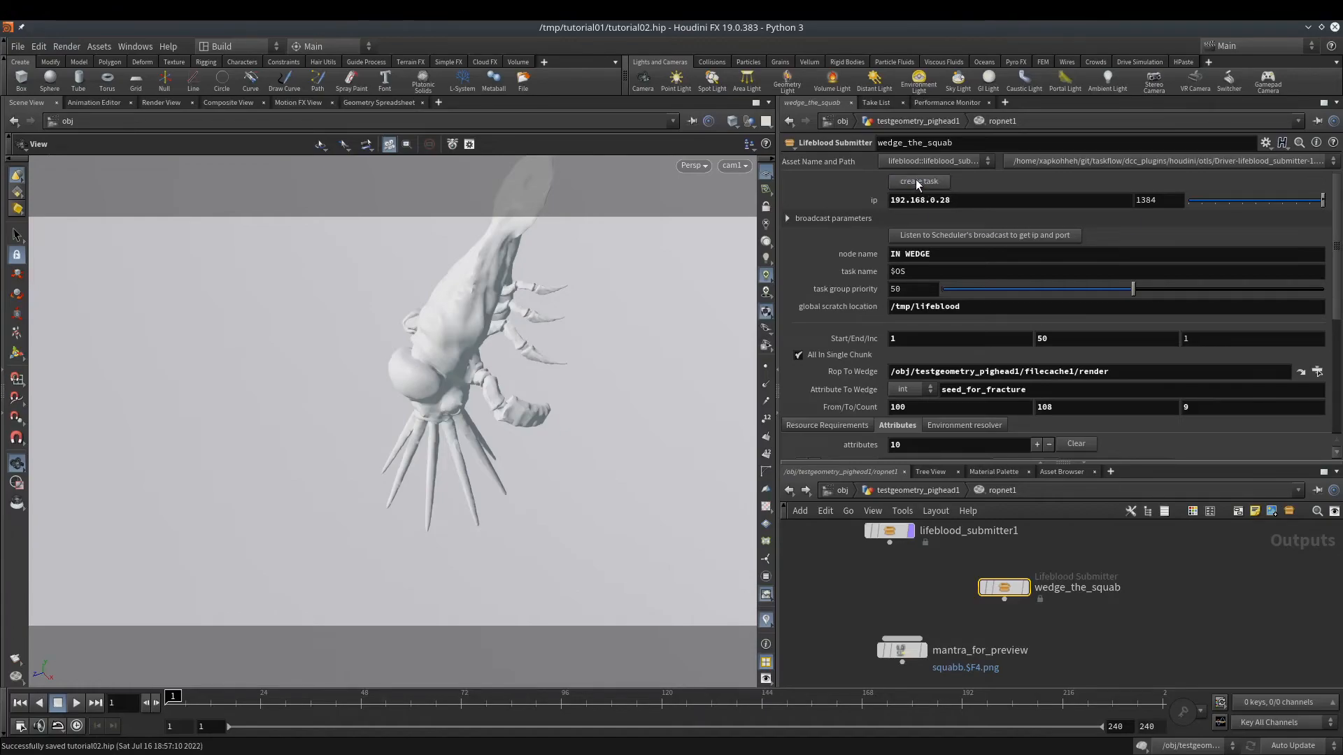
- Switch to the Lifeblood viewer, show the newest wedge_the_squab task group, and examine its tasks' attributes and progress through the node chain
key(alt+Tab)
click(107, 82)
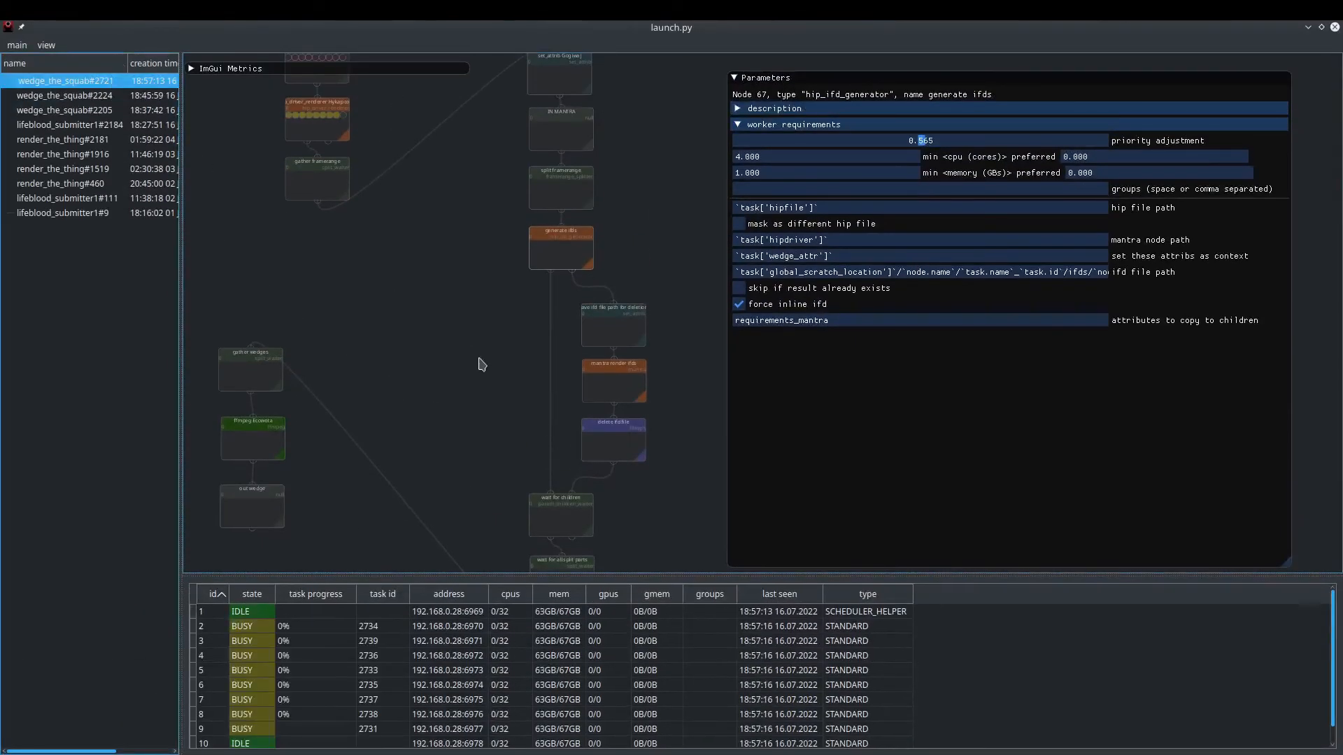
middle_drag(435, 292, 445, 370)
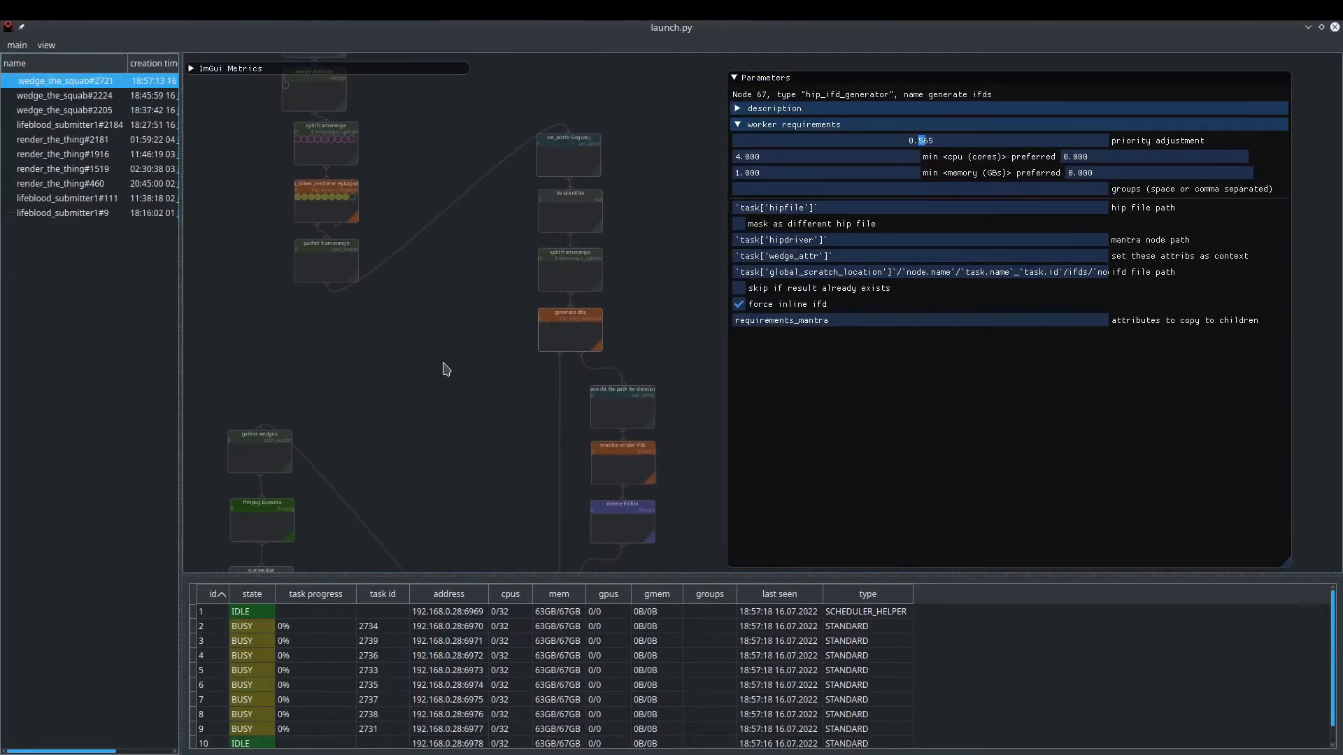
click(446, 370)
click(334, 207)
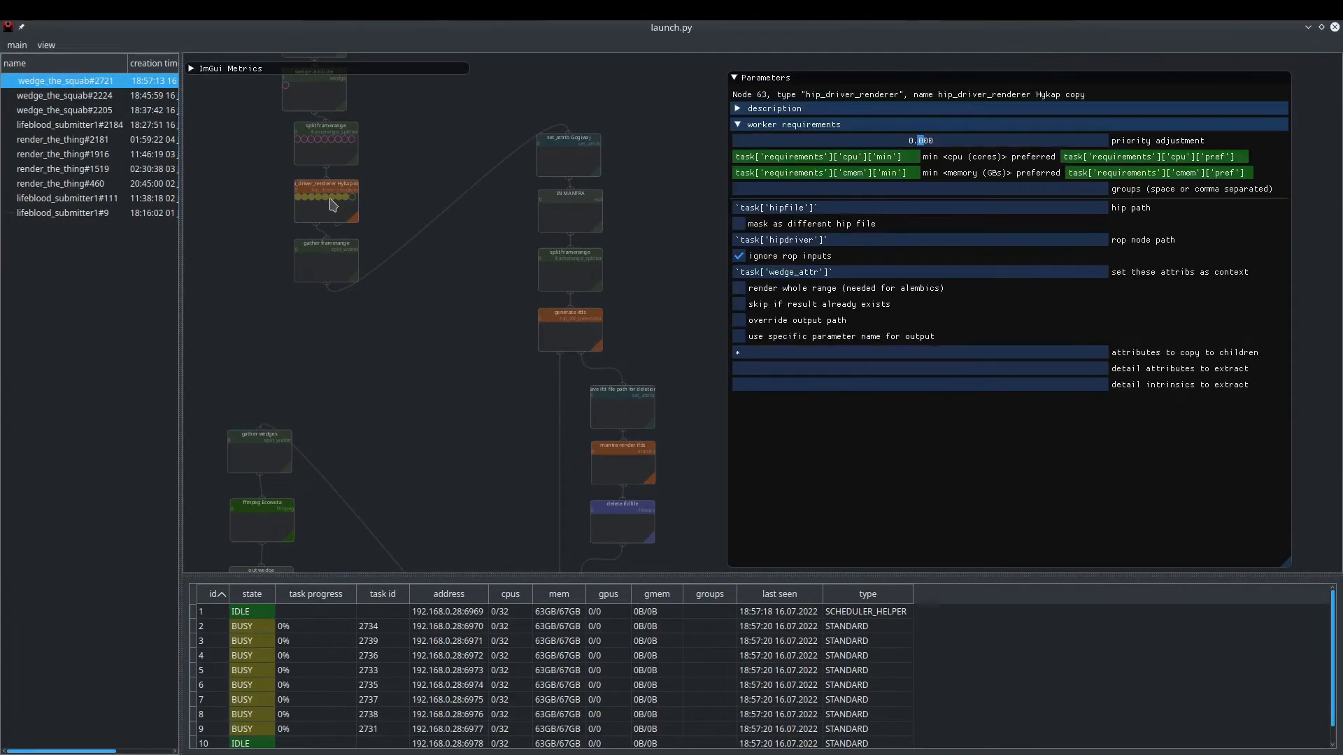
click(332, 198)
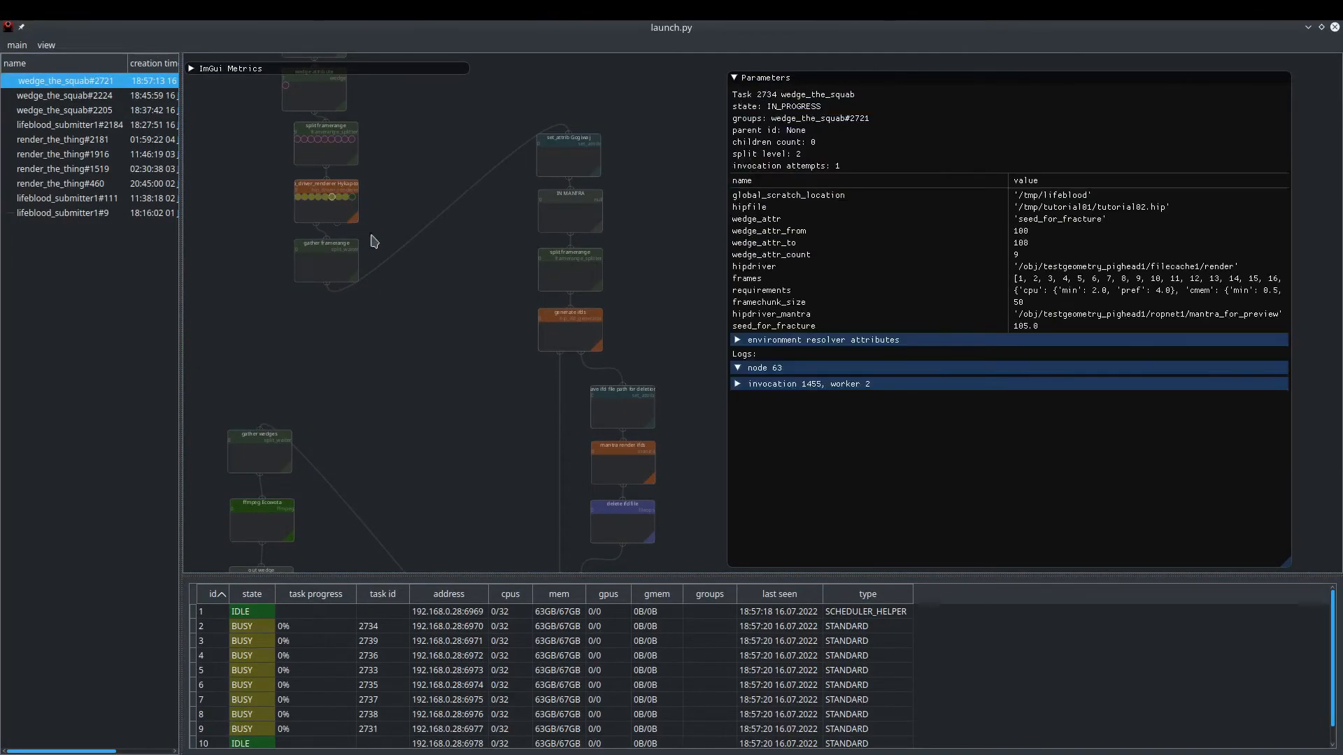
click(468, 354)
click(329, 216)
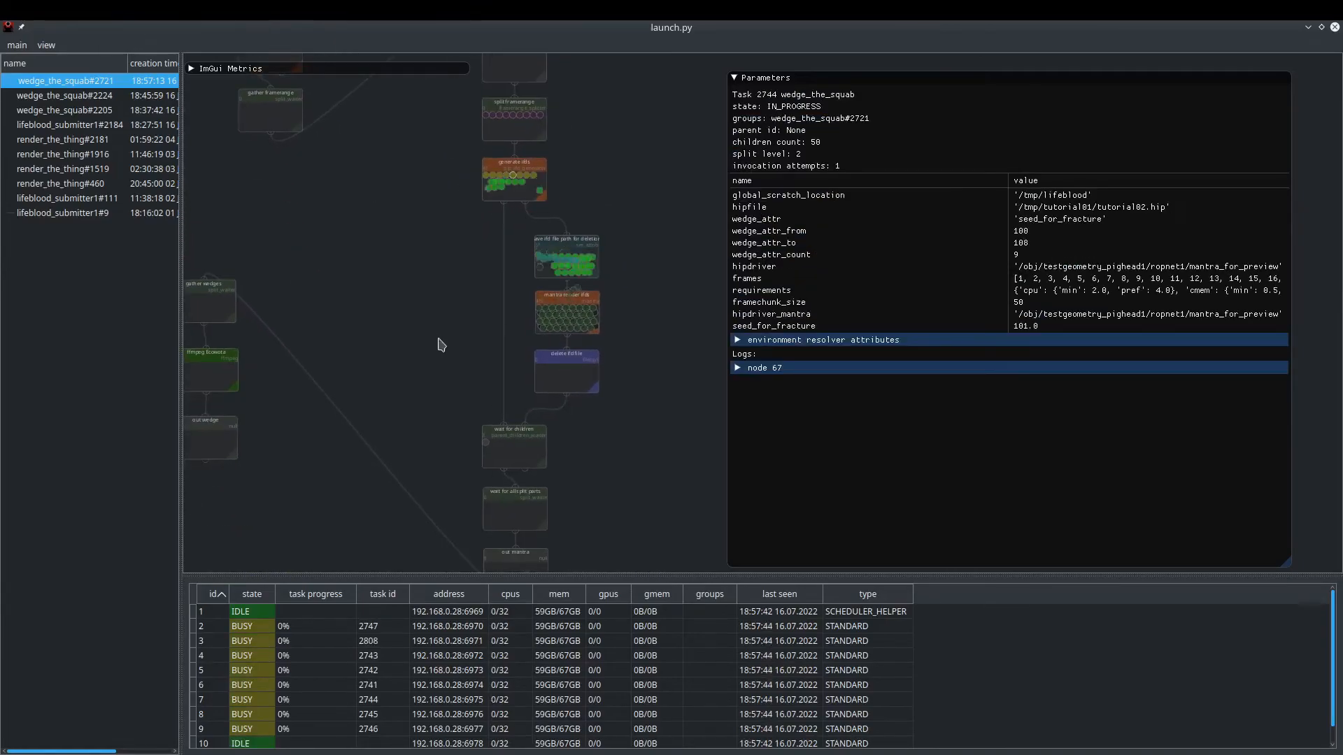
middle_drag(440, 343, 435, 258)
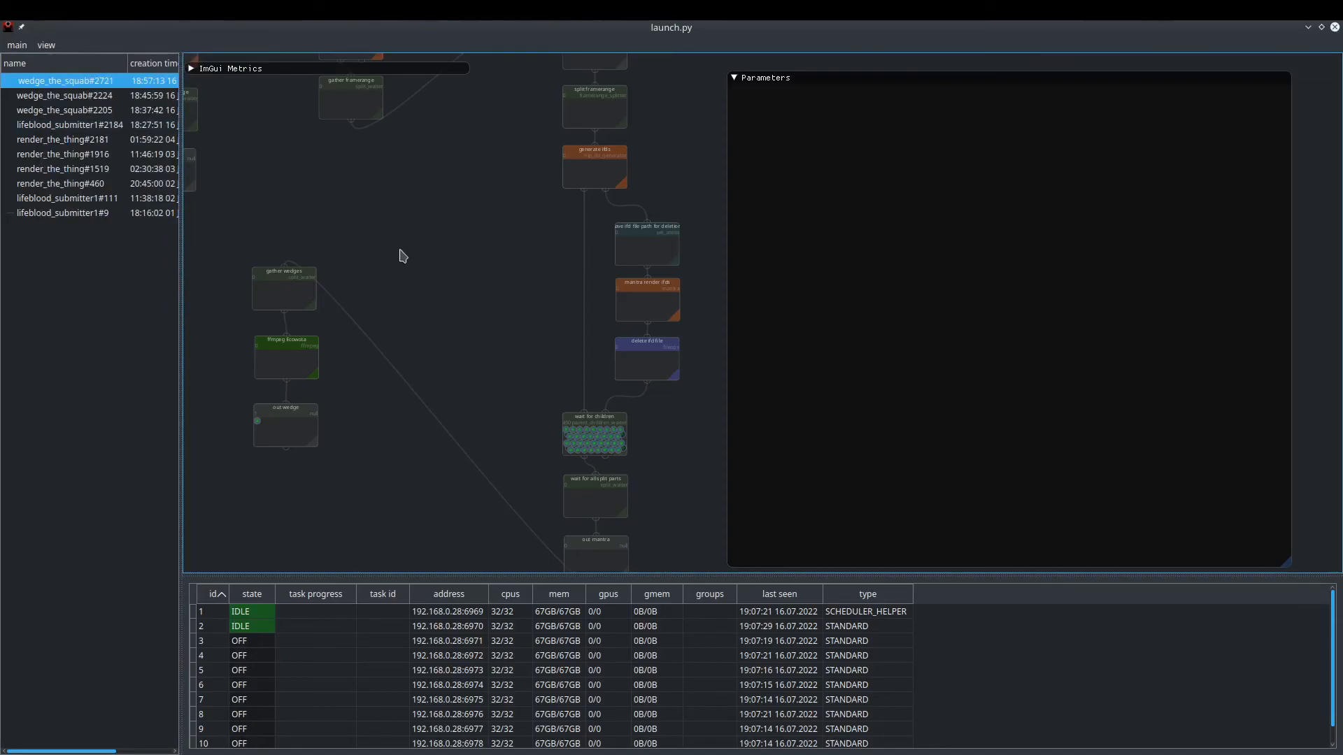
- Find movie.mp4 in the /tmp folder in Dolphin and play it in VLC
scroll(183, 390, down, 4)
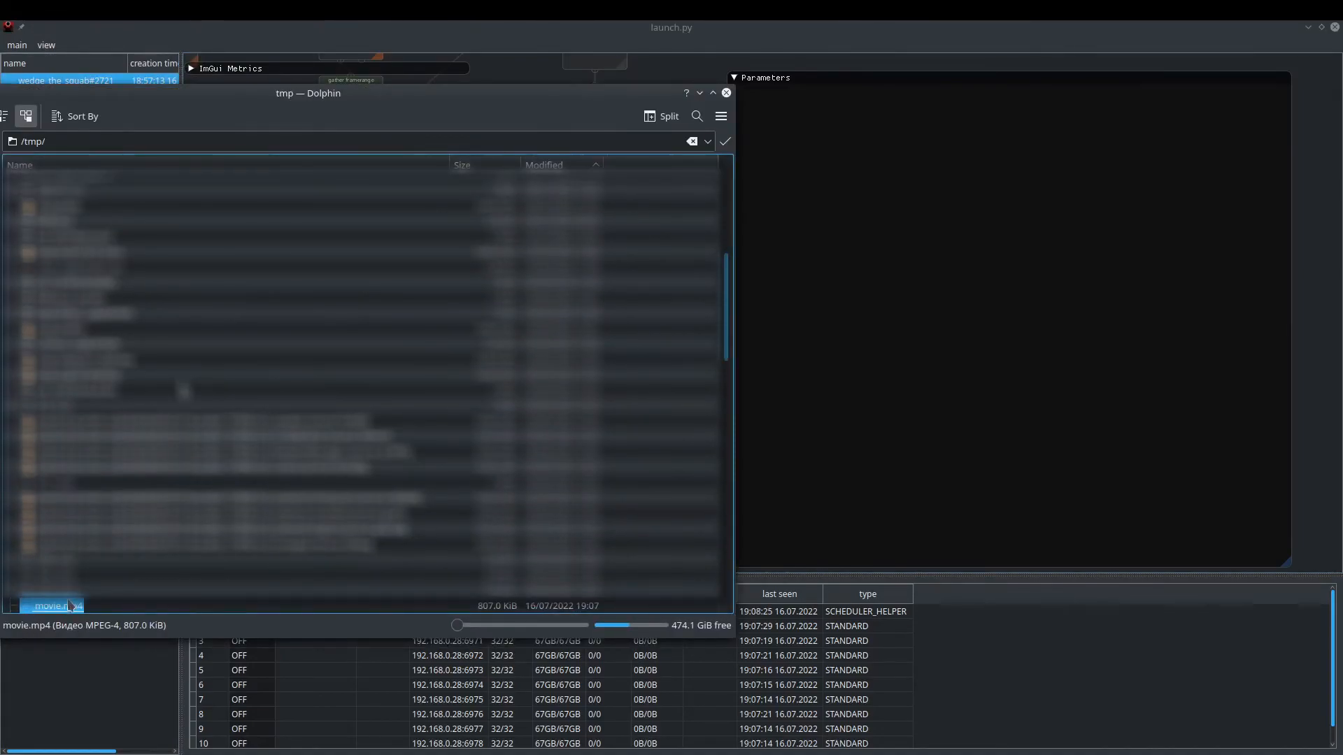
double_click(66, 604)
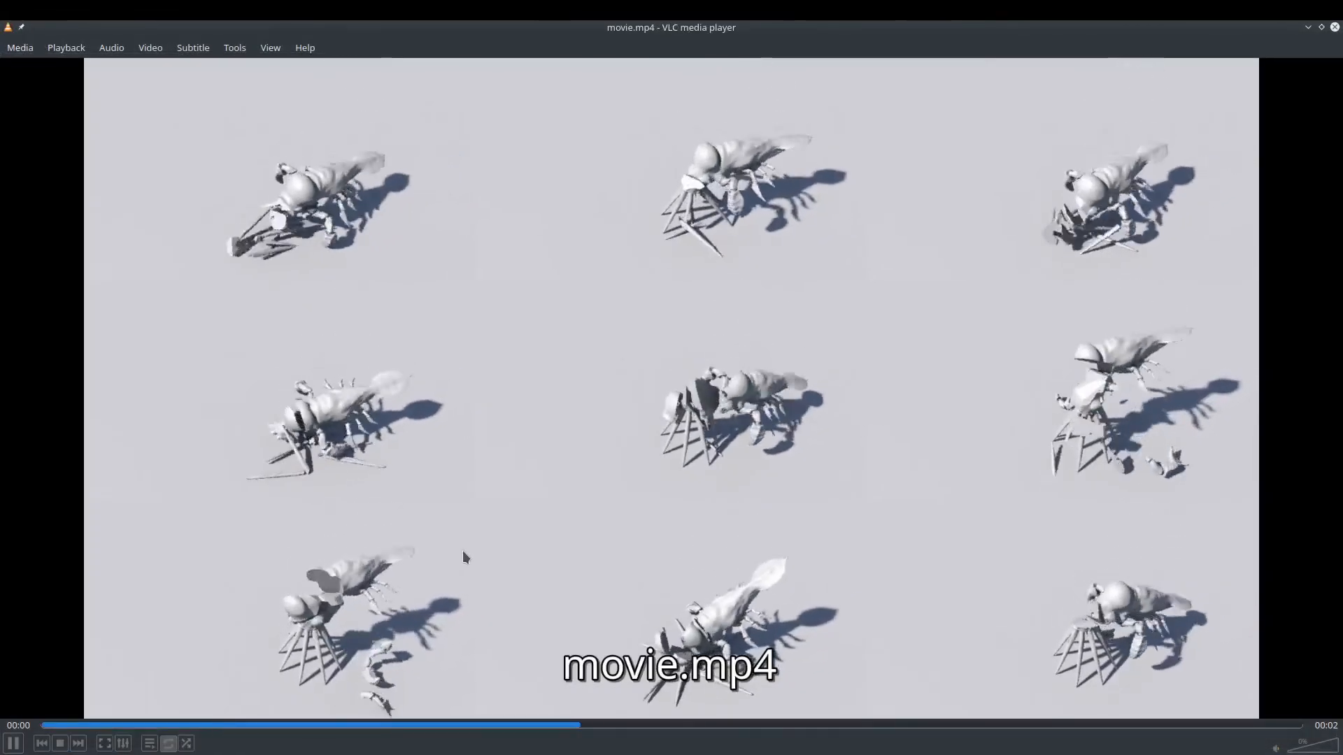